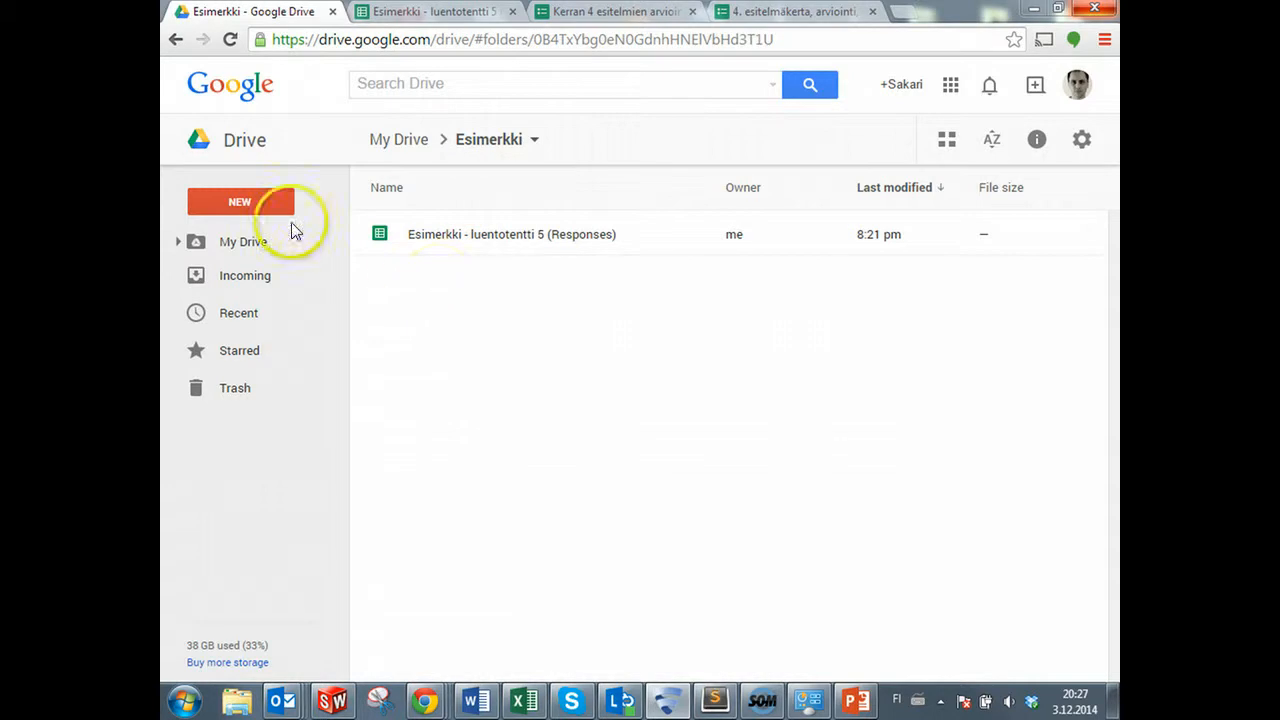
- Create a new Google Form in the Esimerkki folder and title it "Esimerkki"
left_click(249, 198)
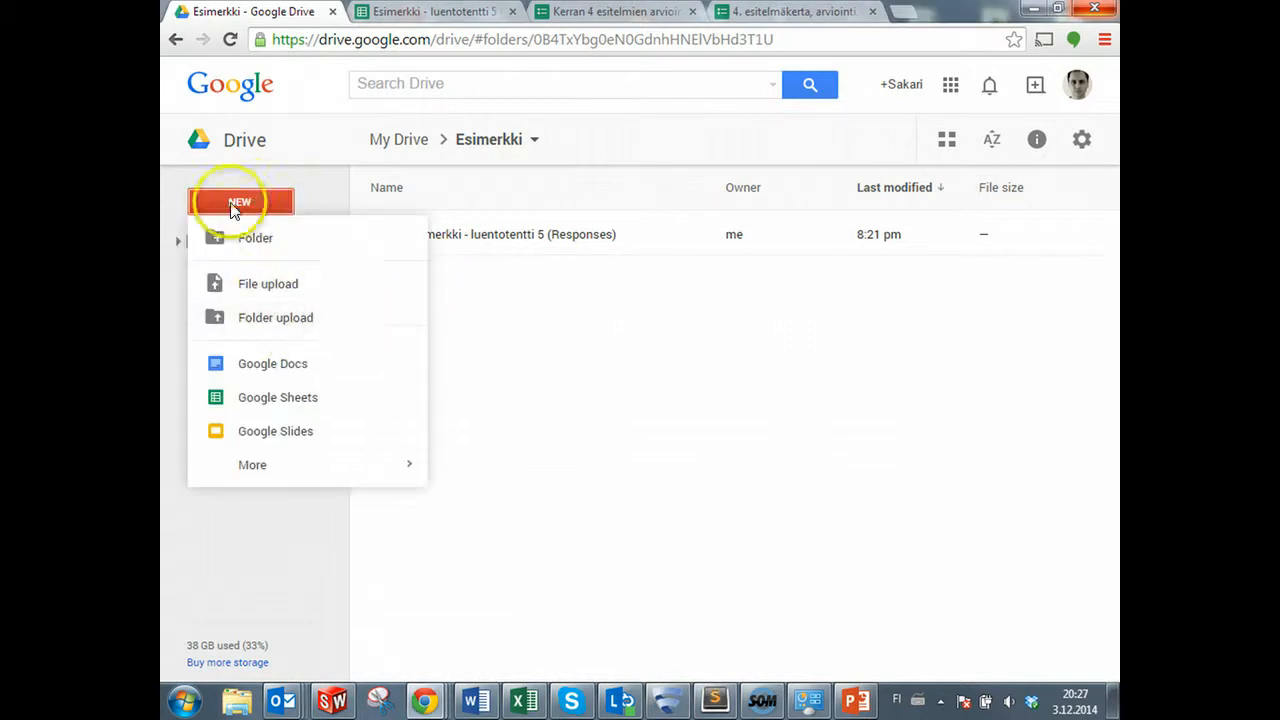
mouse_move(266, 467)
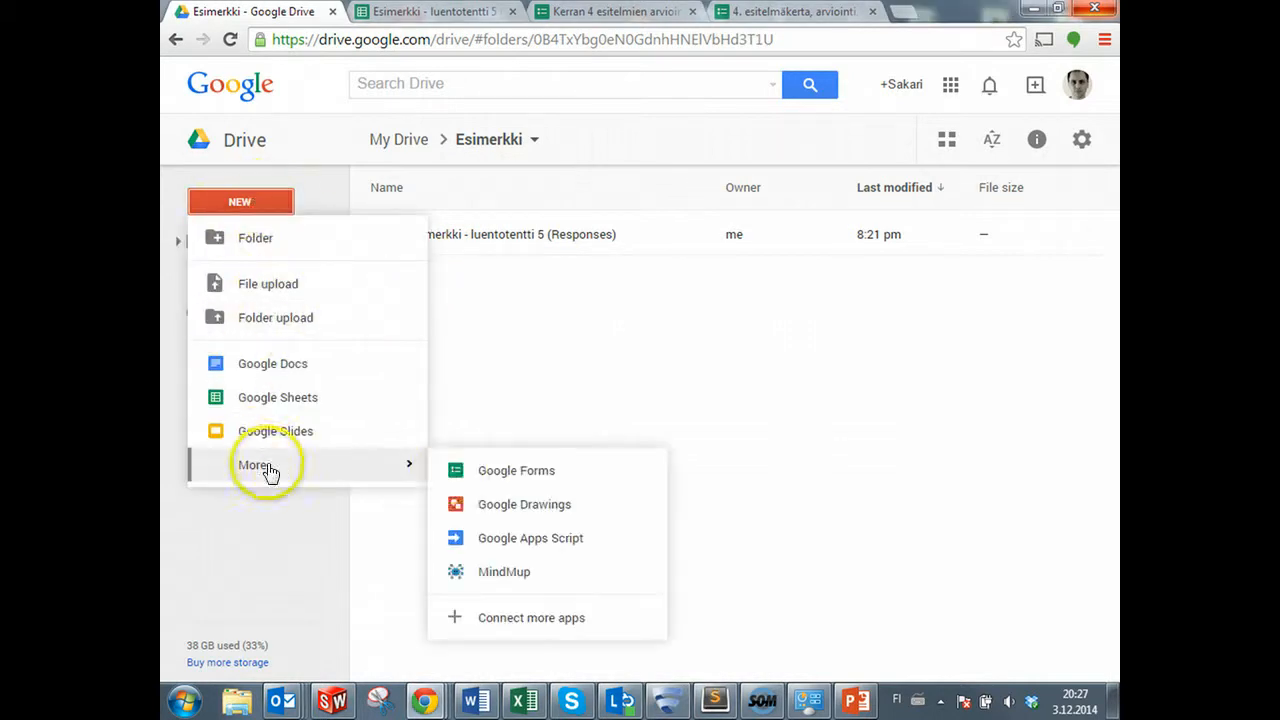
left_click(491, 476)
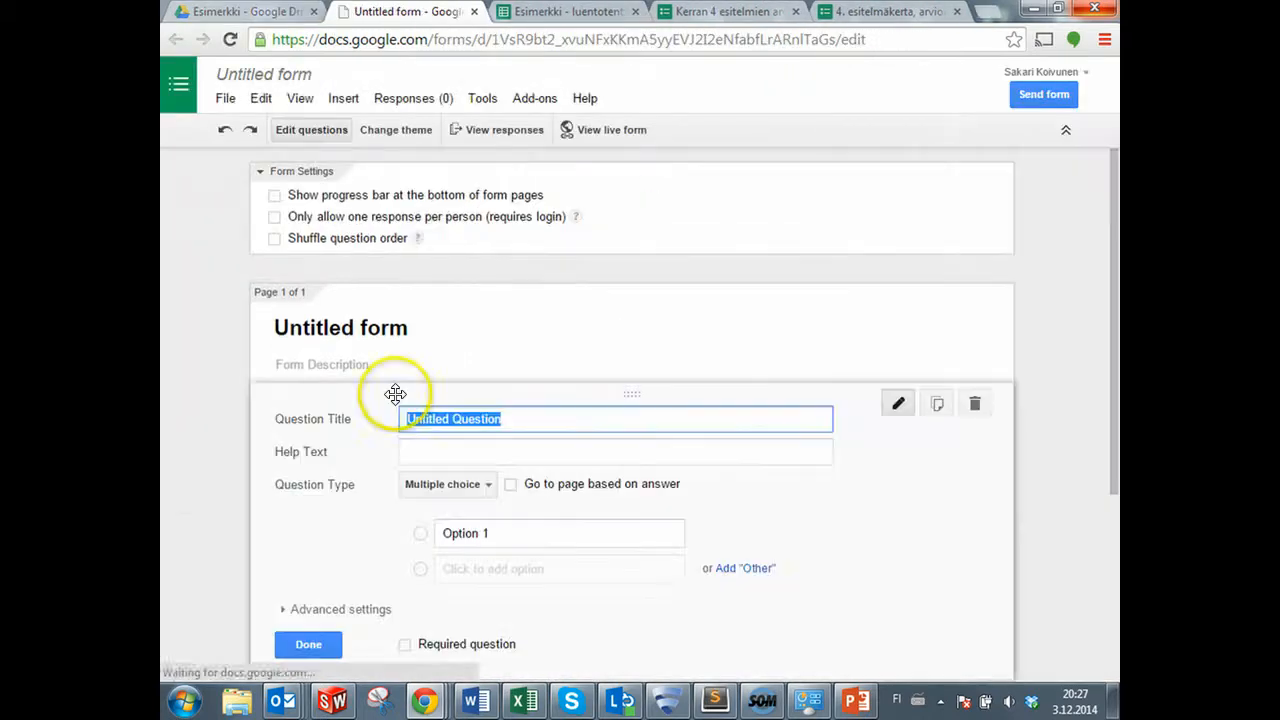
left_click(362, 325)
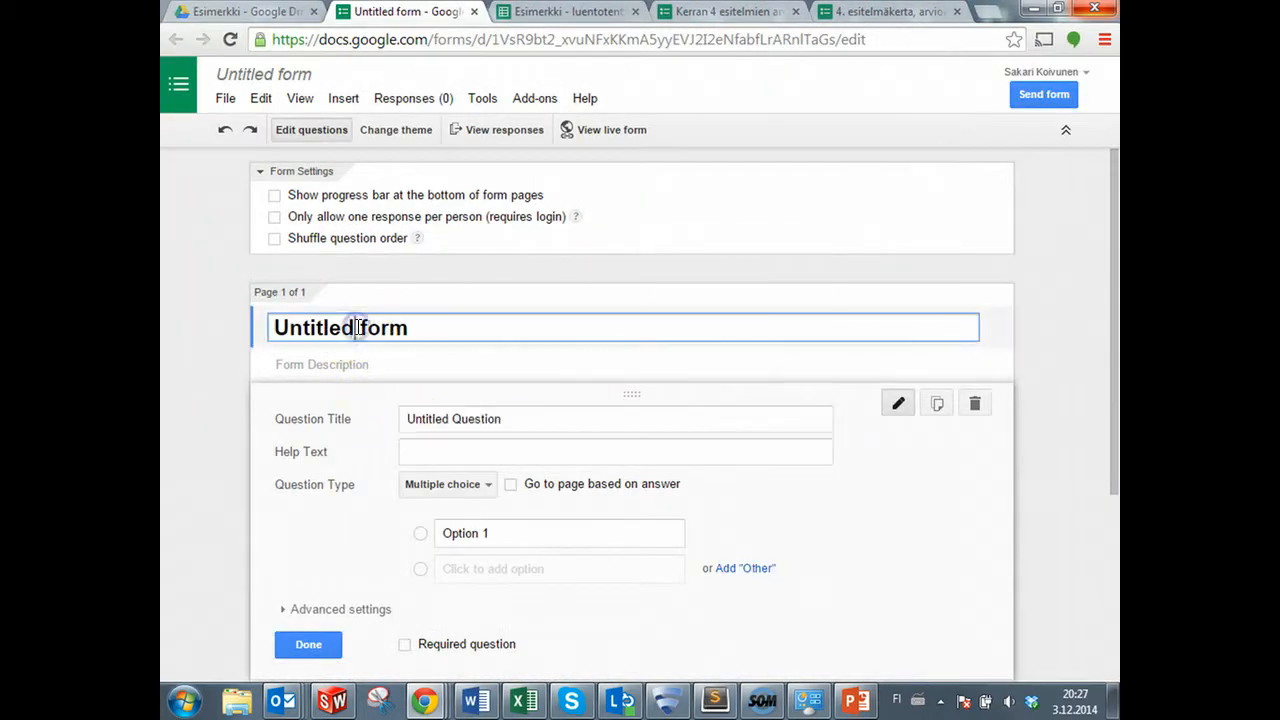
key("ctrl+a")
type("Esimerkki")
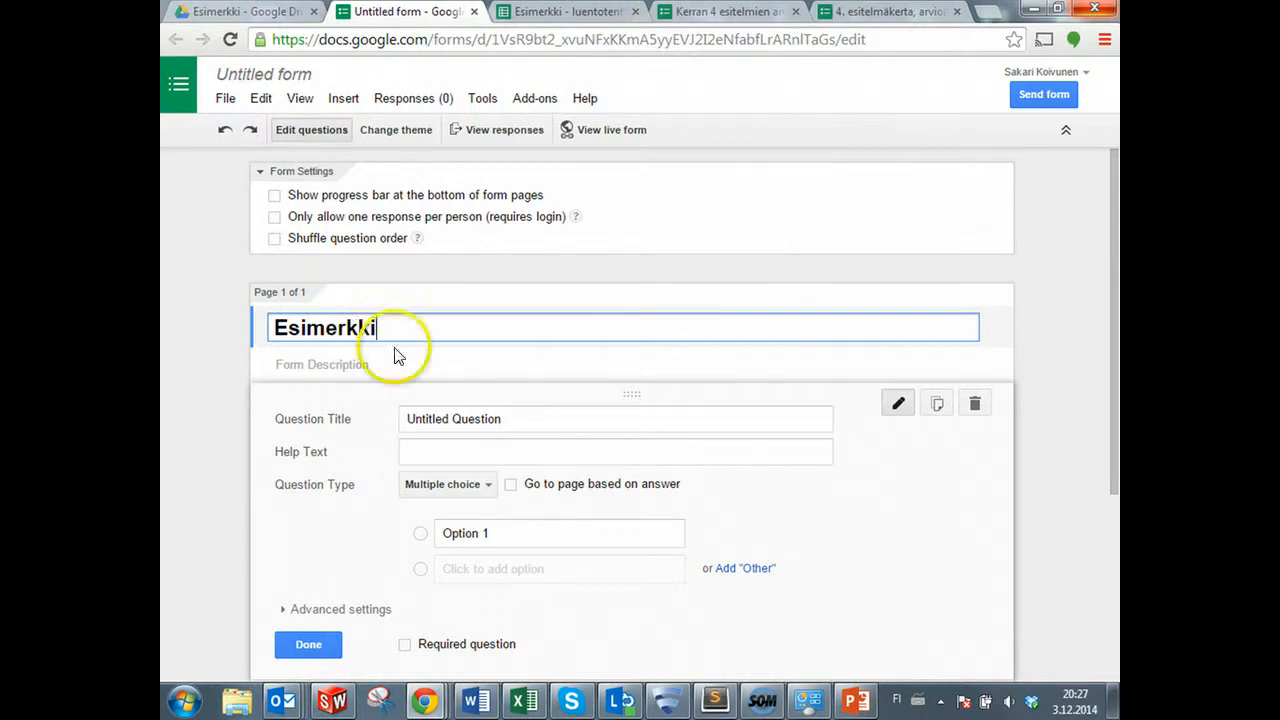
- Set the title of the first question to "Nimi"
left_click(430, 417)
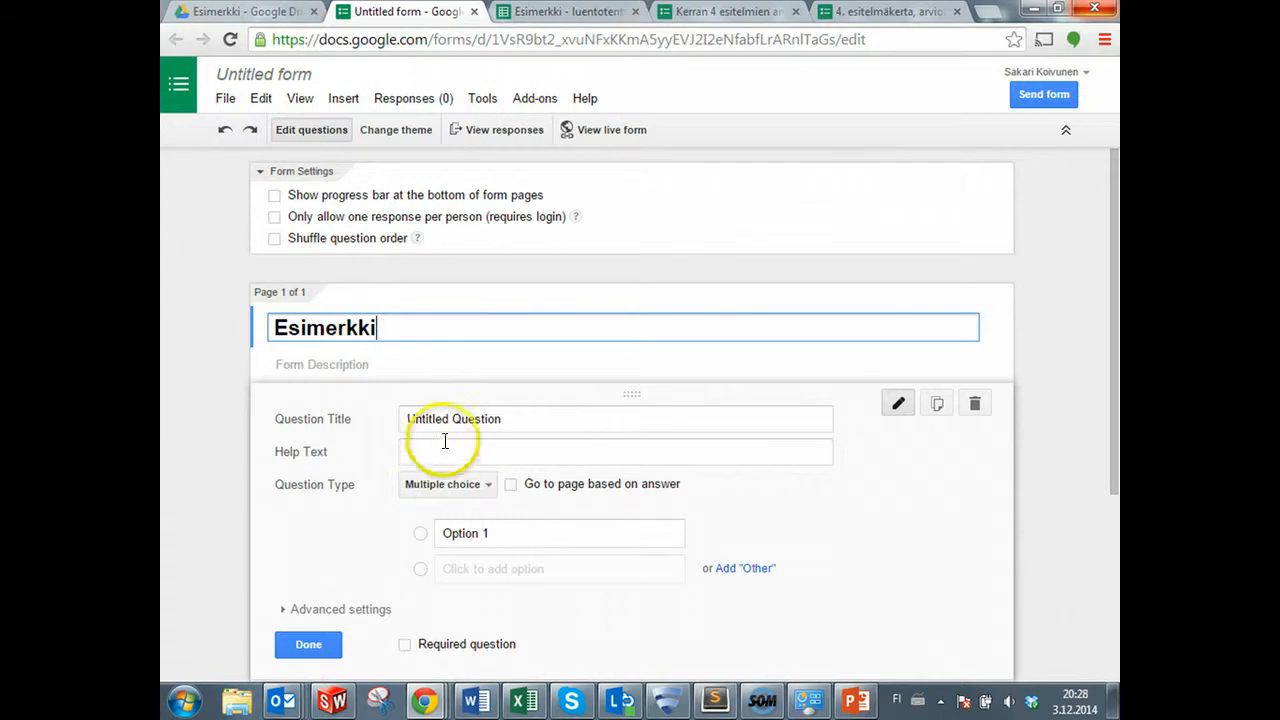
left_click(440, 422)
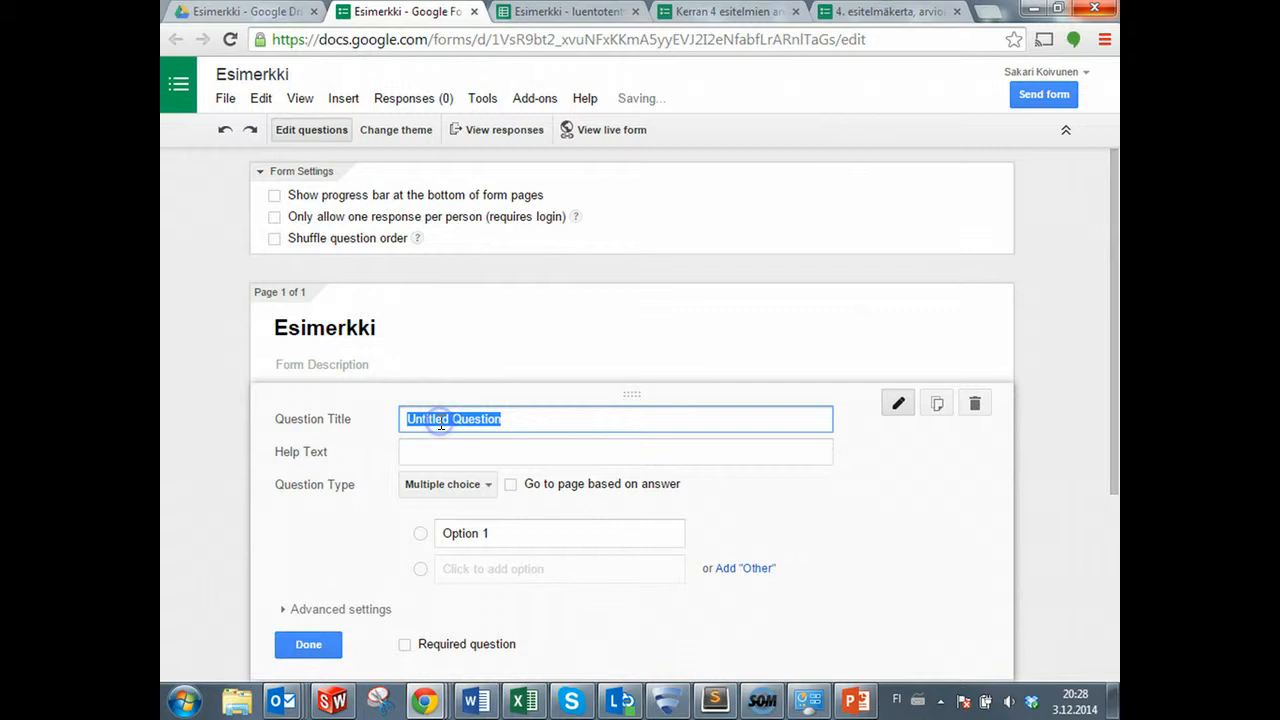
type("Nimi")
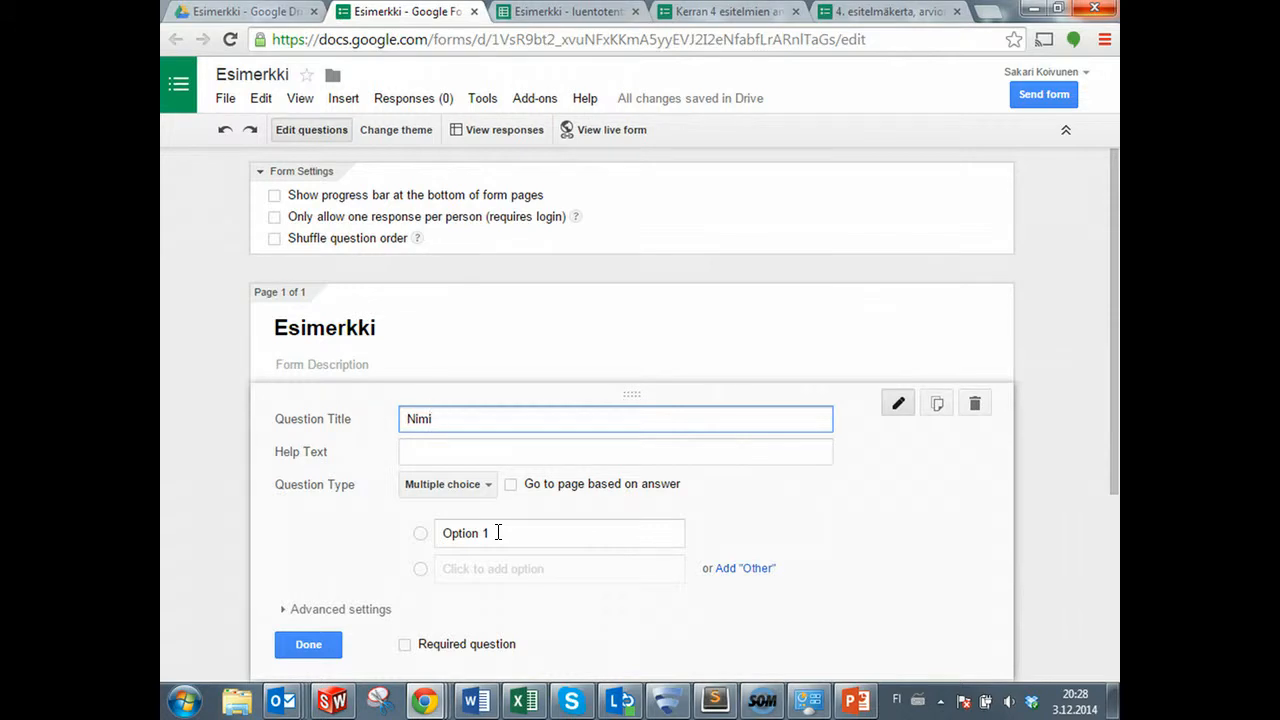
- Try entering nimi1 and nimi2 as answer options of the Nimi question, removing every option after the first
left_click(498, 532)
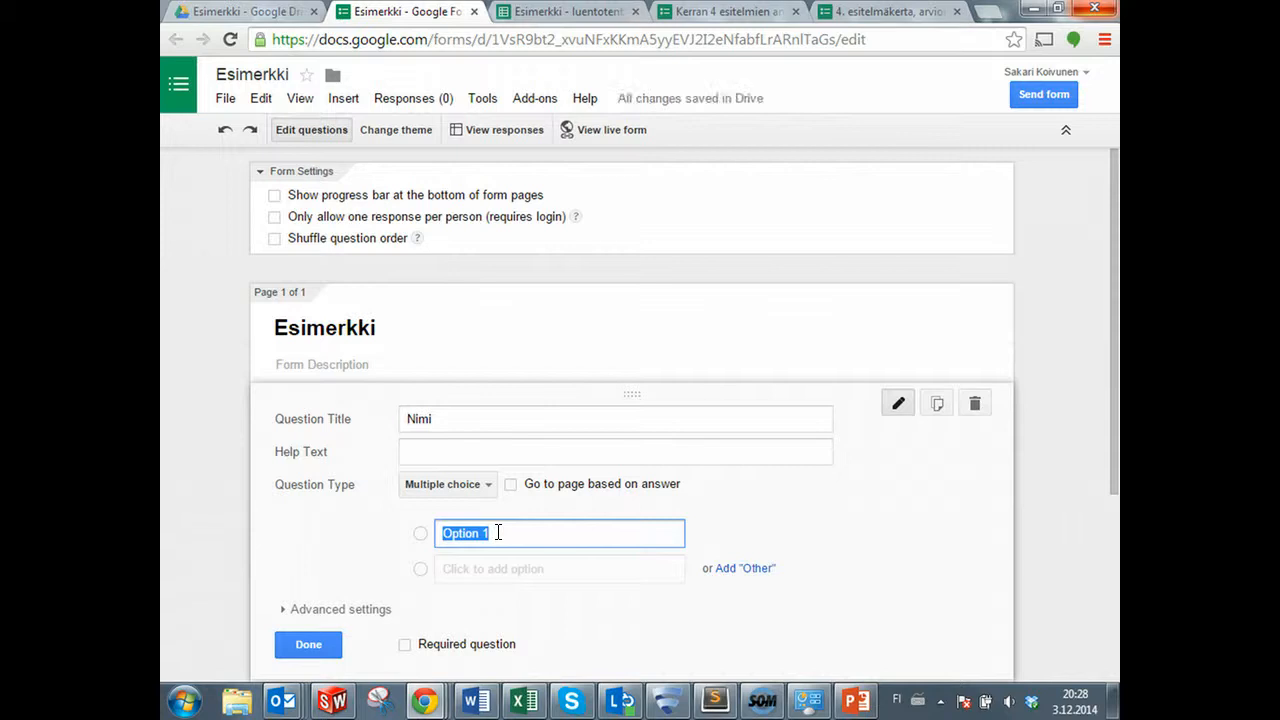
type("nimi1")
key("Return")
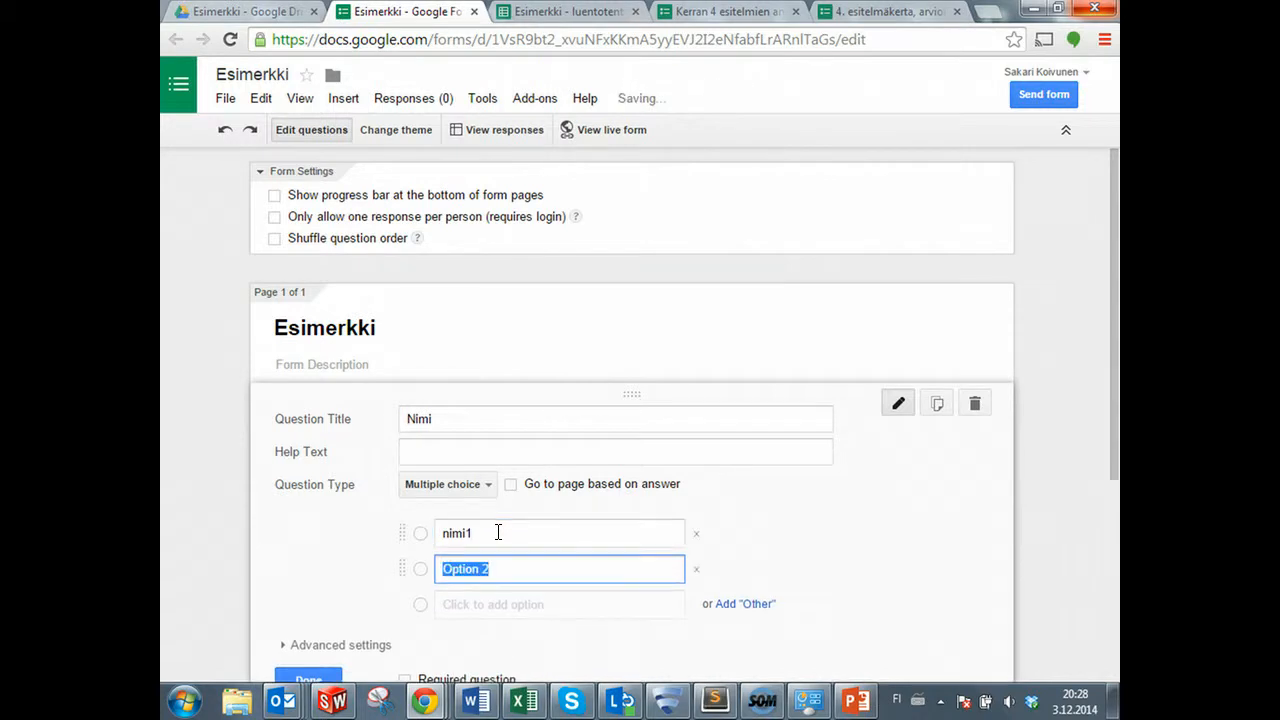
type("nimi2")
key("Return")
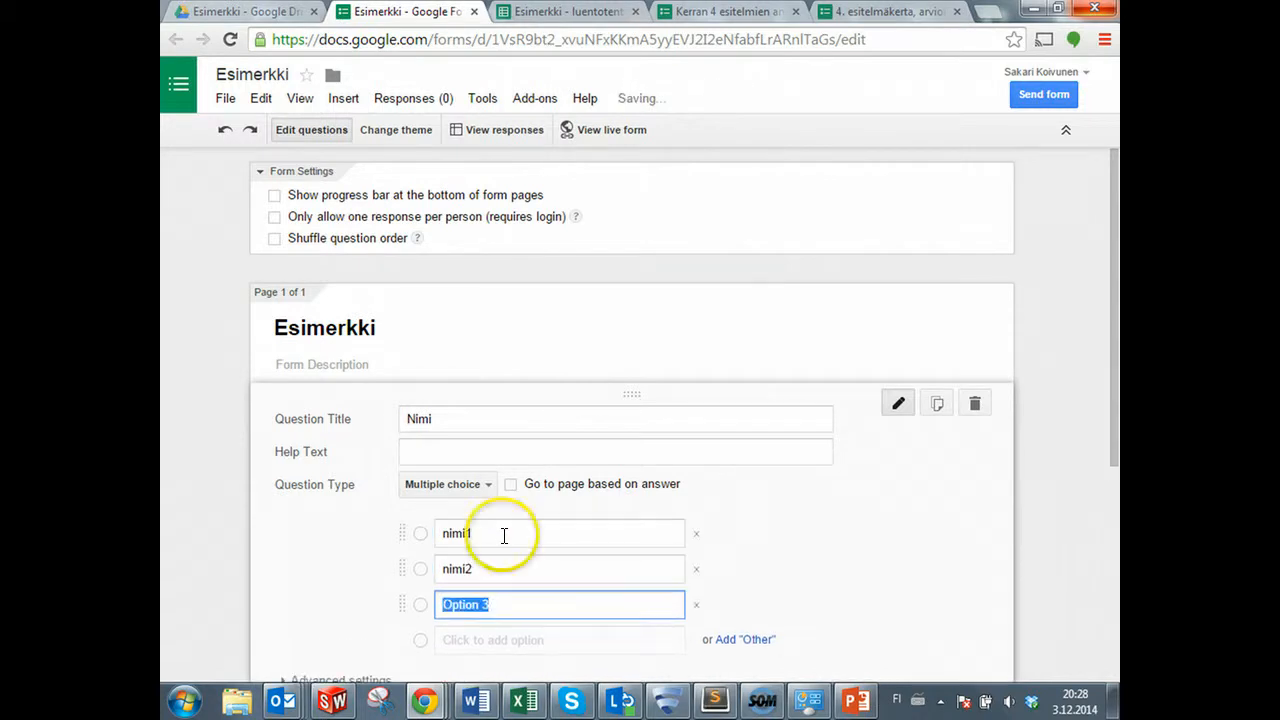
left_click(696, 569)
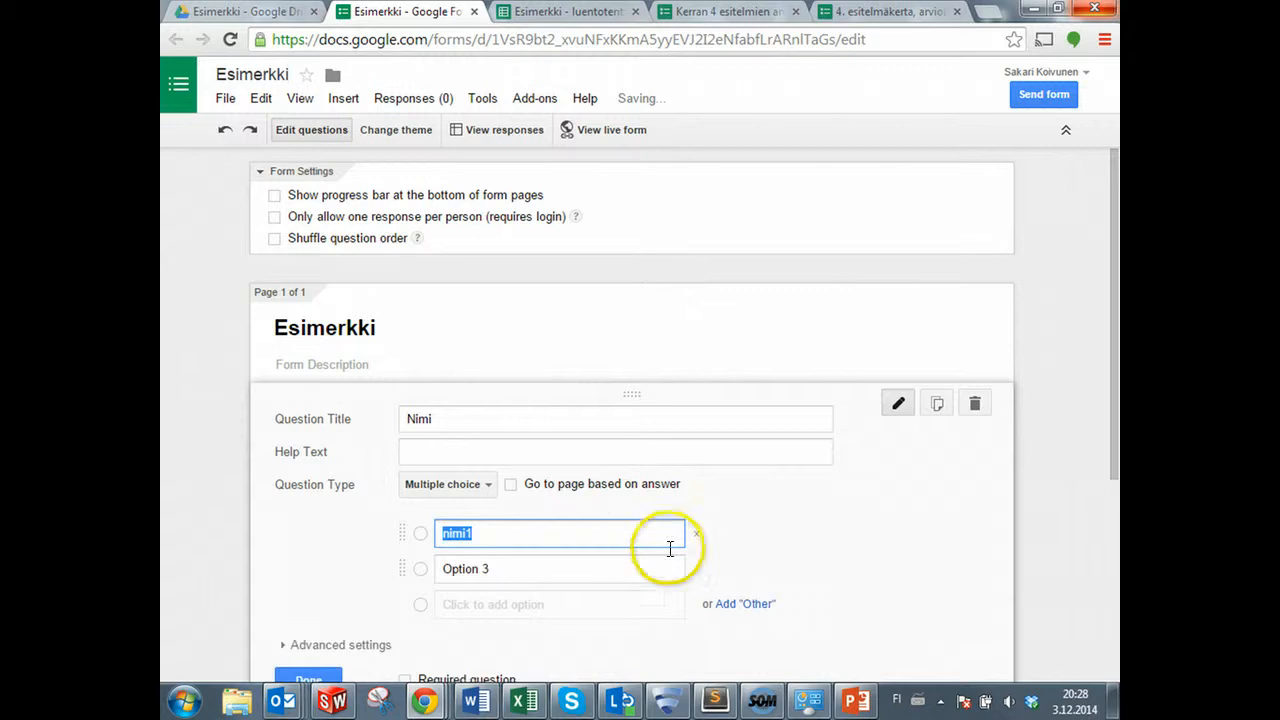
left_click(696, 569)
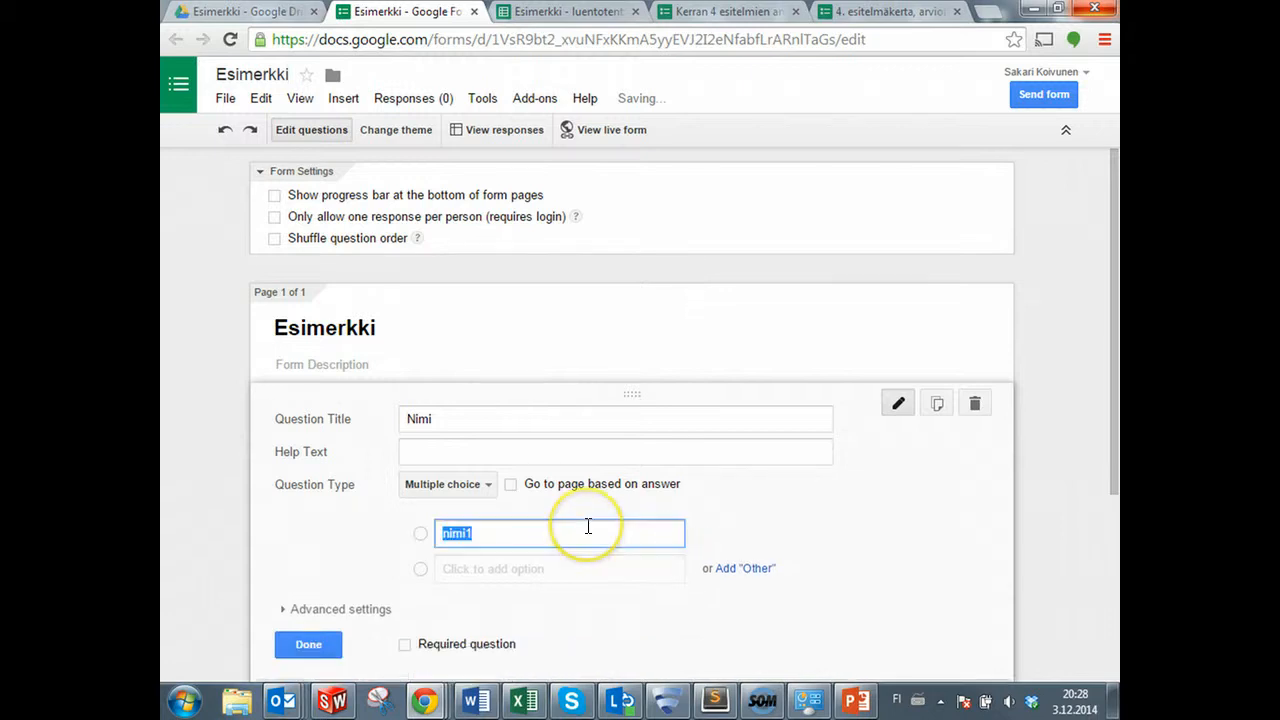
- Copy the names in A1:A7 of the open Excel workbook, paste them over option nimi1 in the form, and finish the Nimi question
left_click(543, 705)
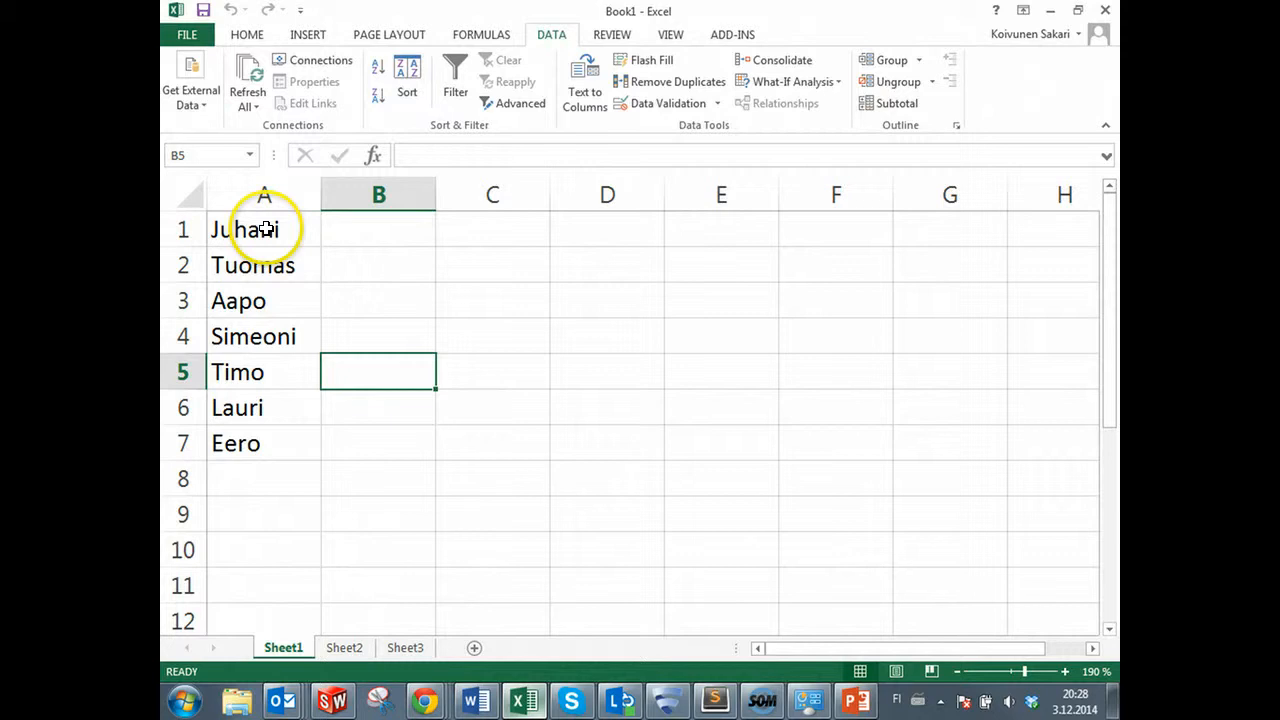
left_click_drag(265, 229, 276, 435)
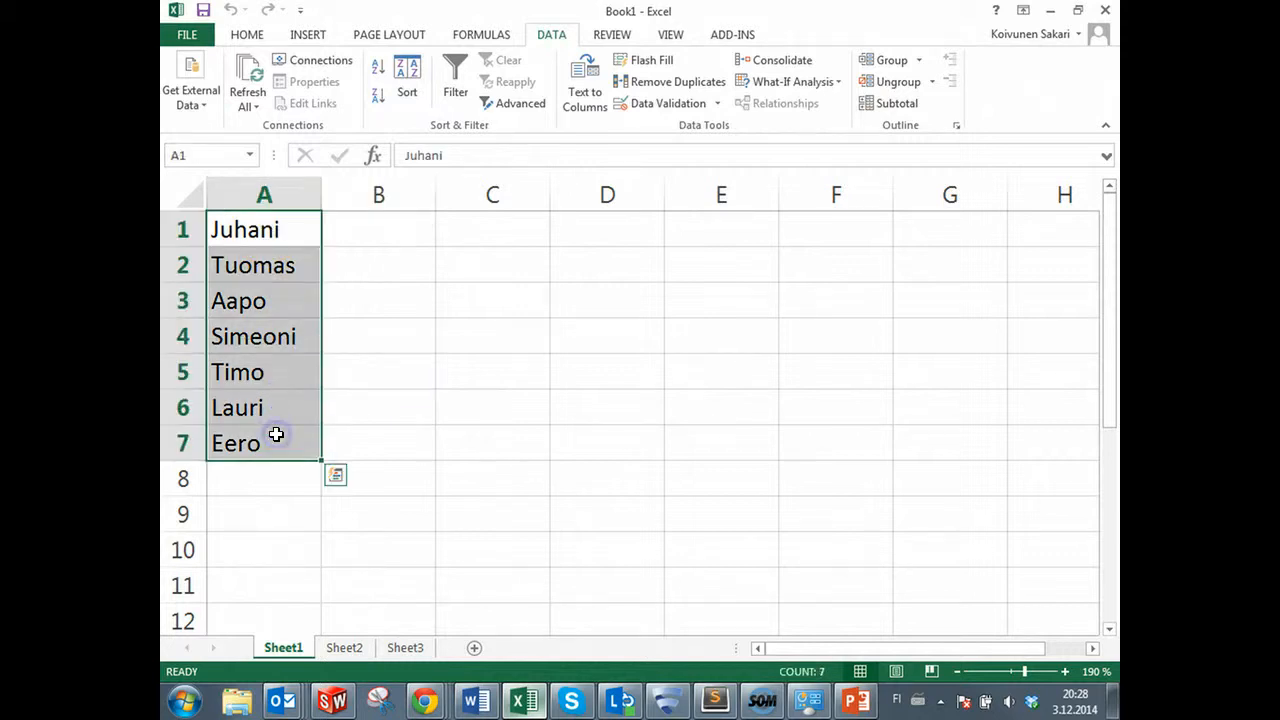
key("ctrl+c")
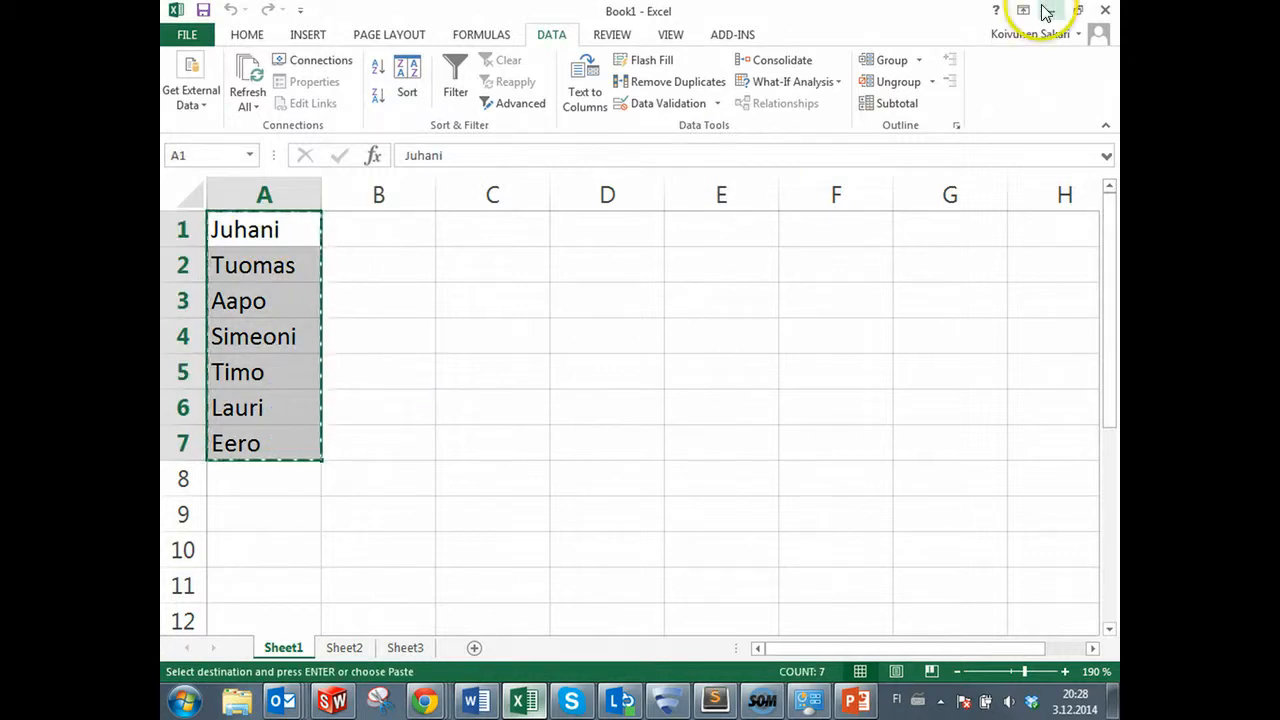
left_click(1045, 12)
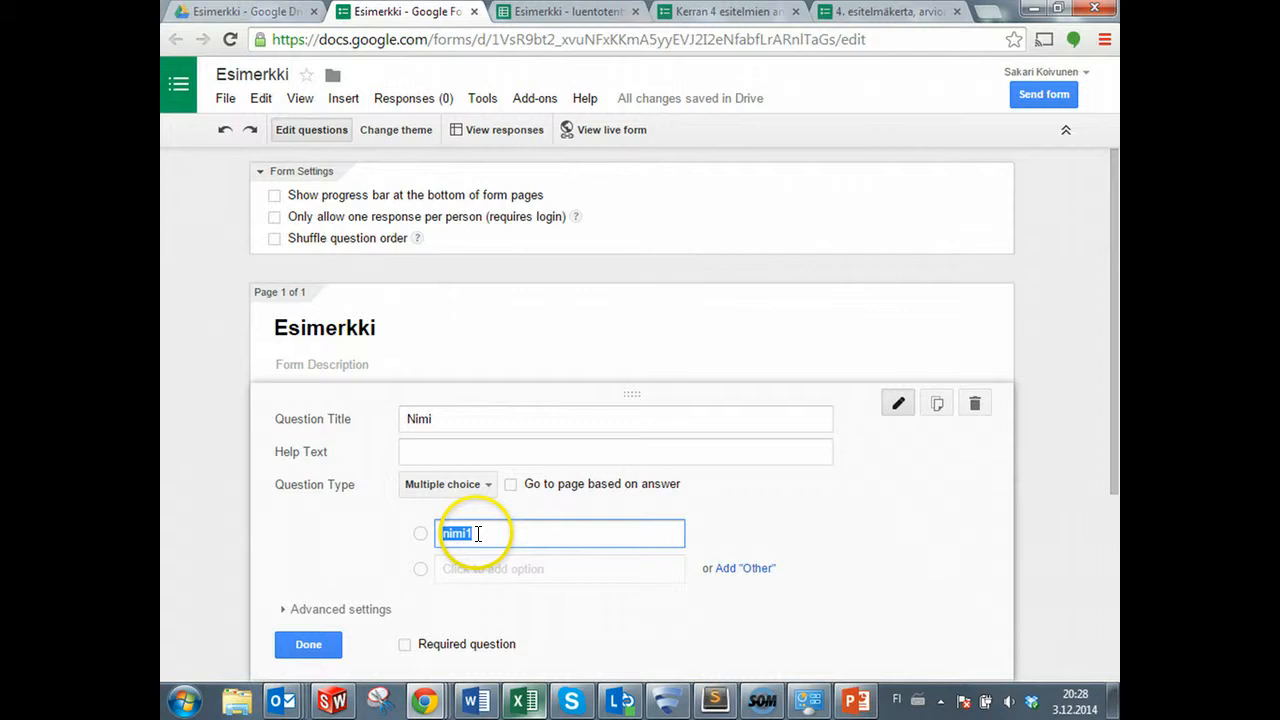
key("ctrl+v")
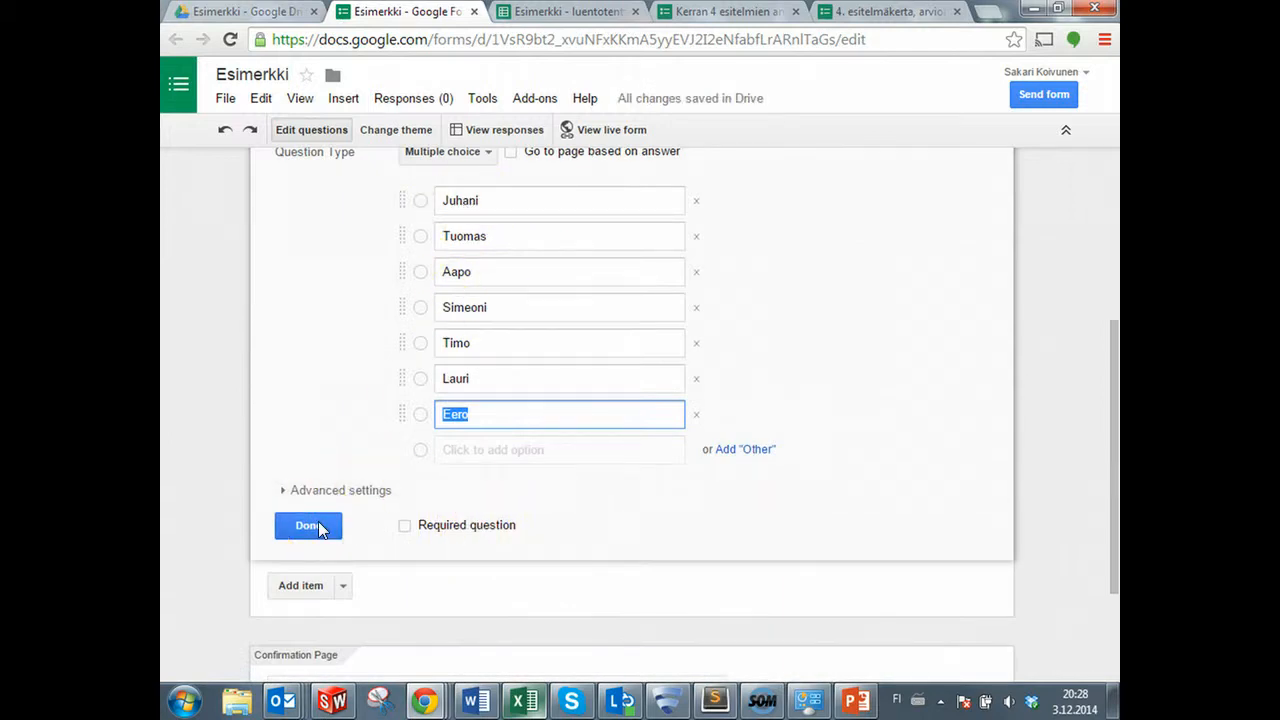
left_click(402, 527)
left_click(322, 525)
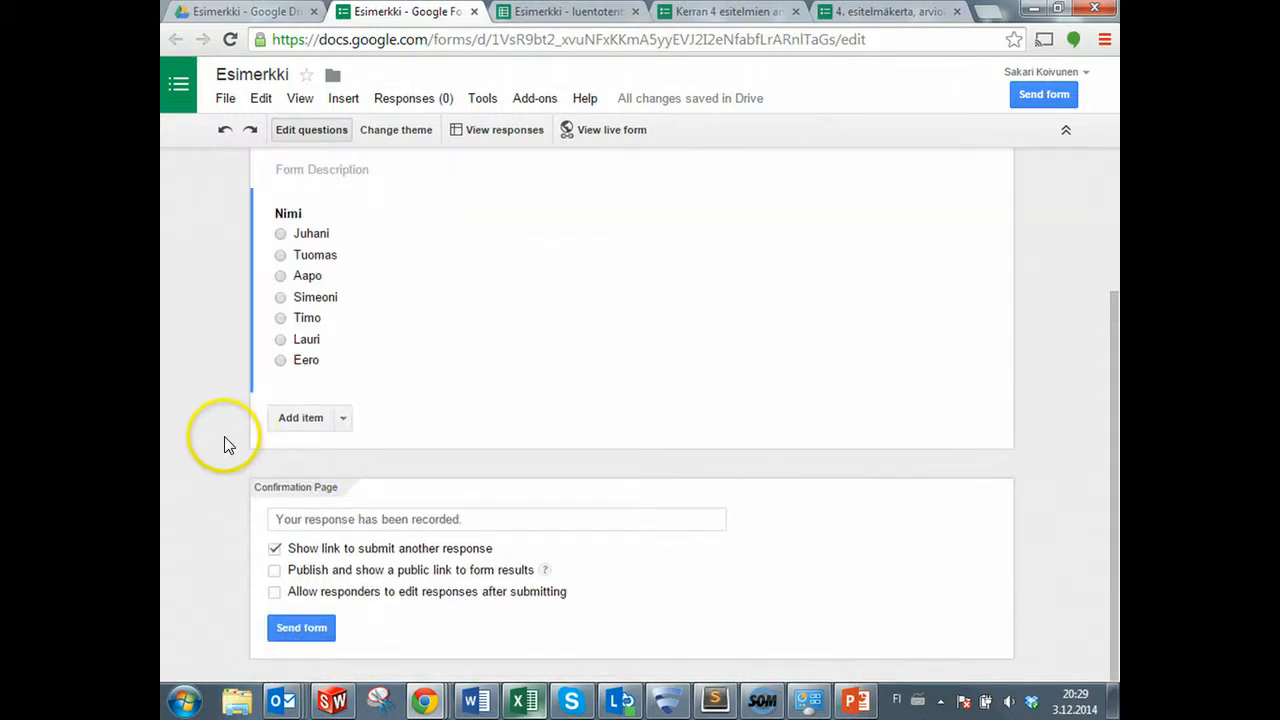
- Add a question titled "Mitä kuuluu?" below the Nimi question with the Paragraph text type
left_click(342, 420)
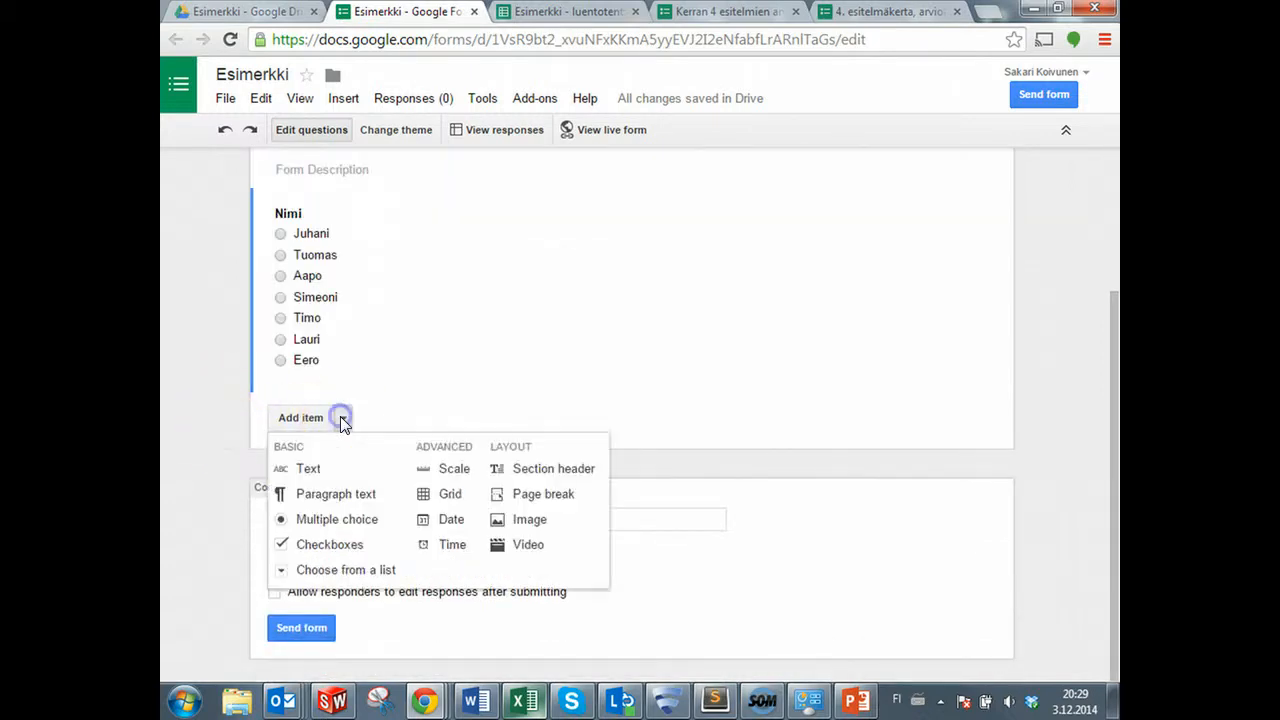
left_click(330, 472)
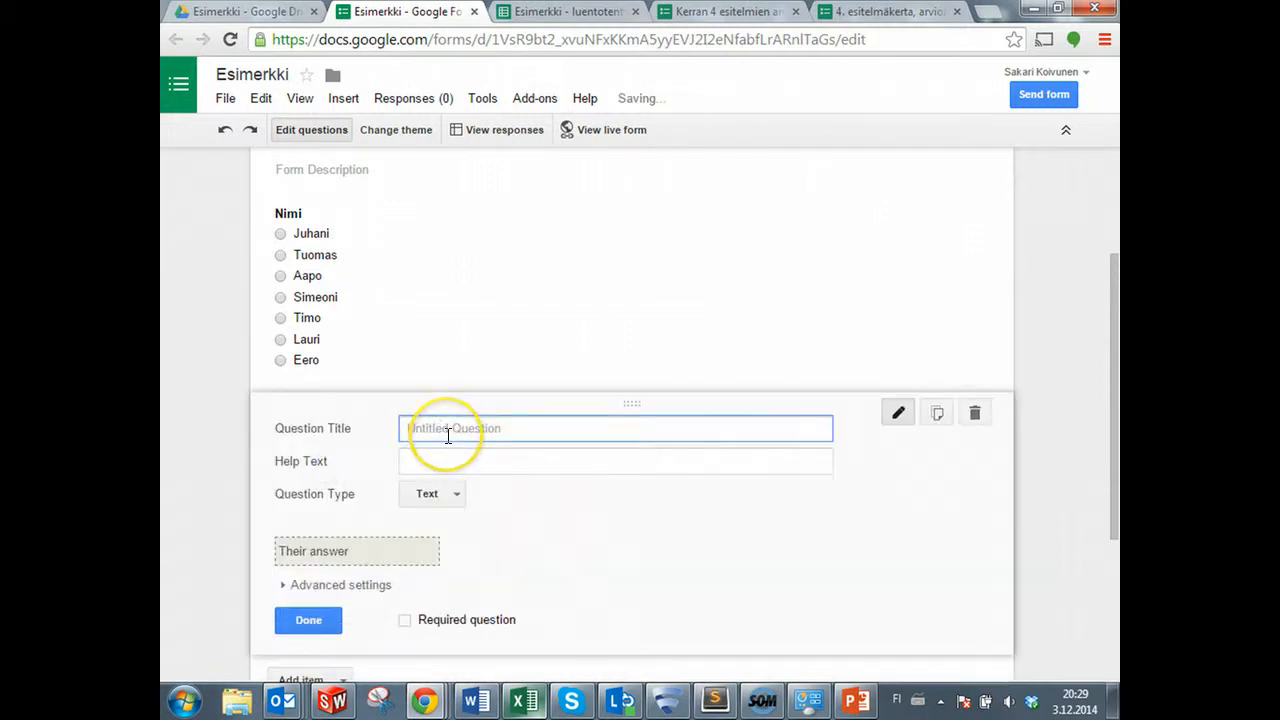
type("Mitä kuuluu?")
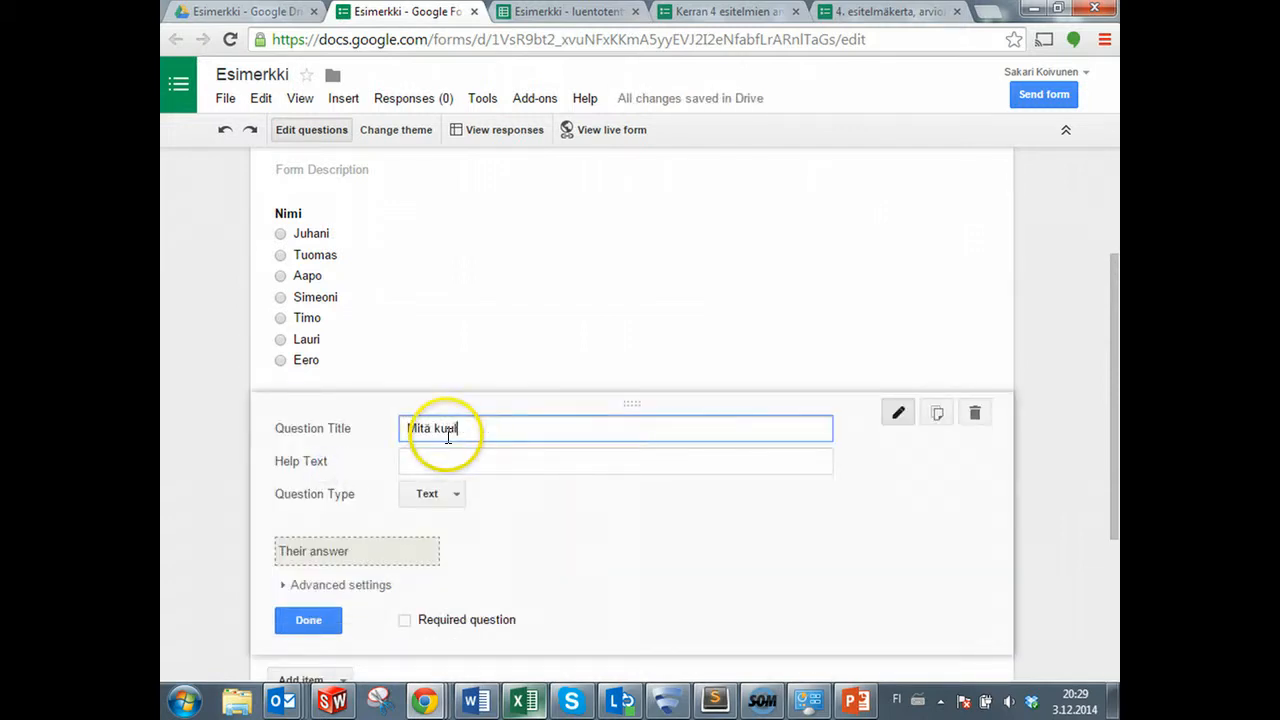
left_click(450, 495)
left_click(466, 488)
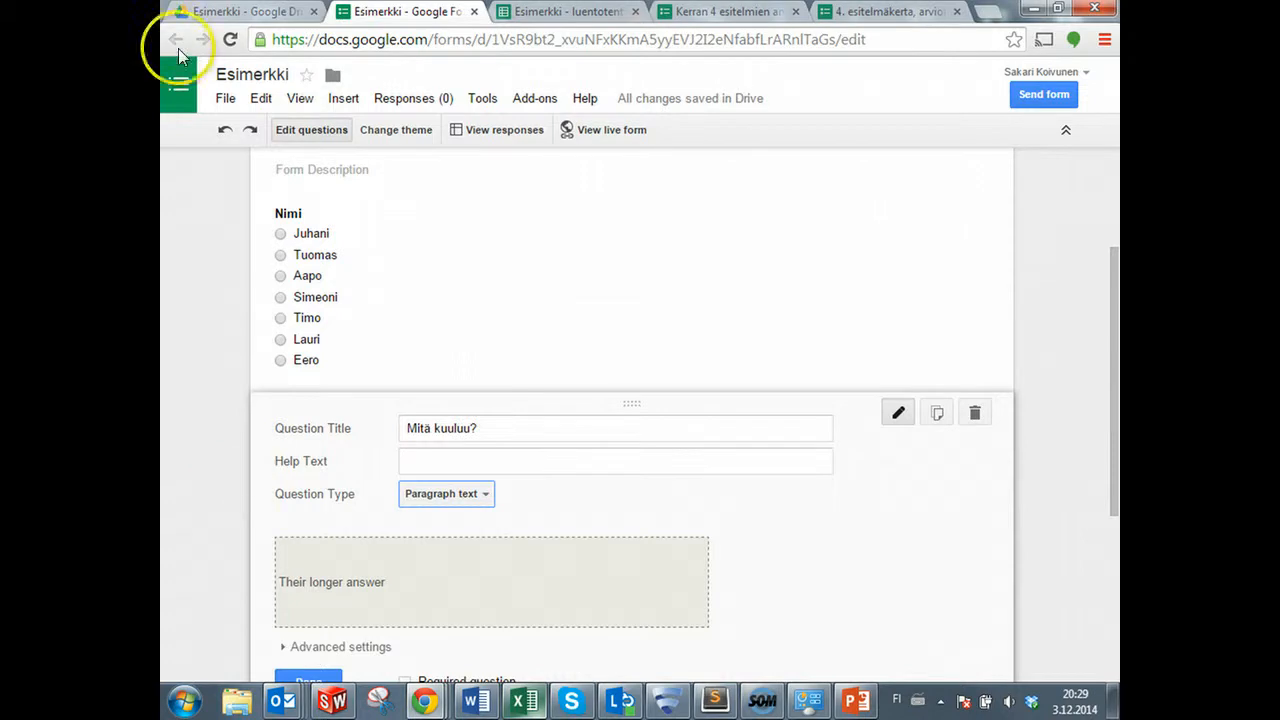
scroll(205, 415, "down", 2)
left_click(303, 496)
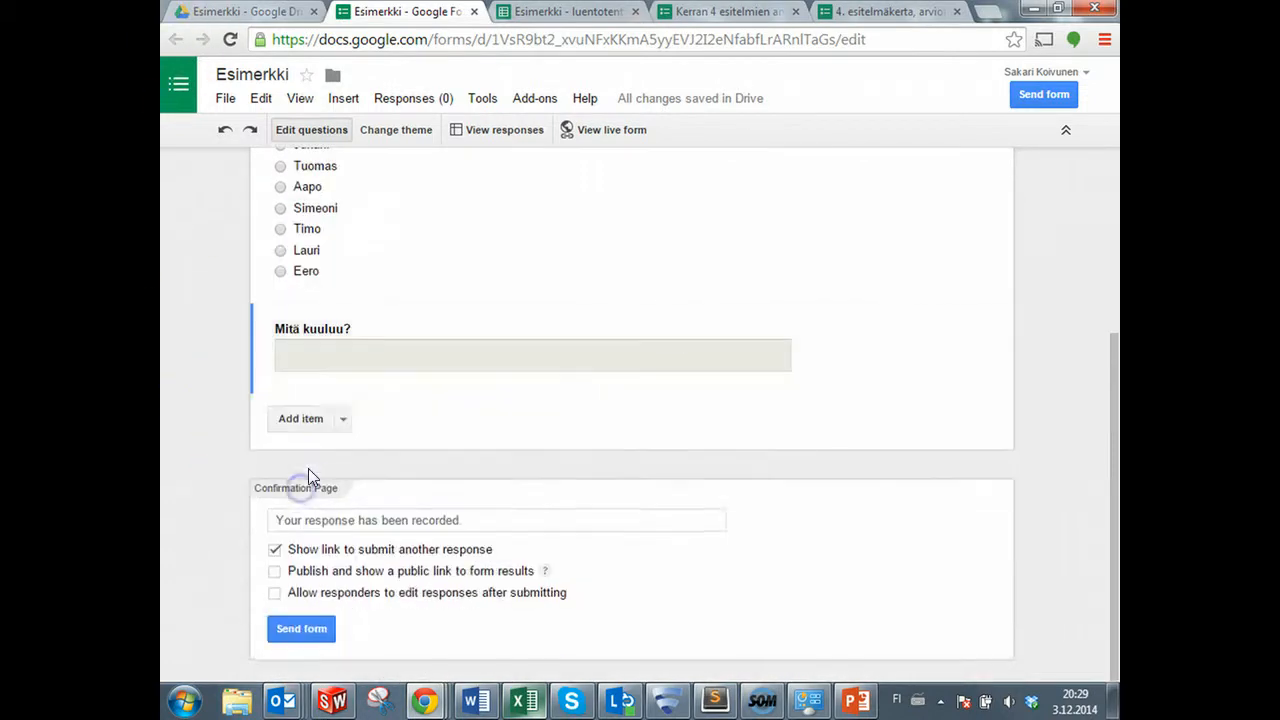
- Add a multiple choice question titled "Mikä on lempivärisi?" at the end of the form
left_click(343, 420)
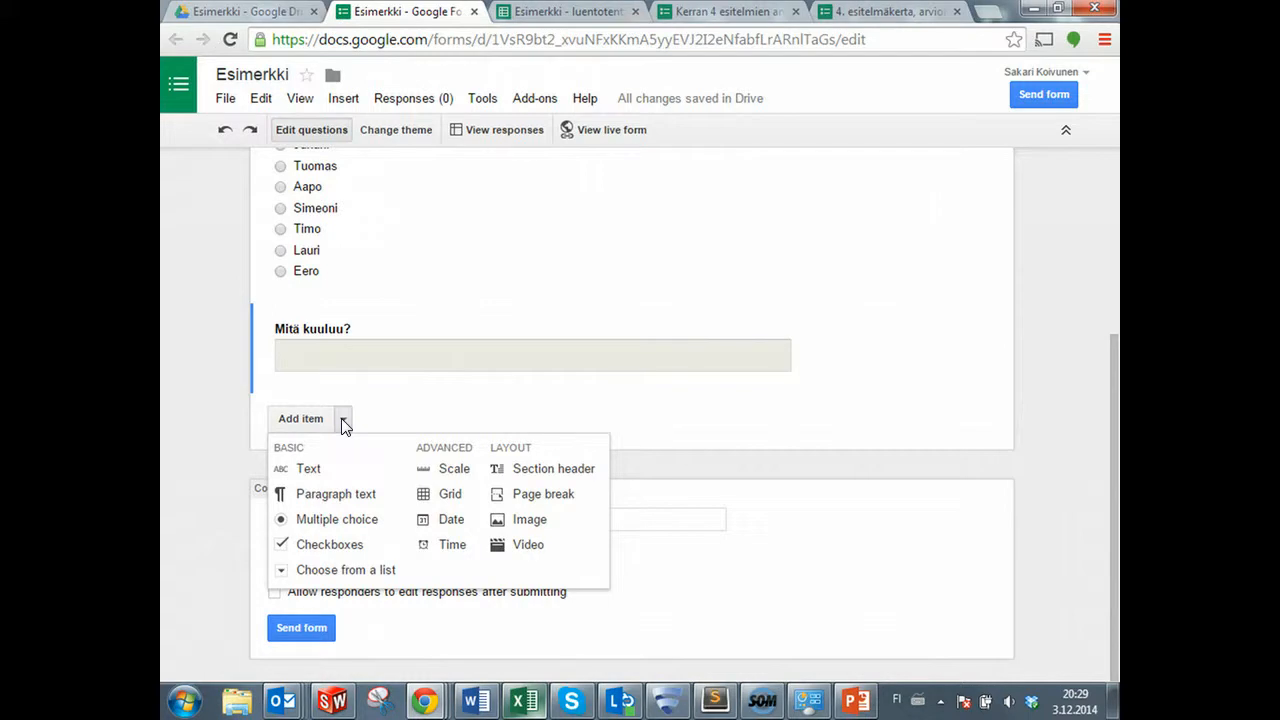
left_click(335, 520)
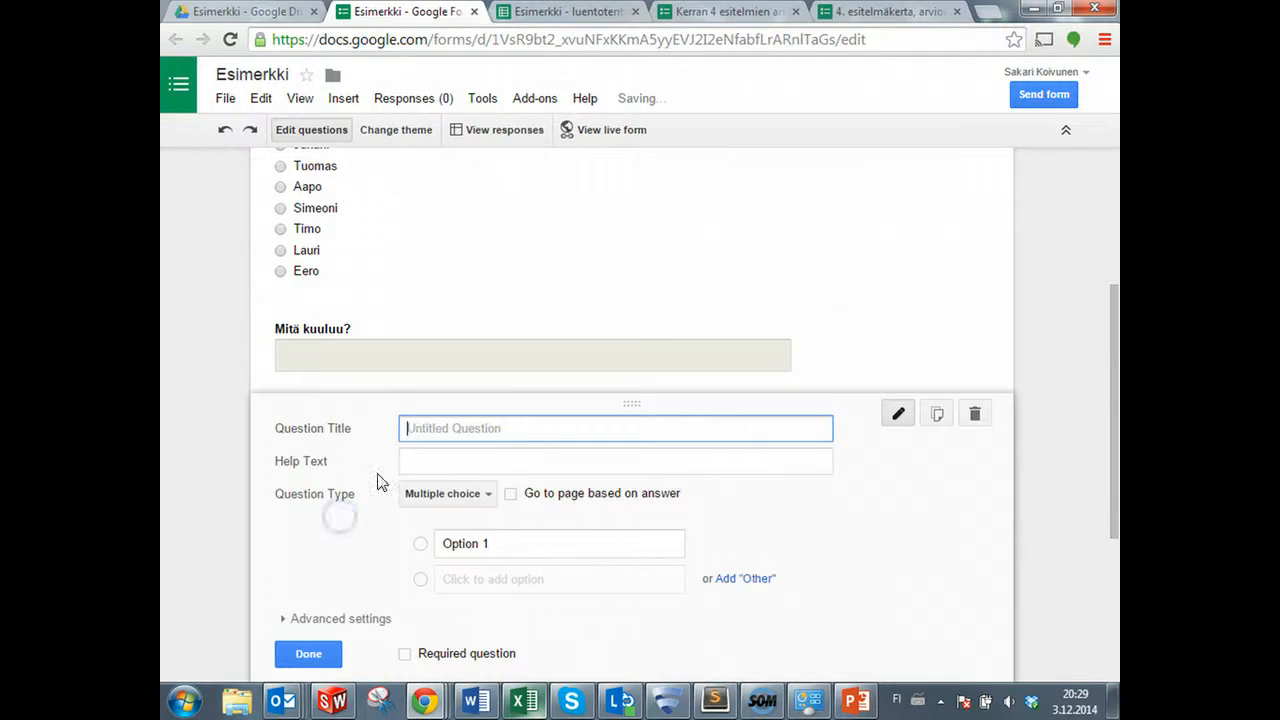
left_click(431, 428)
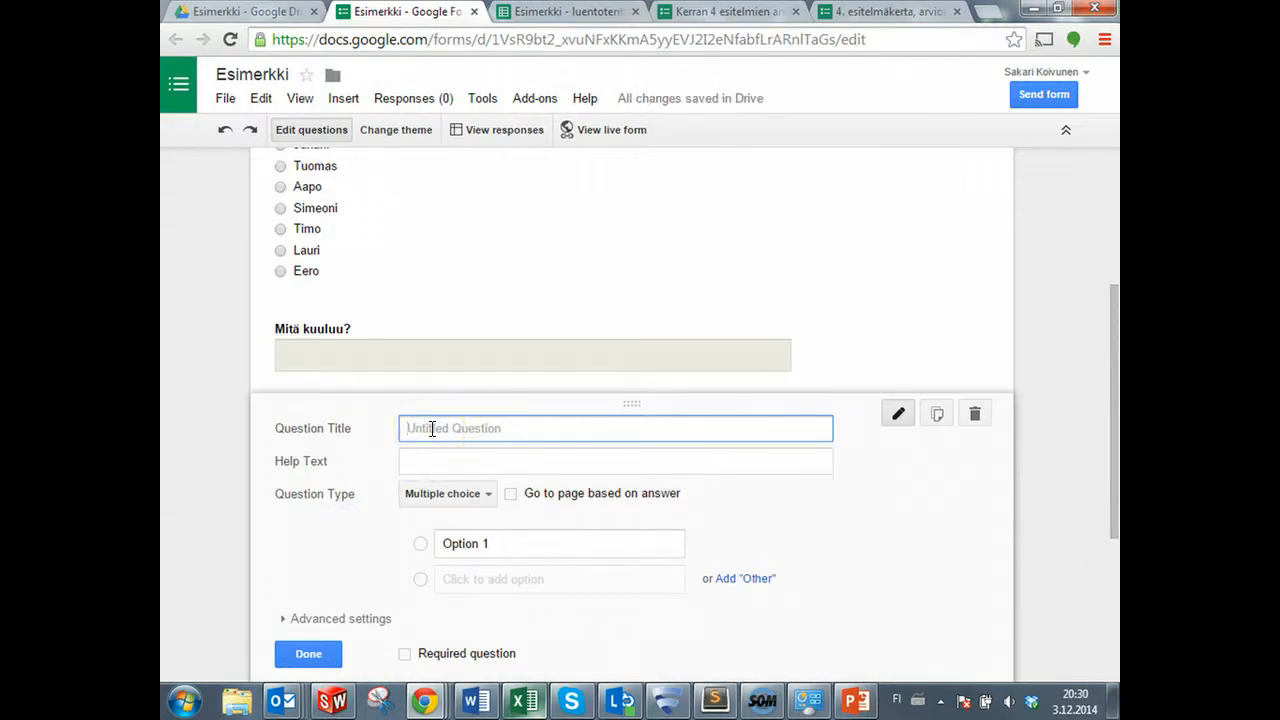
type("Mikä on lempivärisi?")
- Enter Keltainen, Vihreä and Punainen as the favourite-colour question's answer options and finish editing it
left_click(572, 537)
type("Keltainen")
key("Return")
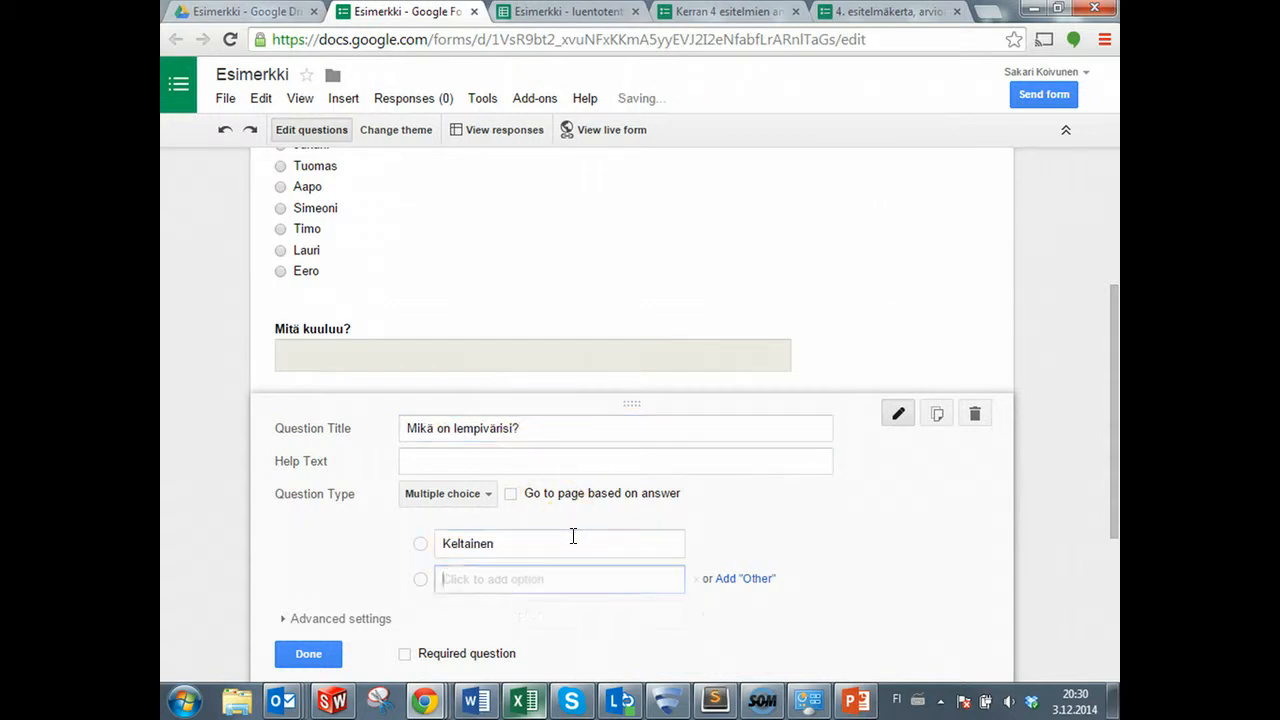
type("Vihreä")
key("Return")
type("Punainen")
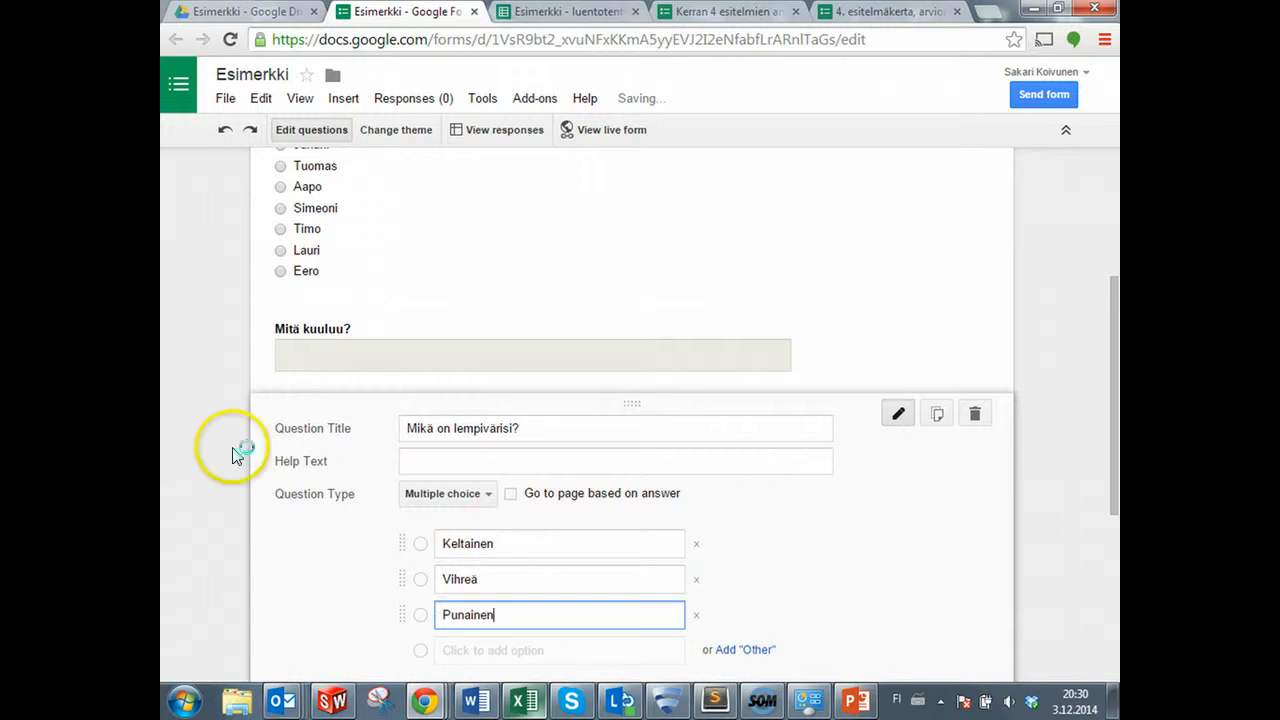
scroll(238, 453, "down", 2)
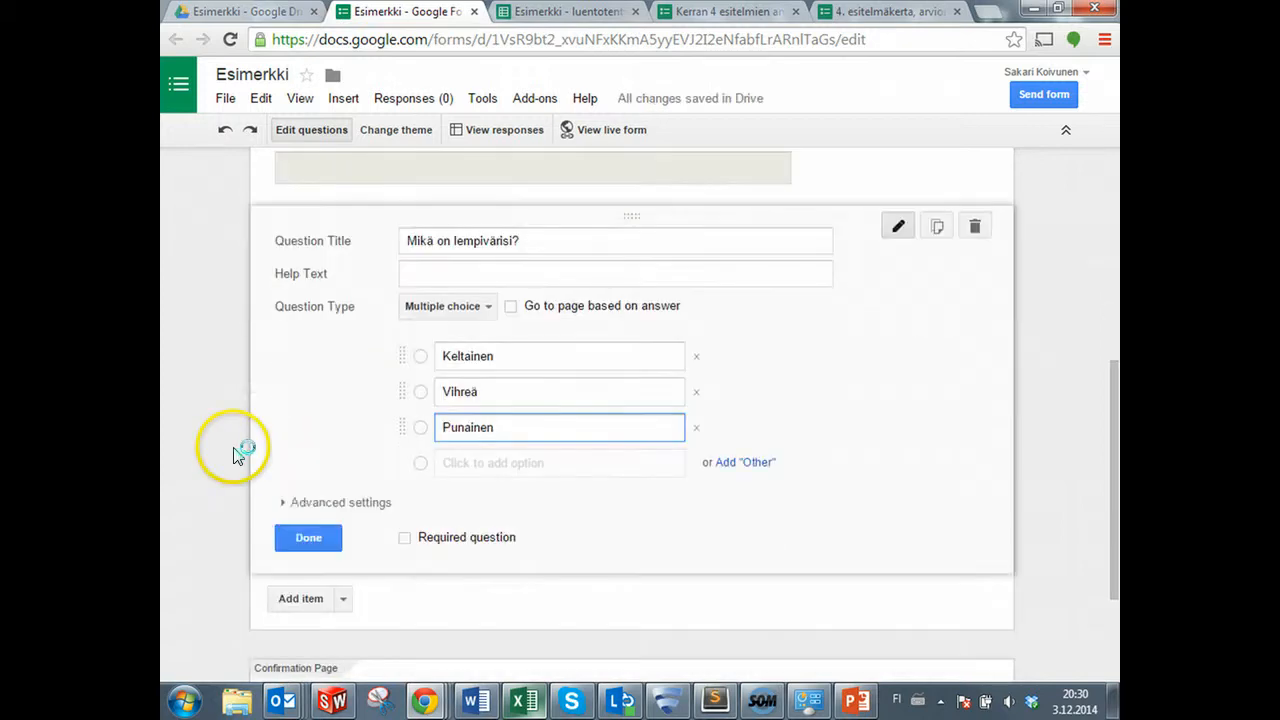
left_click(308, 538)
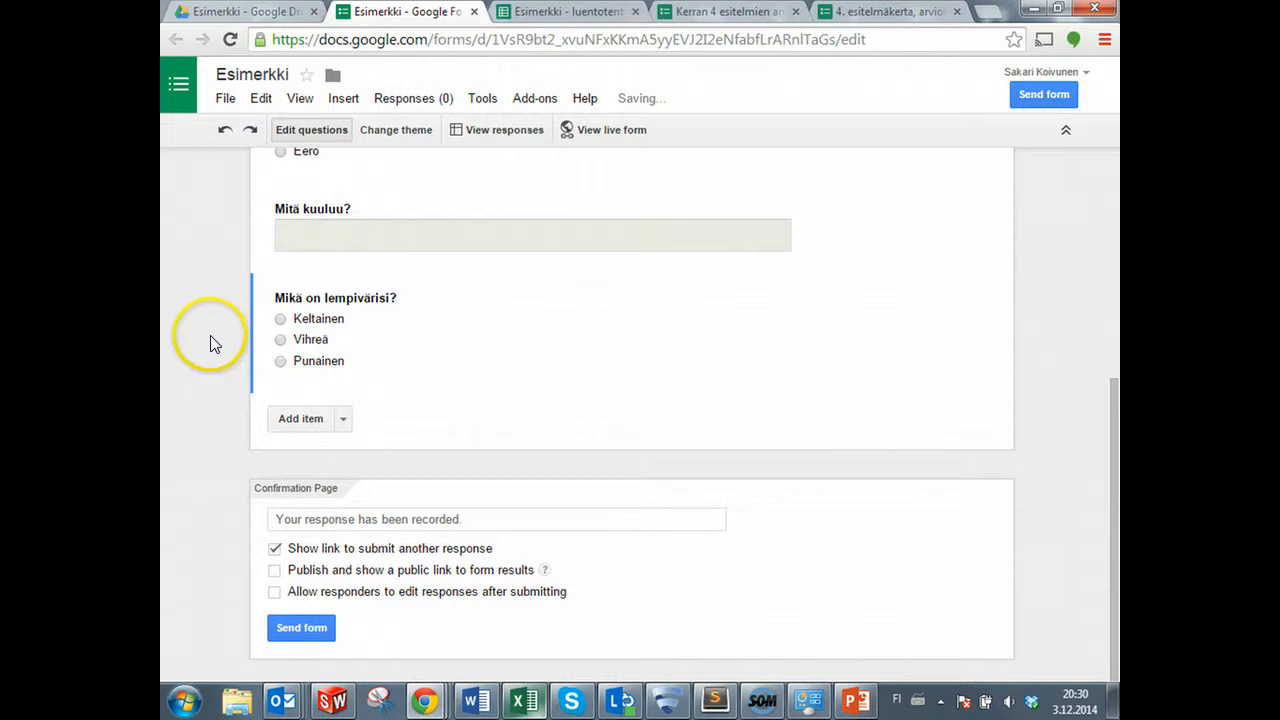
scroll(211, 331, "up", 2)
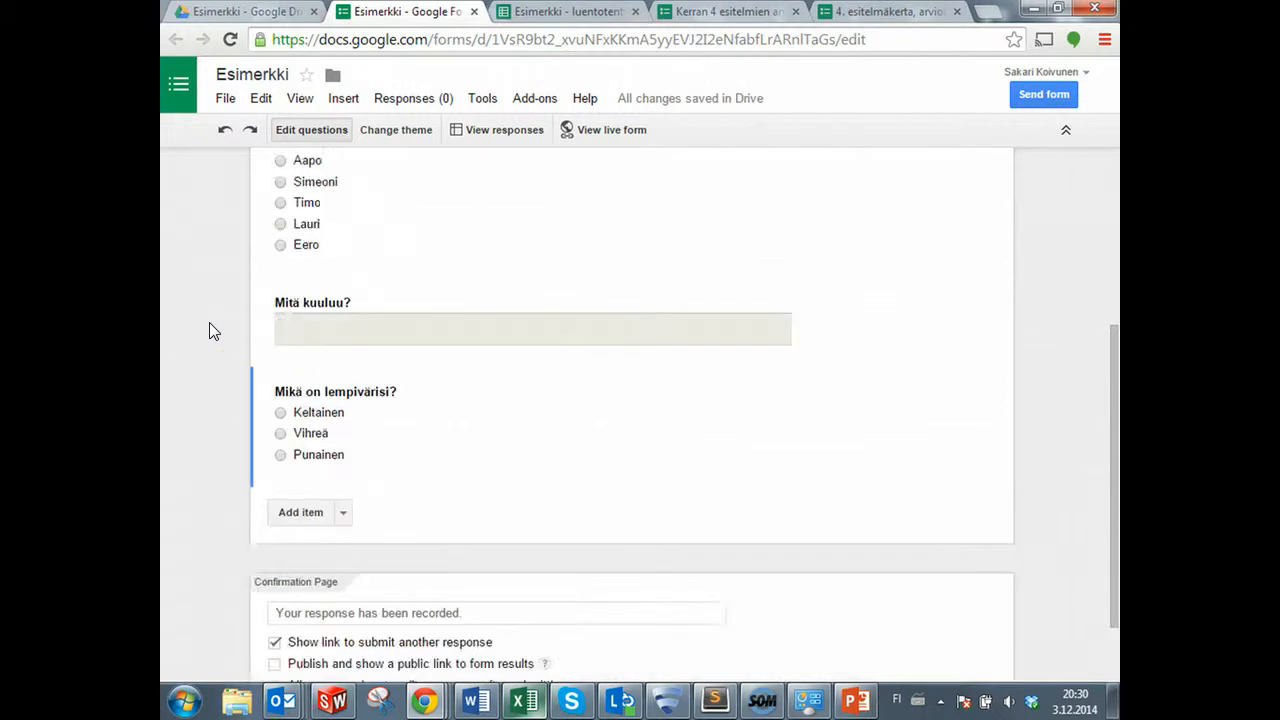
scroll(211, 331, "down", 2)
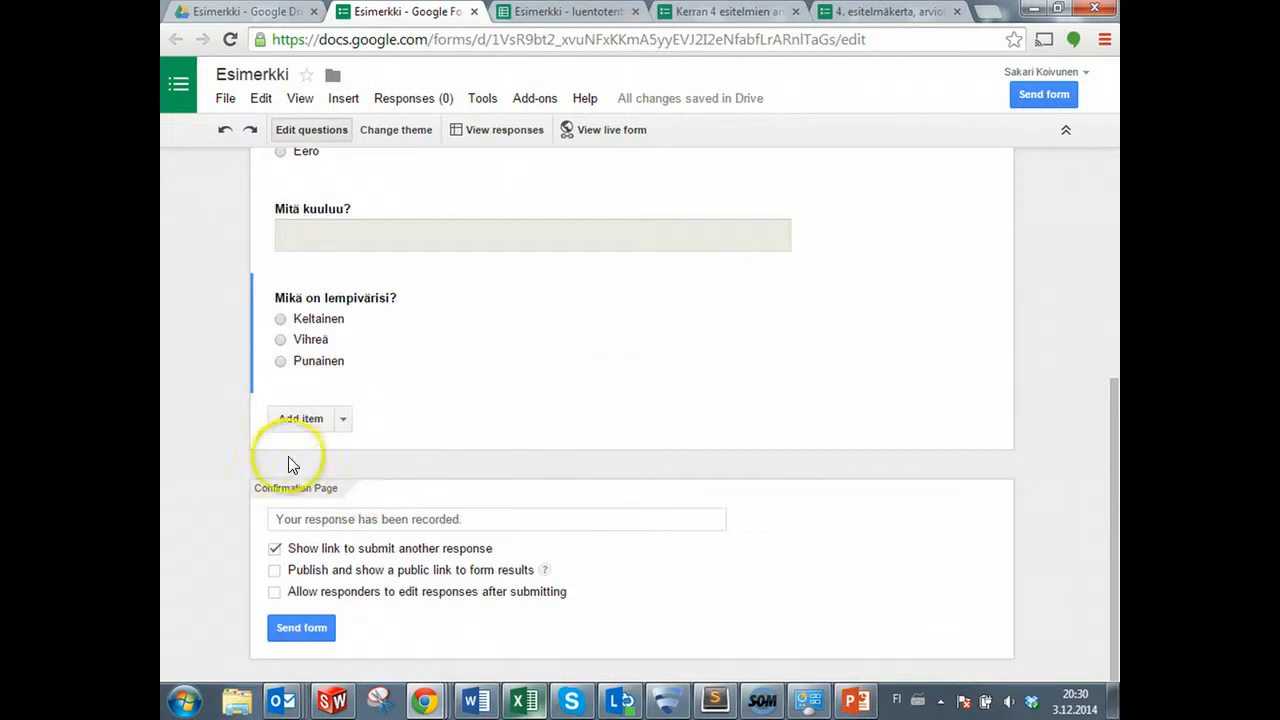
left_click(343, 420)
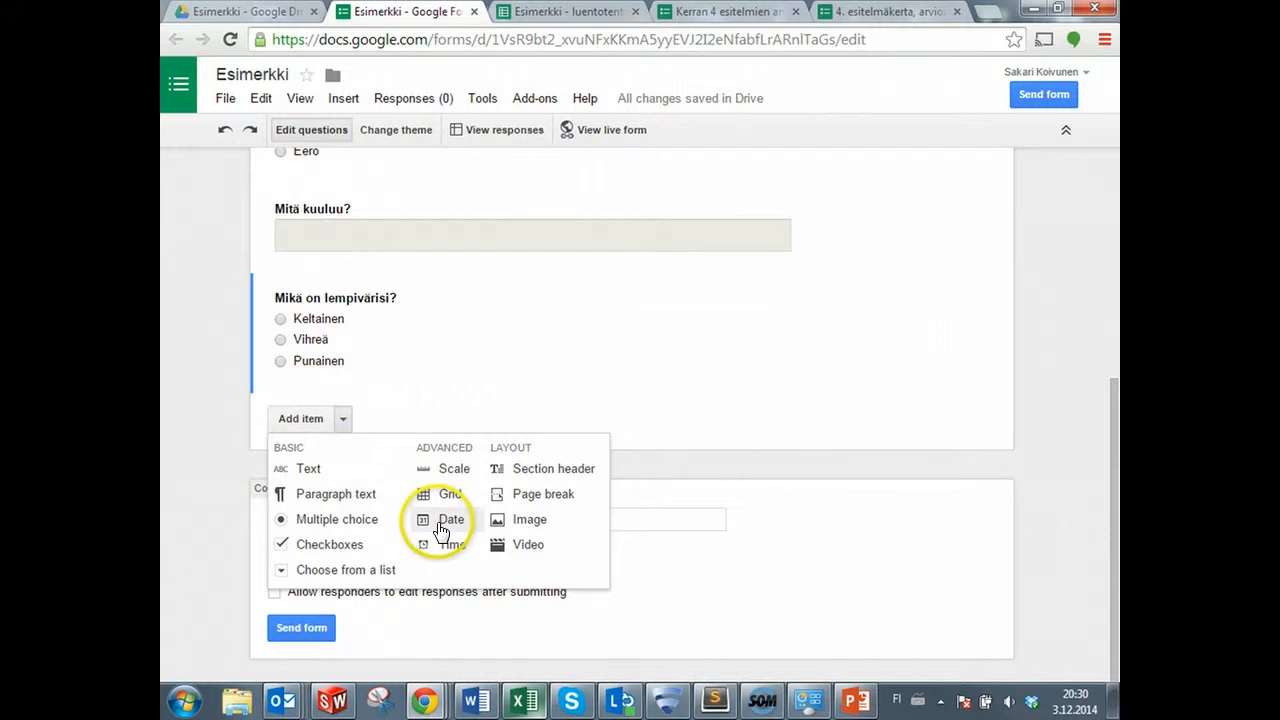
left_click(226, 343)
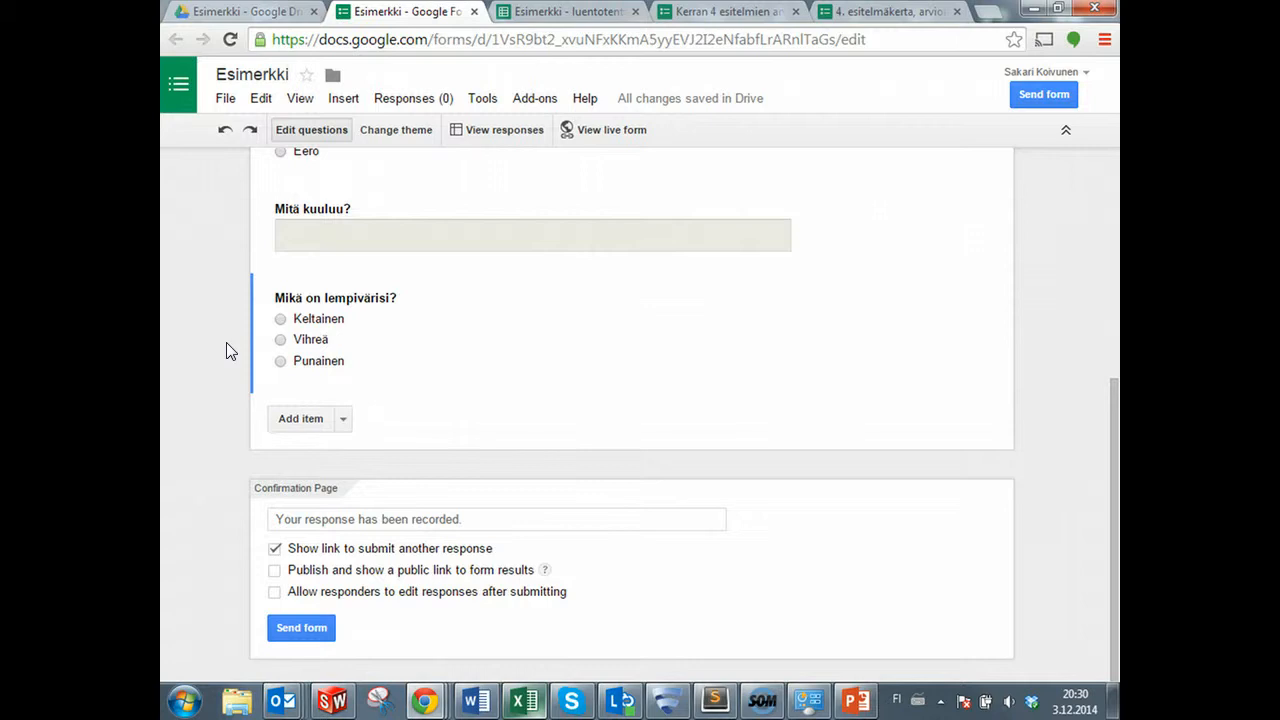
left_click(271, 410)
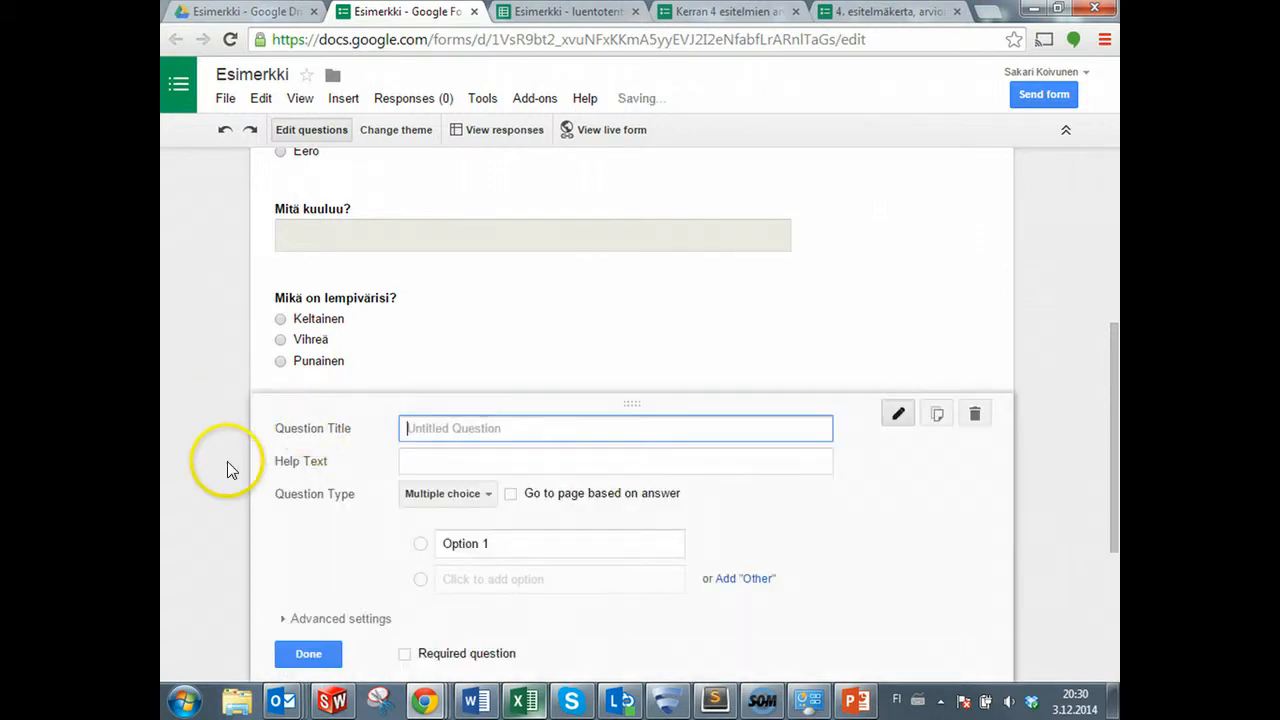
left_click(440, 401)
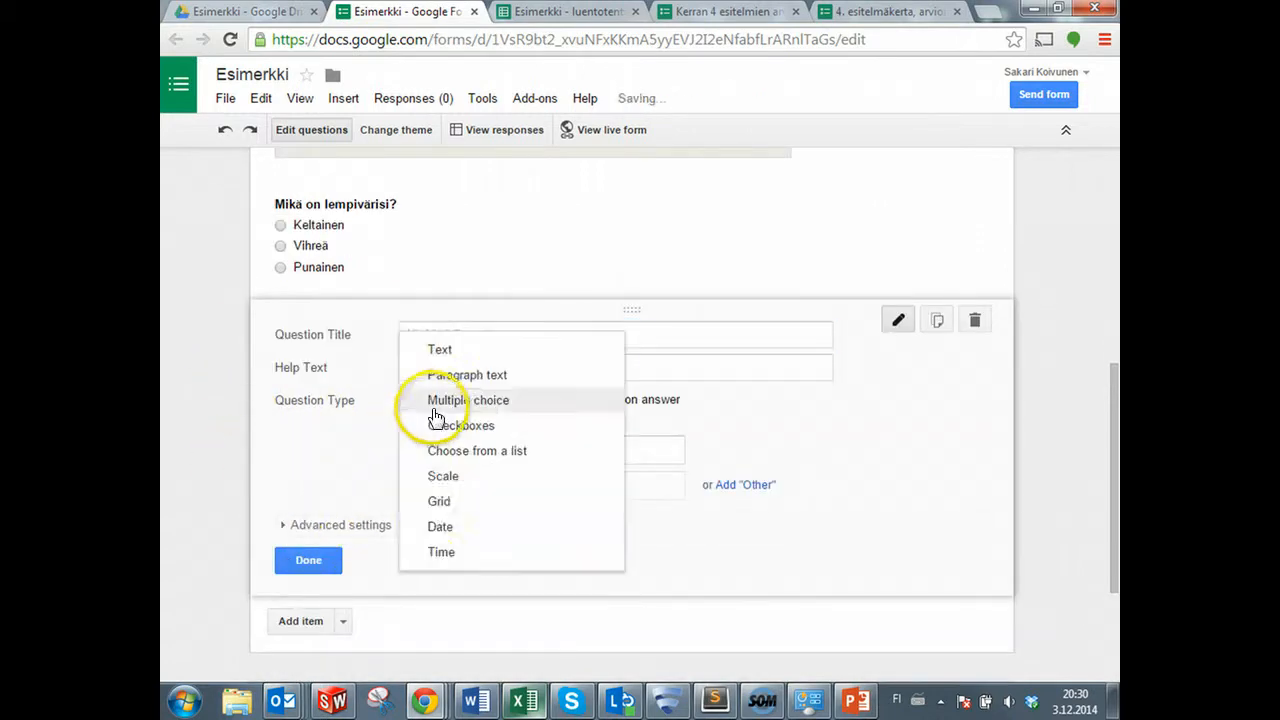
left_click(437, 528)
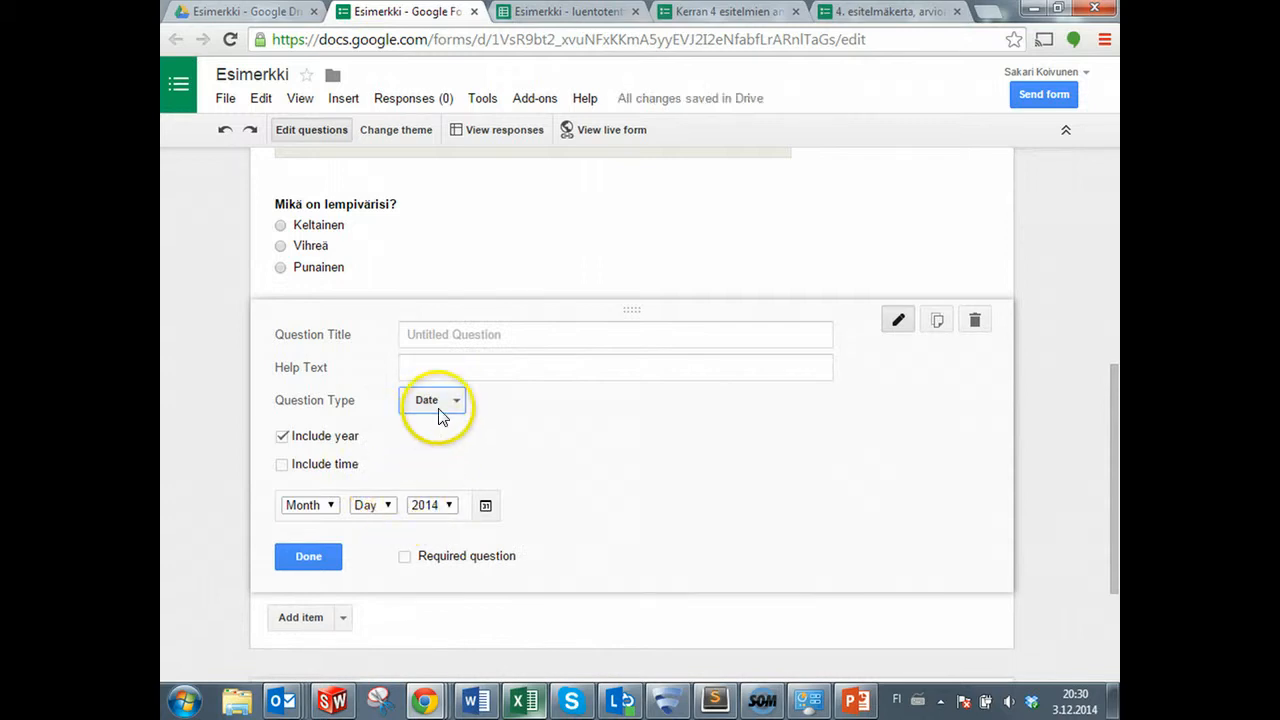
left_click(975, 322)
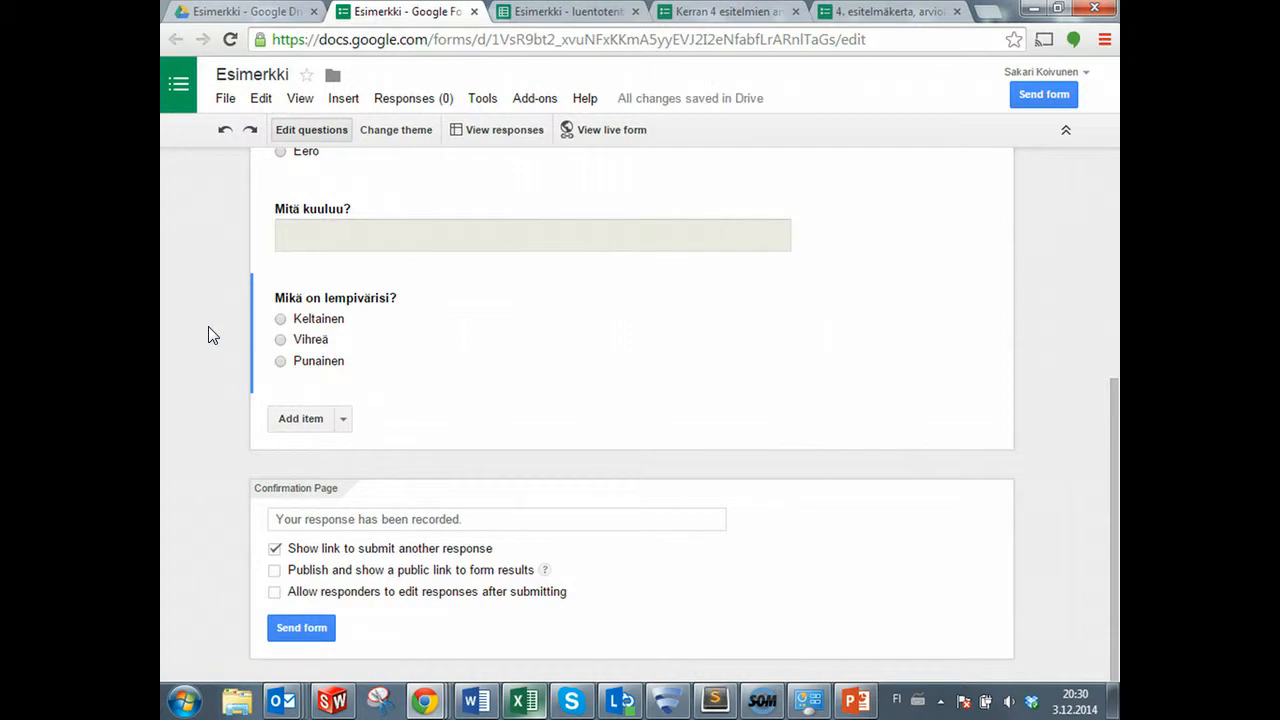
- Change the Nimi question's type to Choose from a list and finish editing it
scroll(208, 326, "up", 2)
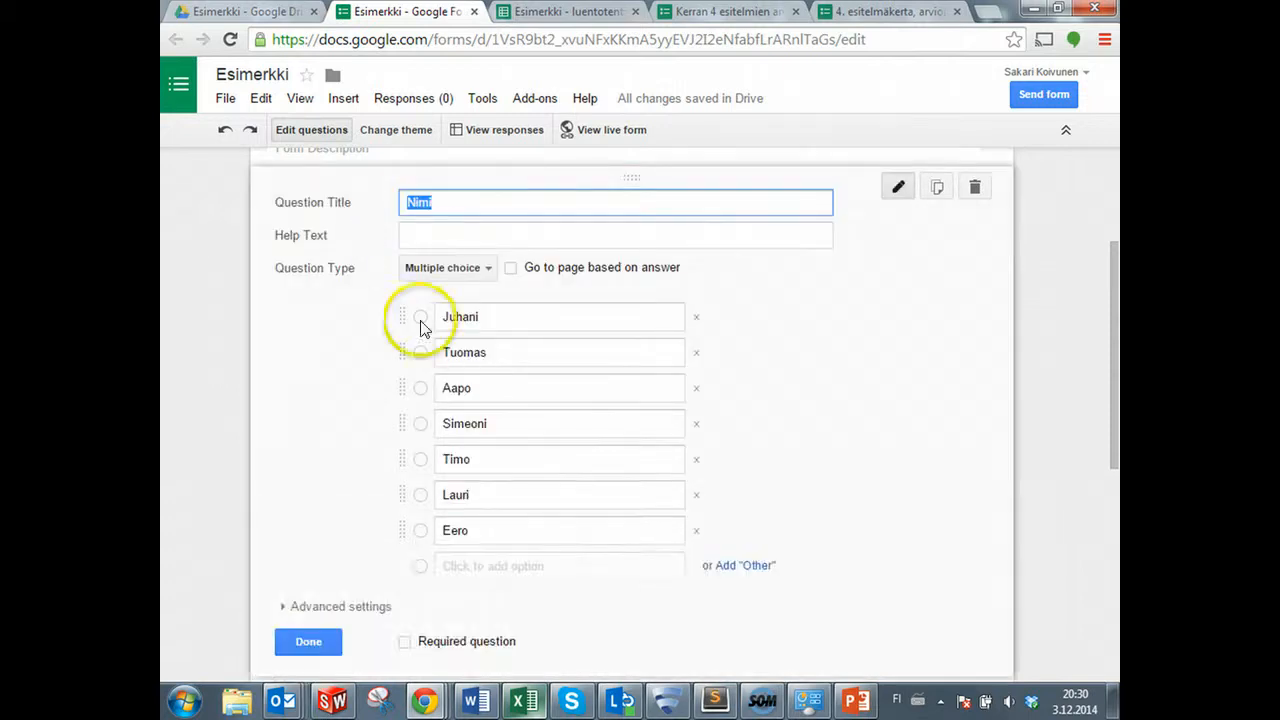
left_click(437, 271)
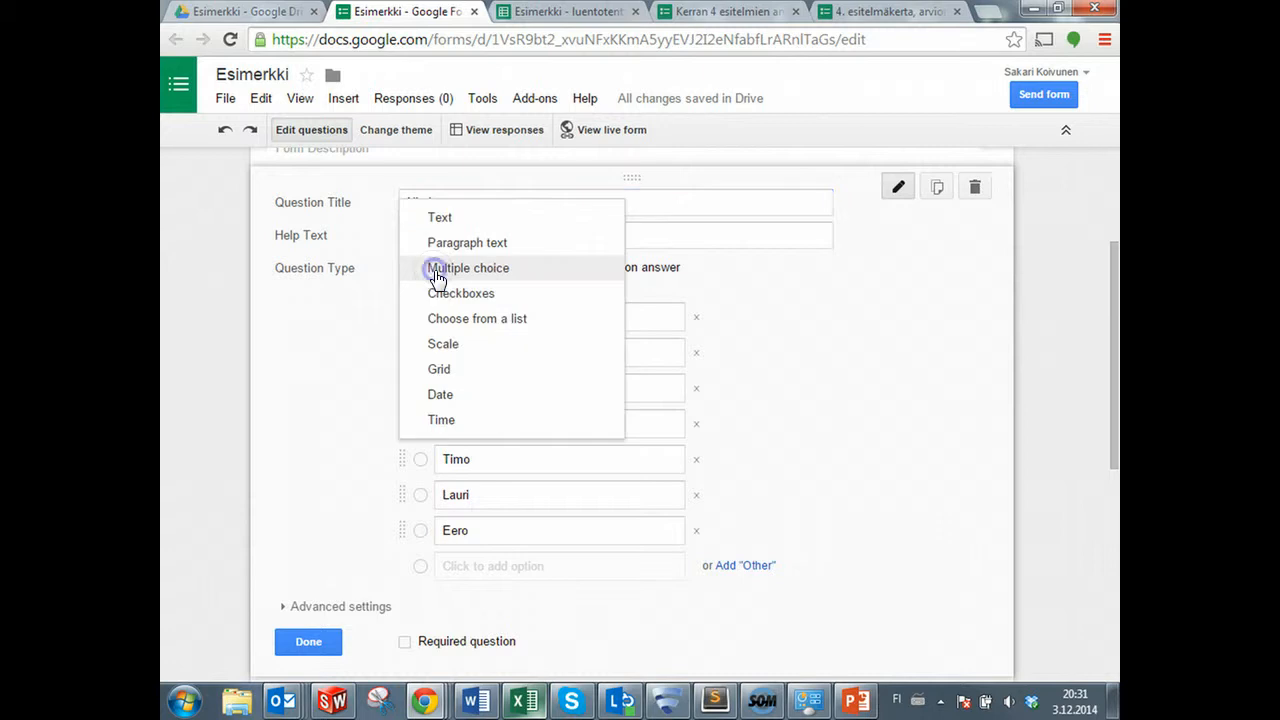
left_click(494, 327)
left_click(308, 641)
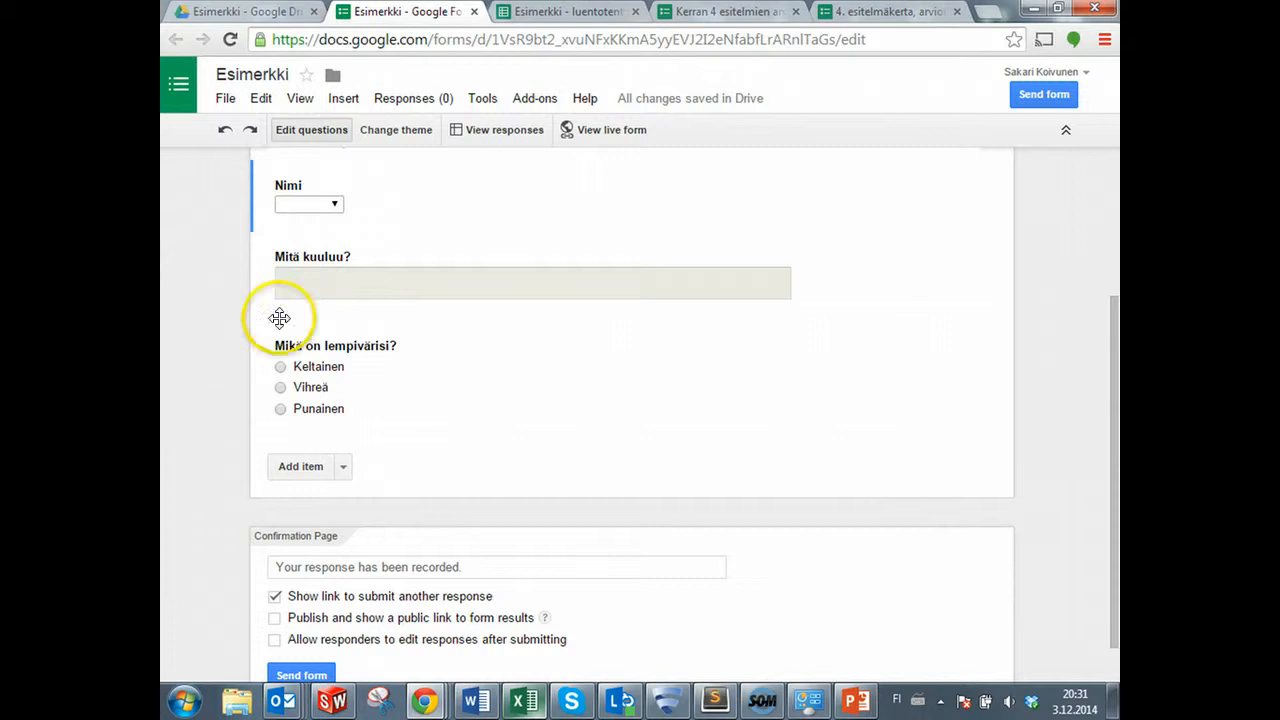
- Copy the form's share link from the Send form dialog and open it in a new browser tab
left_click(1029, 97)
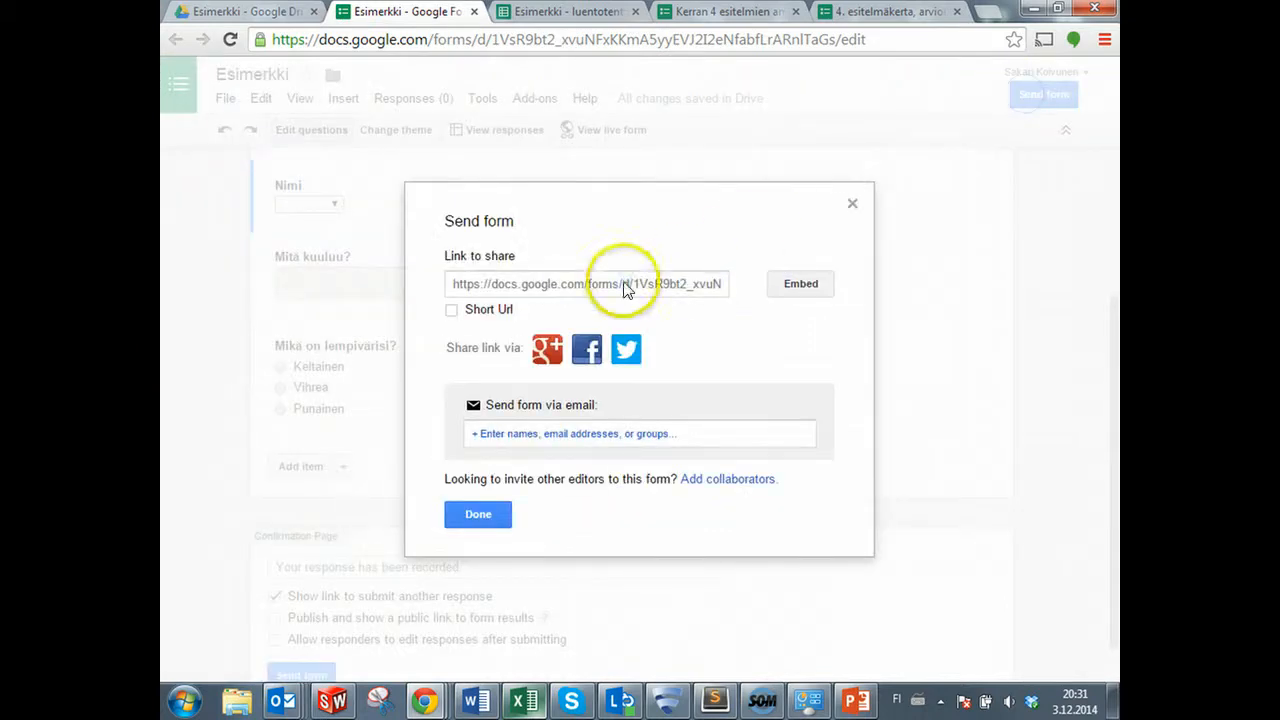
left_click(624, 287)
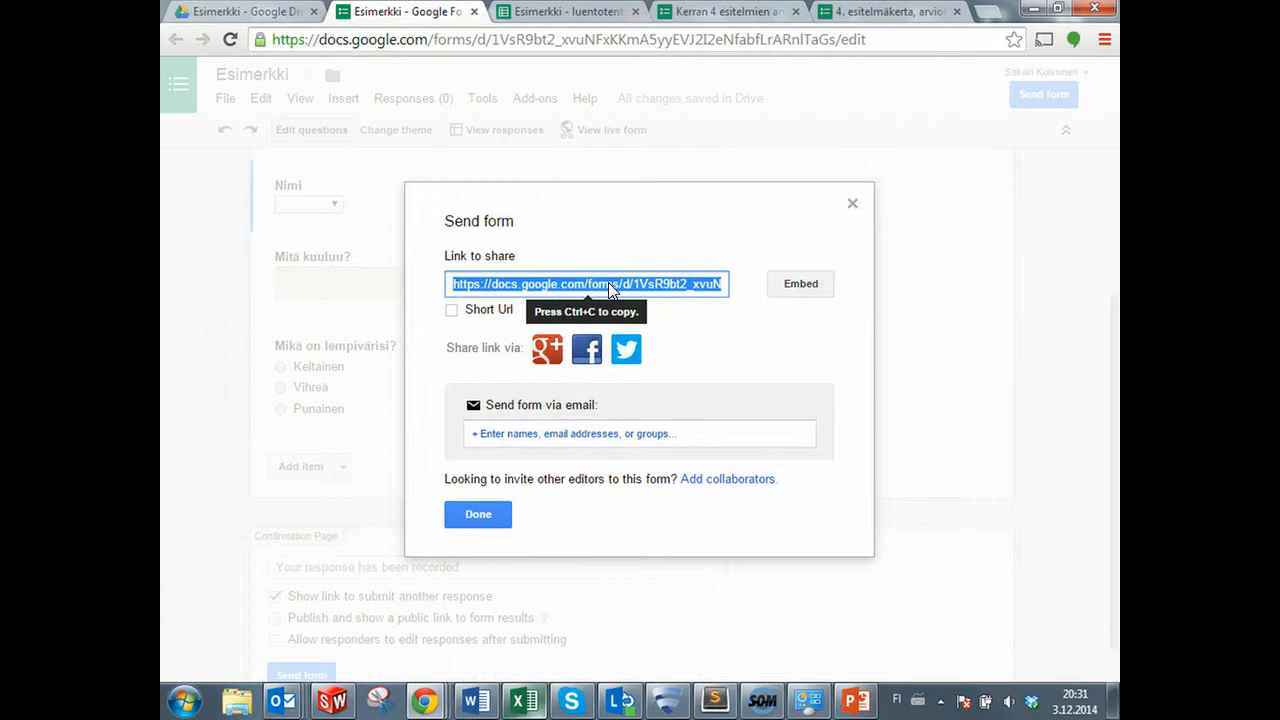
key("ctrl+t")
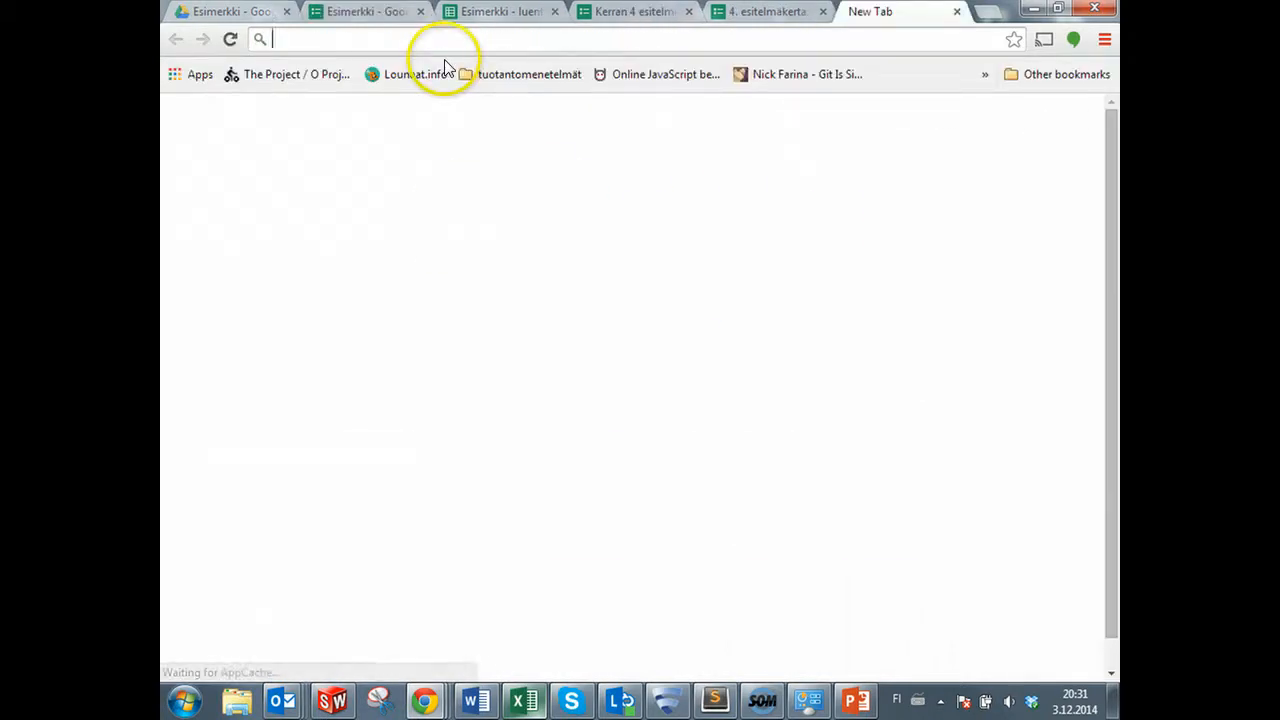
type("https://docs.google.com/forms/d/1VsR9bt2_xvuNFxKKmA5yyEVJ2I2eNfabfLrARnlTaGs/viewform?usp=send_form")
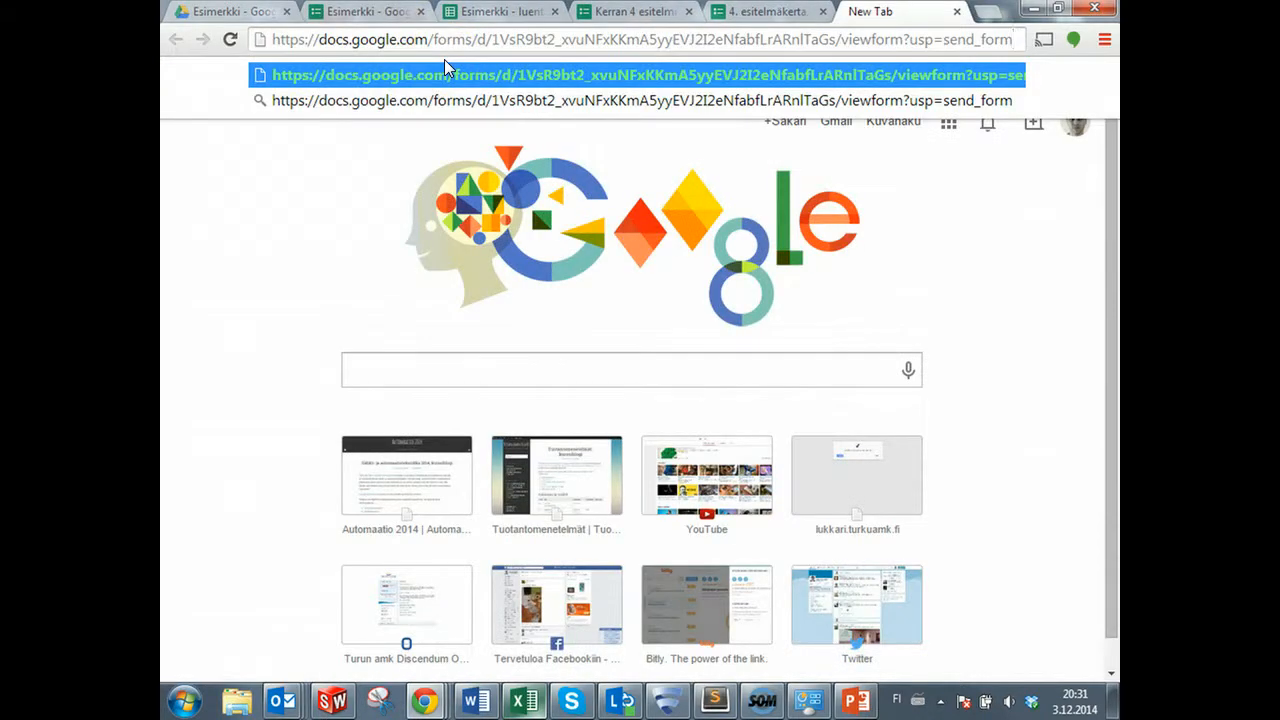
key("Return")
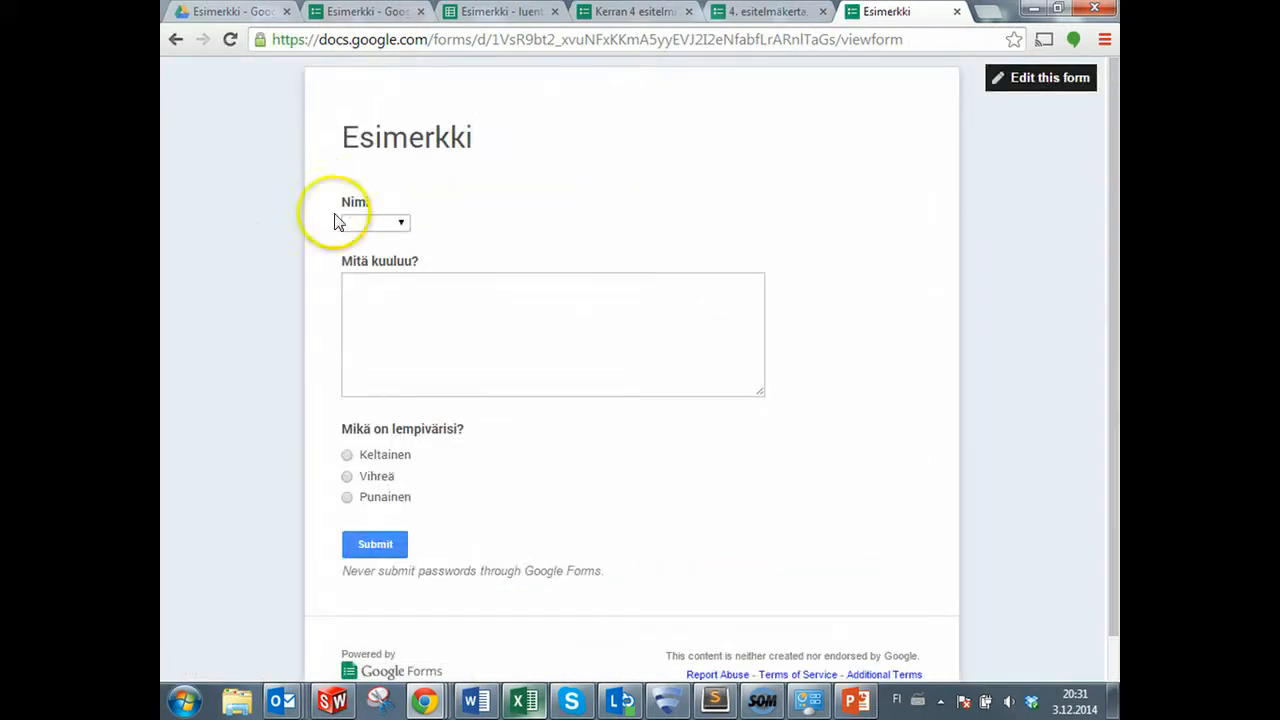
- Submit a response with the second name in the Nimi list, "ihan hyvää" for Mitä kuuluu? and Vihreä as the favourite colour
left_click(397, 222)
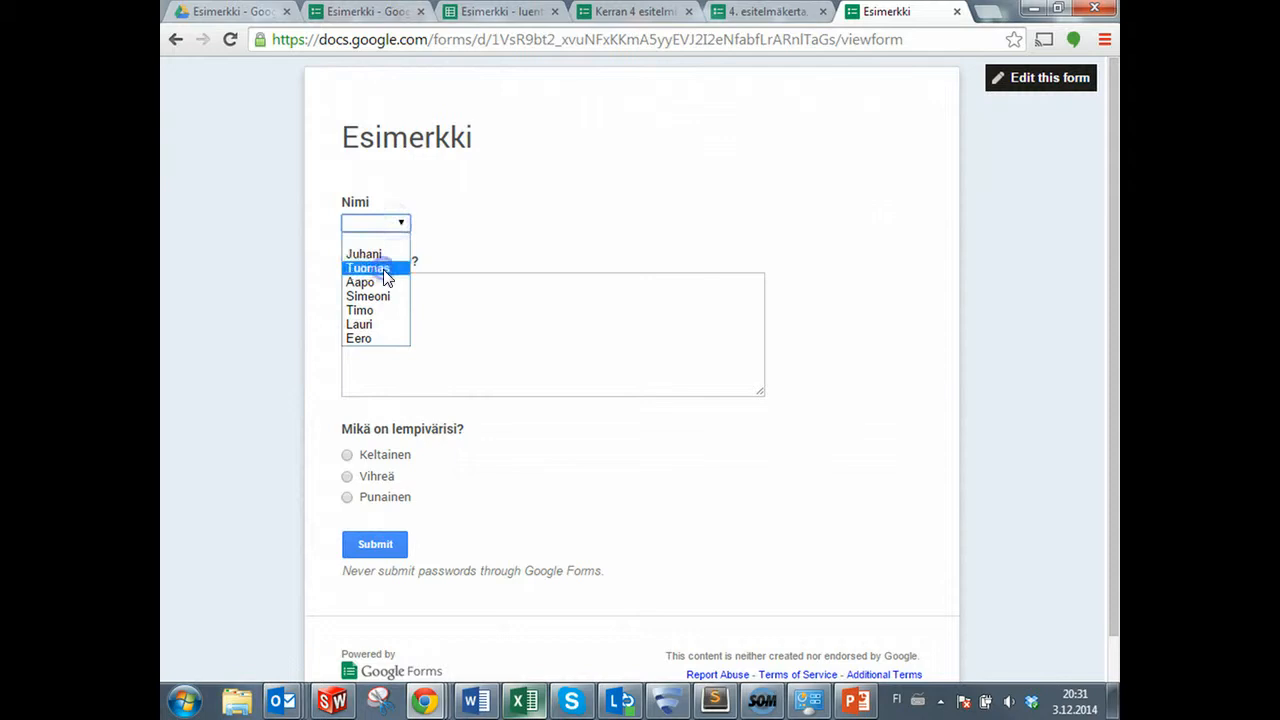
left_click(385, 270)
left_click(401, 297)
type("ihan hyvää")
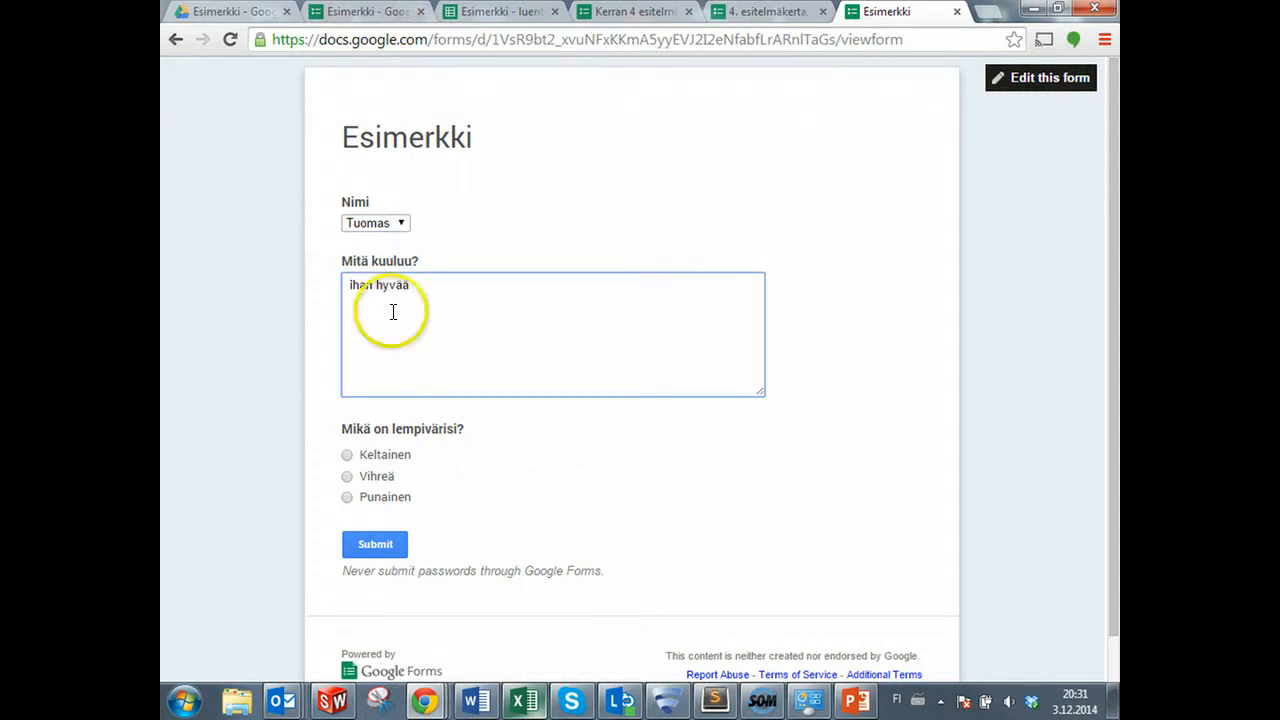
left_click(347, 476)
left_click(362, 550)
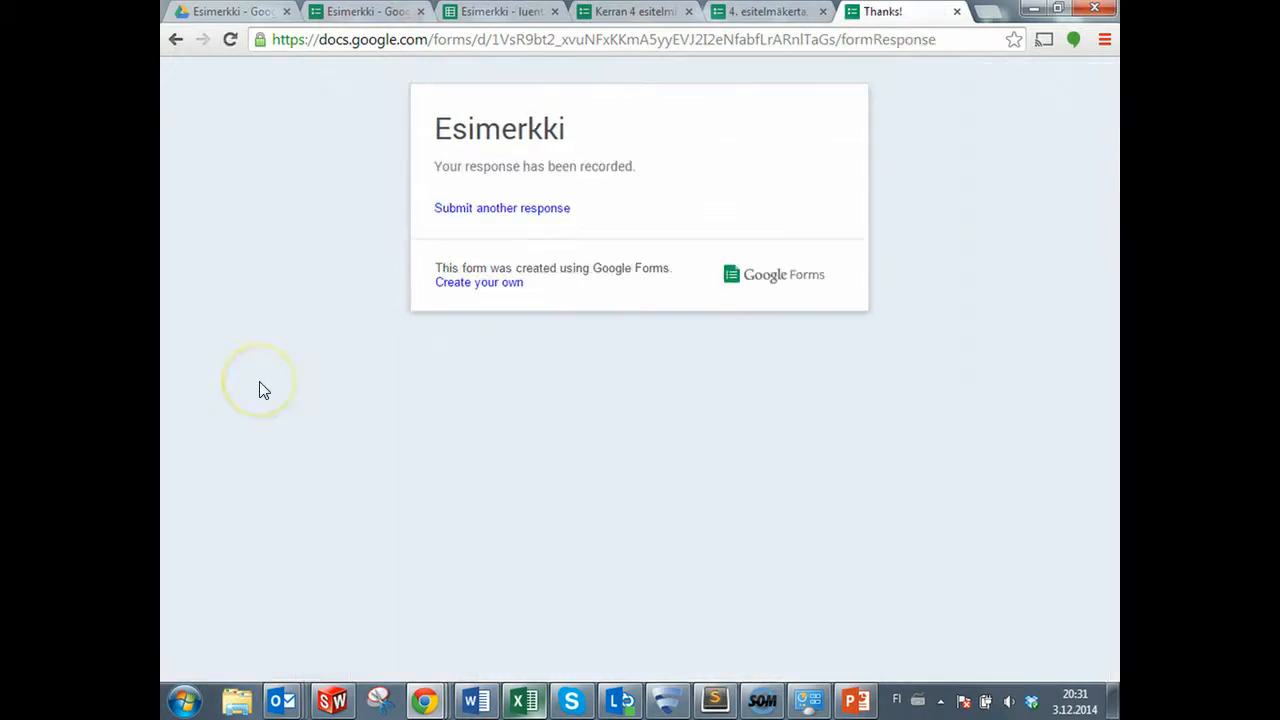
- Go to bit.ly in the current tab and shorten the copied form link
left_click(891, 42)
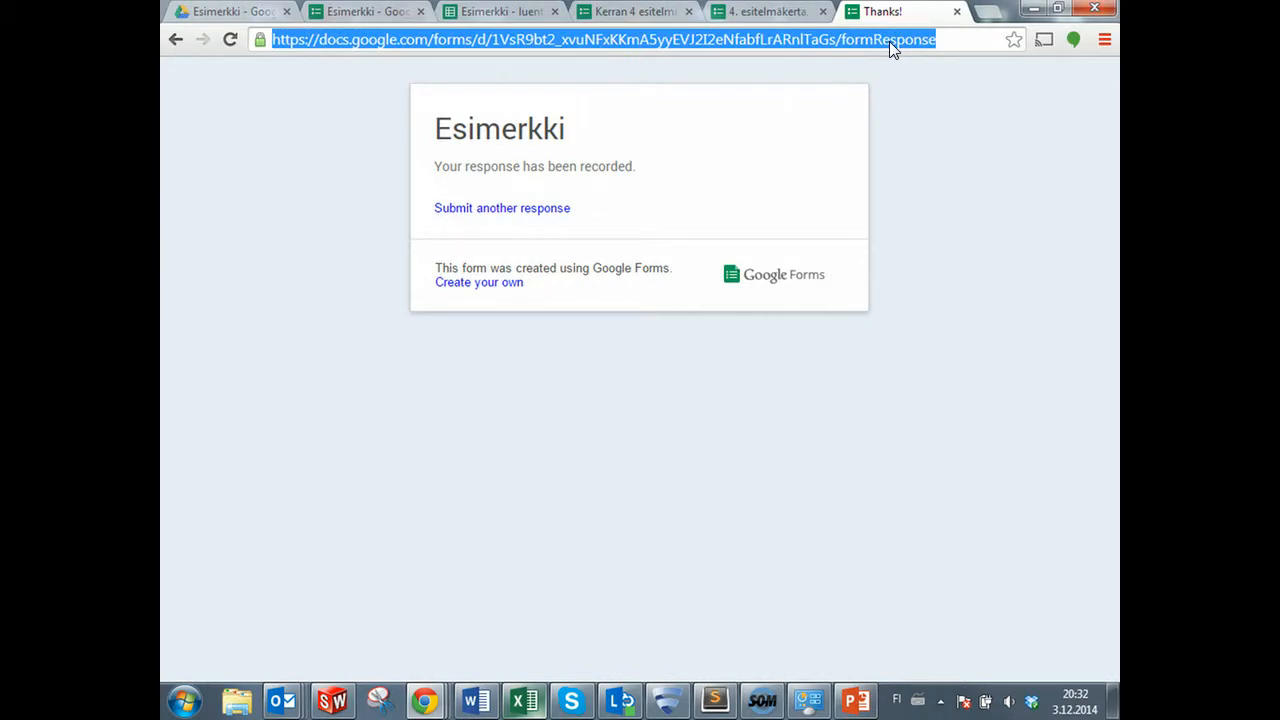
type("bit")
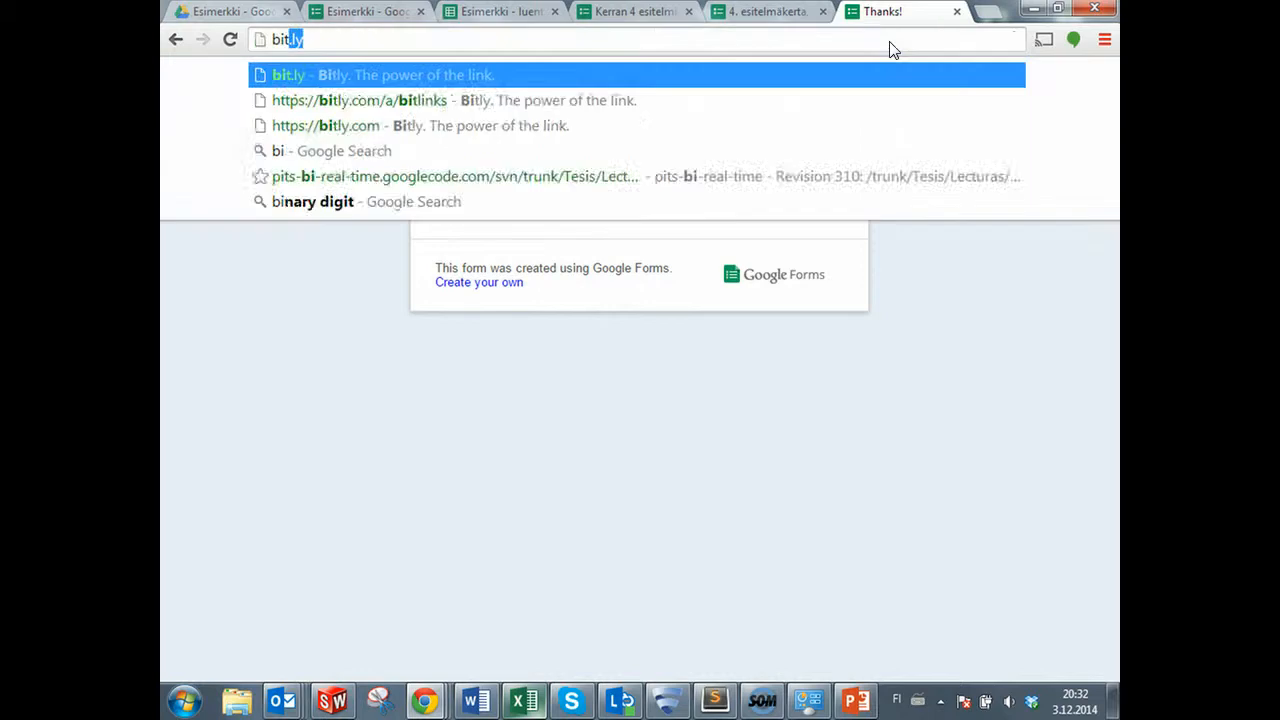
key("Return")
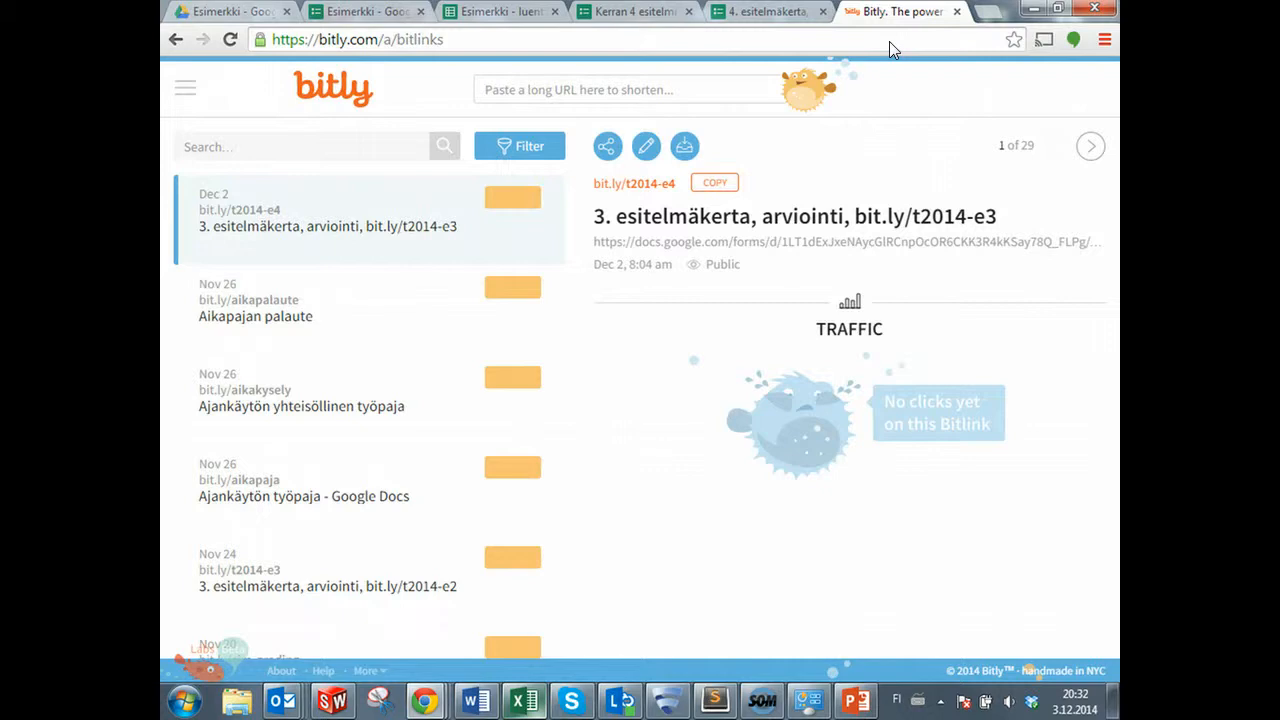
left_click(645, 88)
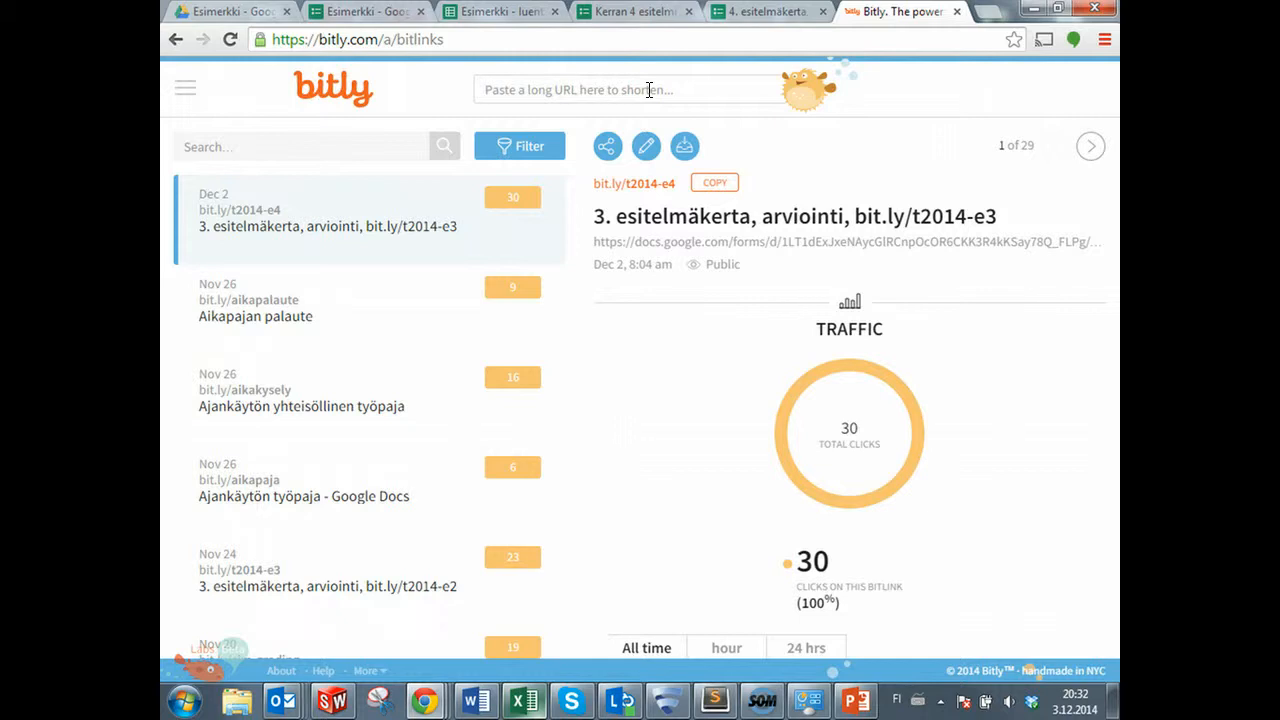
left_click(649, 90)
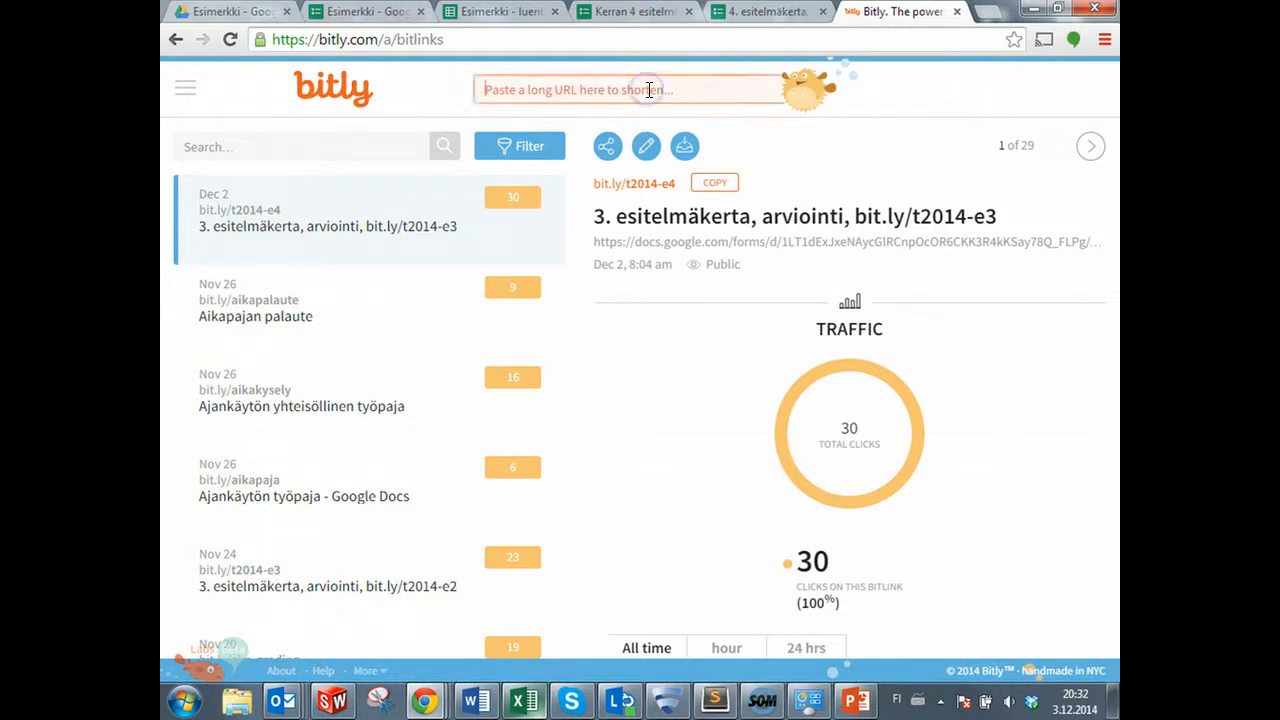
key("ctrl+v")
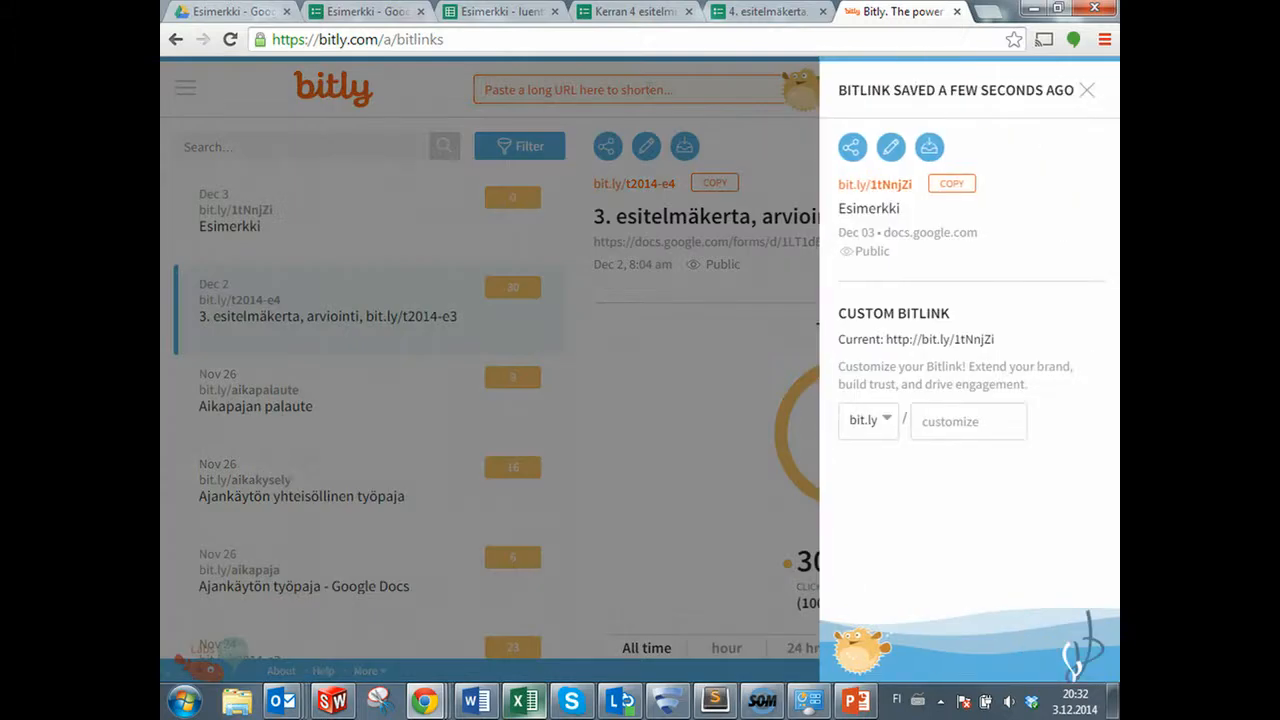
- Customize the new Esimerkki Bitlink as esimerkki2014 and save it
left_click(908, 88)
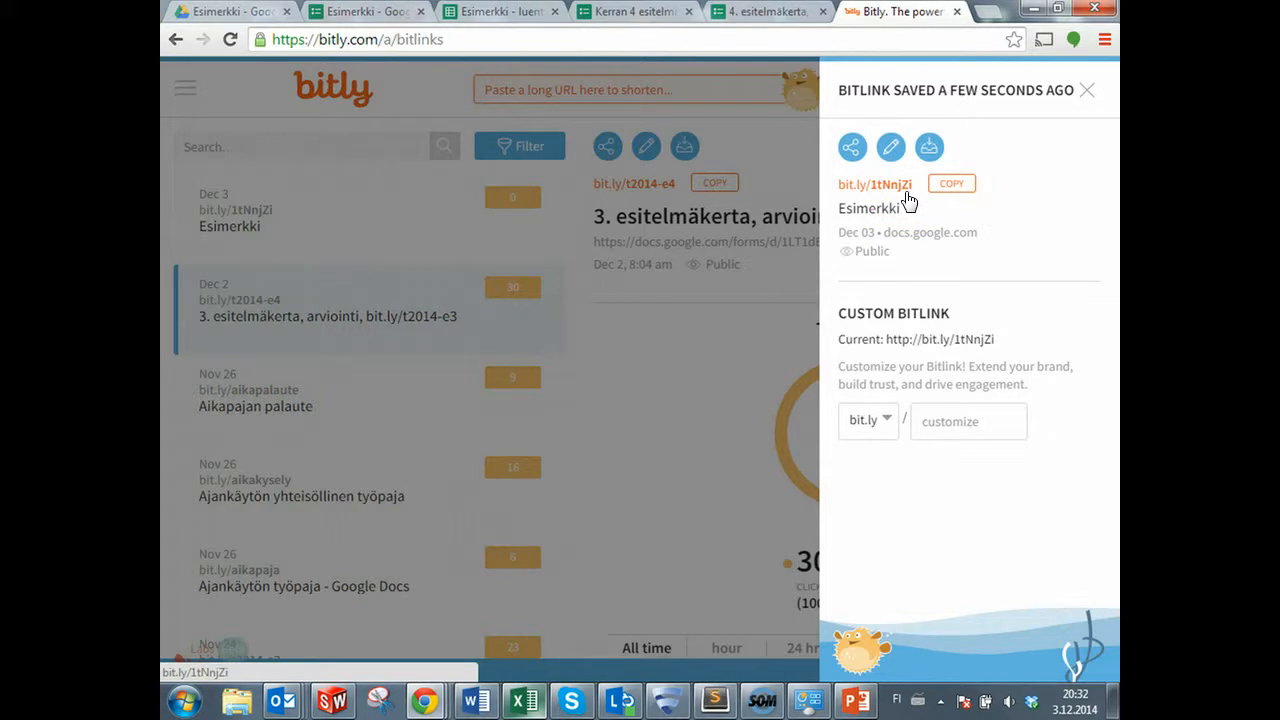
left_click(953, 420)
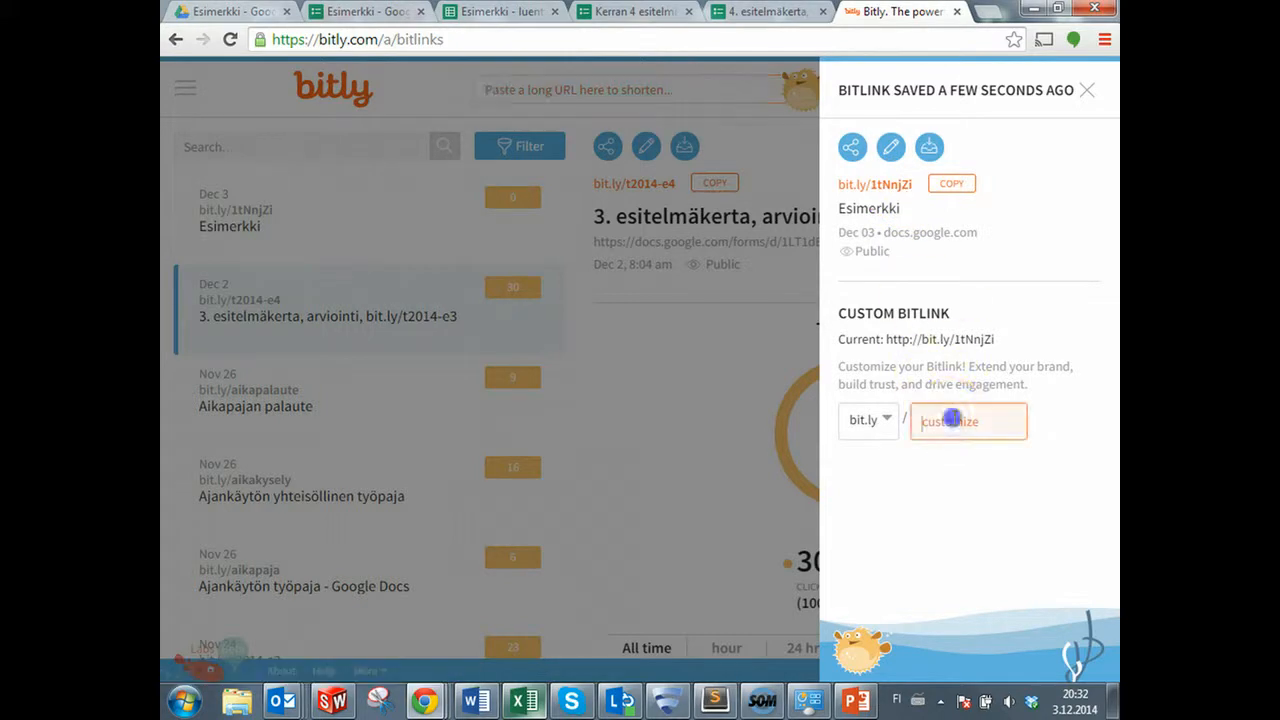
left_click(979, 419)
type("esime")
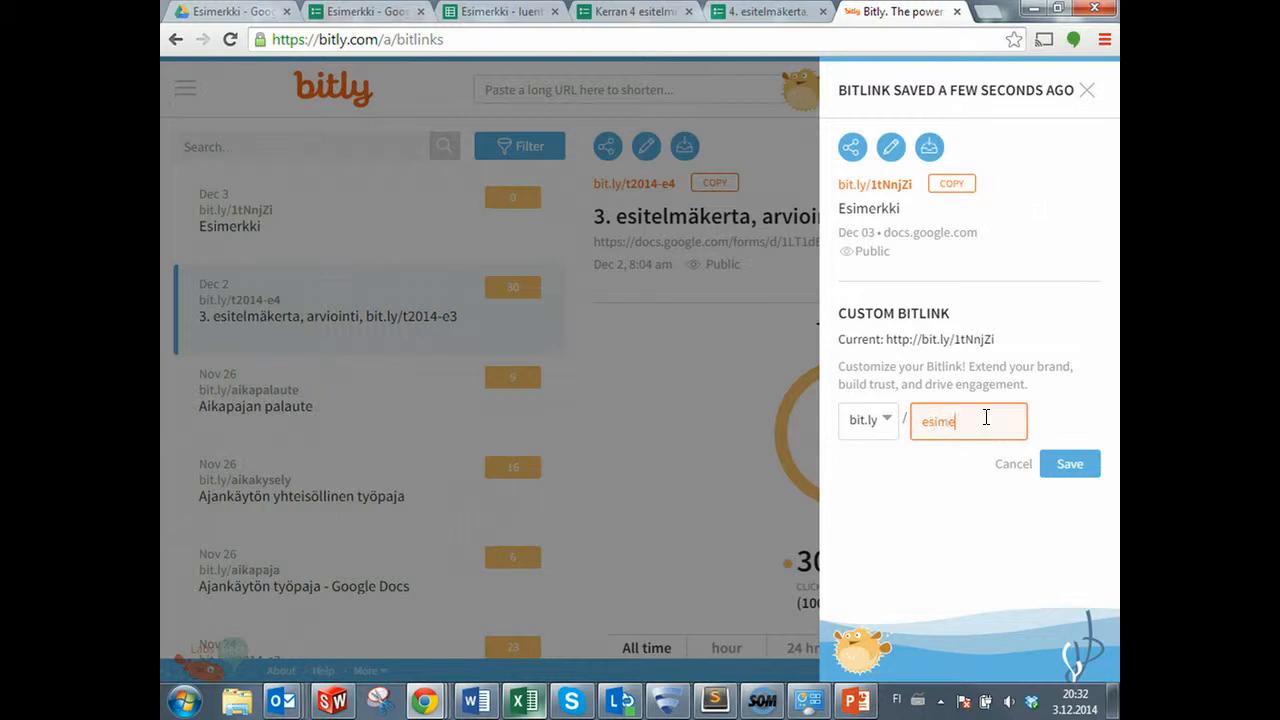
type("rkki2014")
left_click(1072, 466)
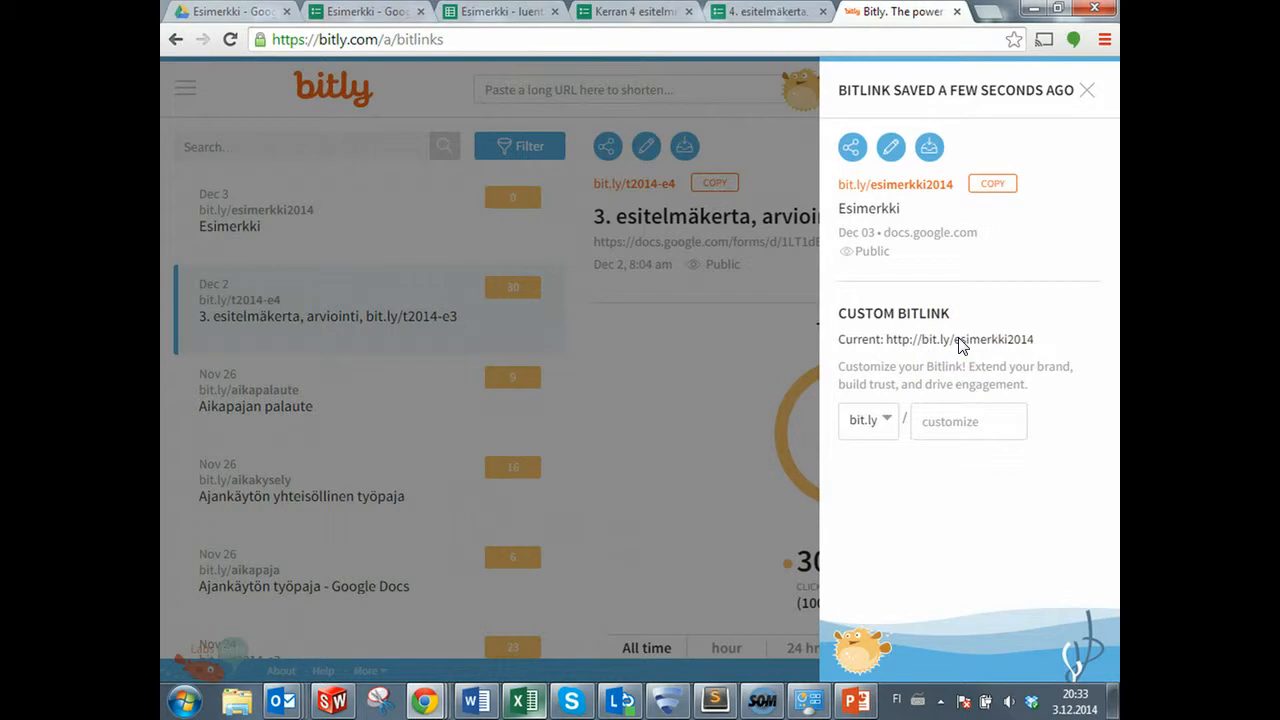
left_click(959, 344)
left_click(985, 182)
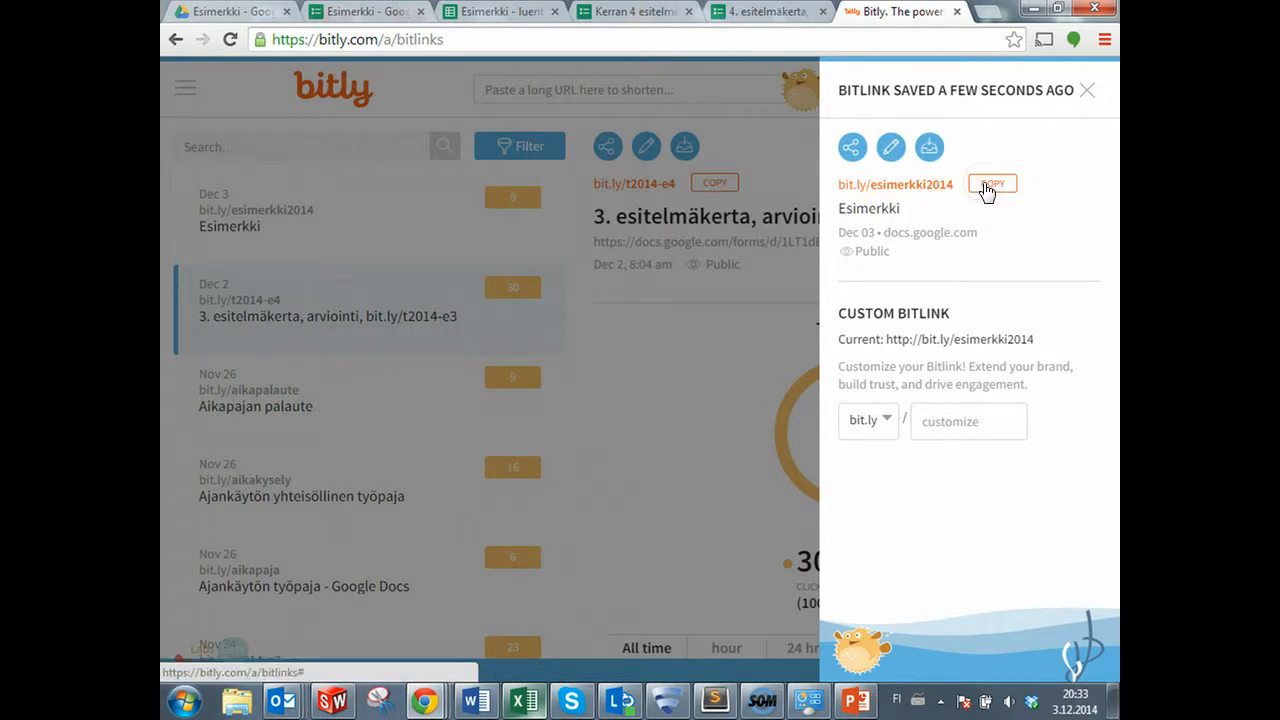
left_click(993, 12)
key("ctrl+v")
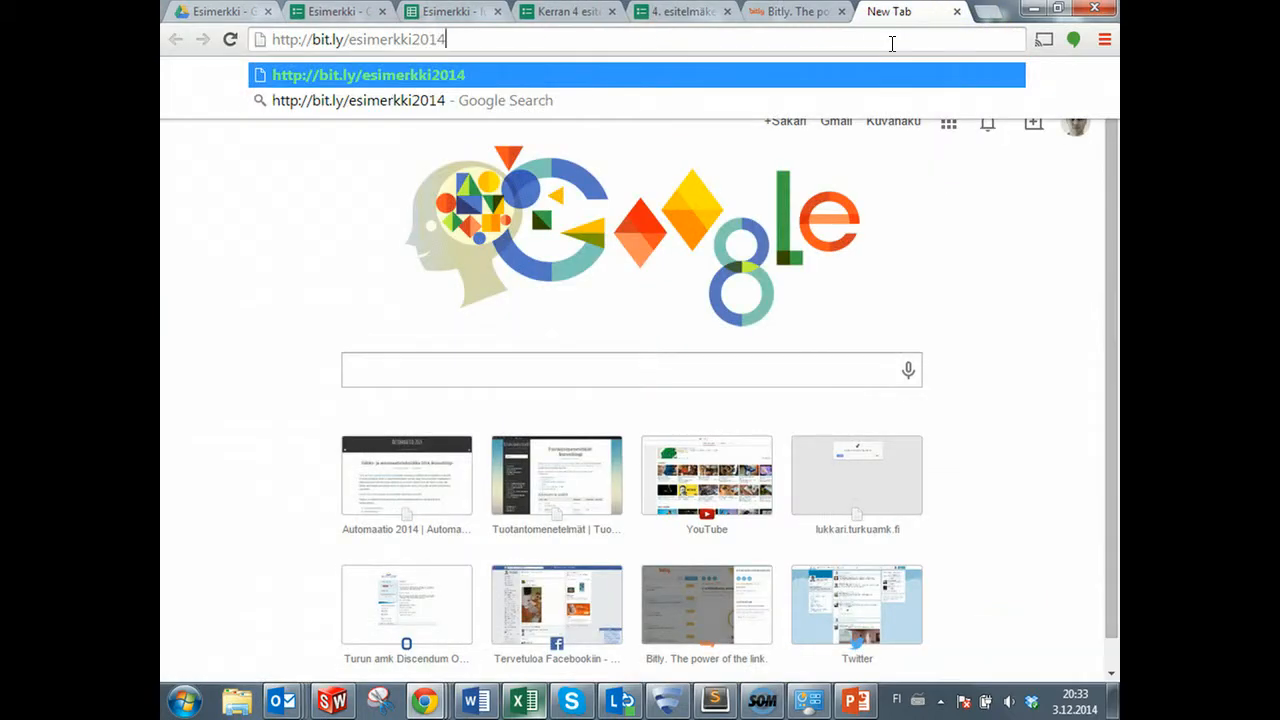
key("Return")
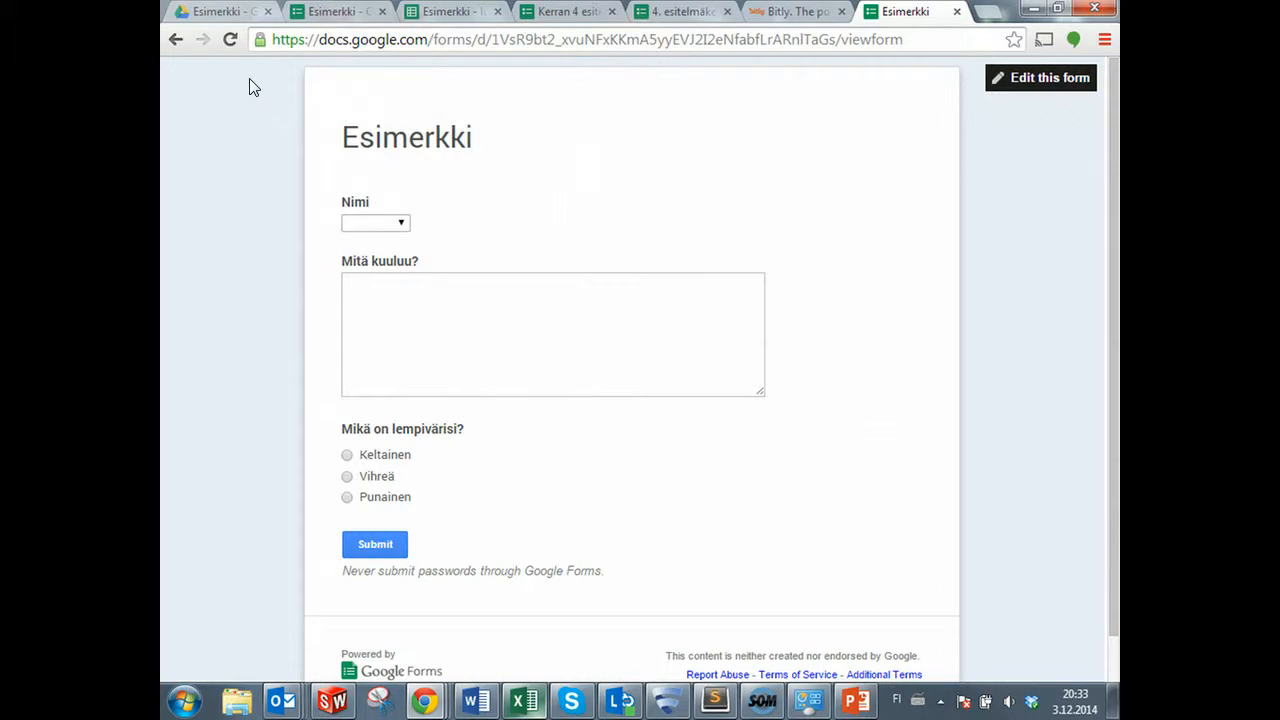
left_click(852, 698)
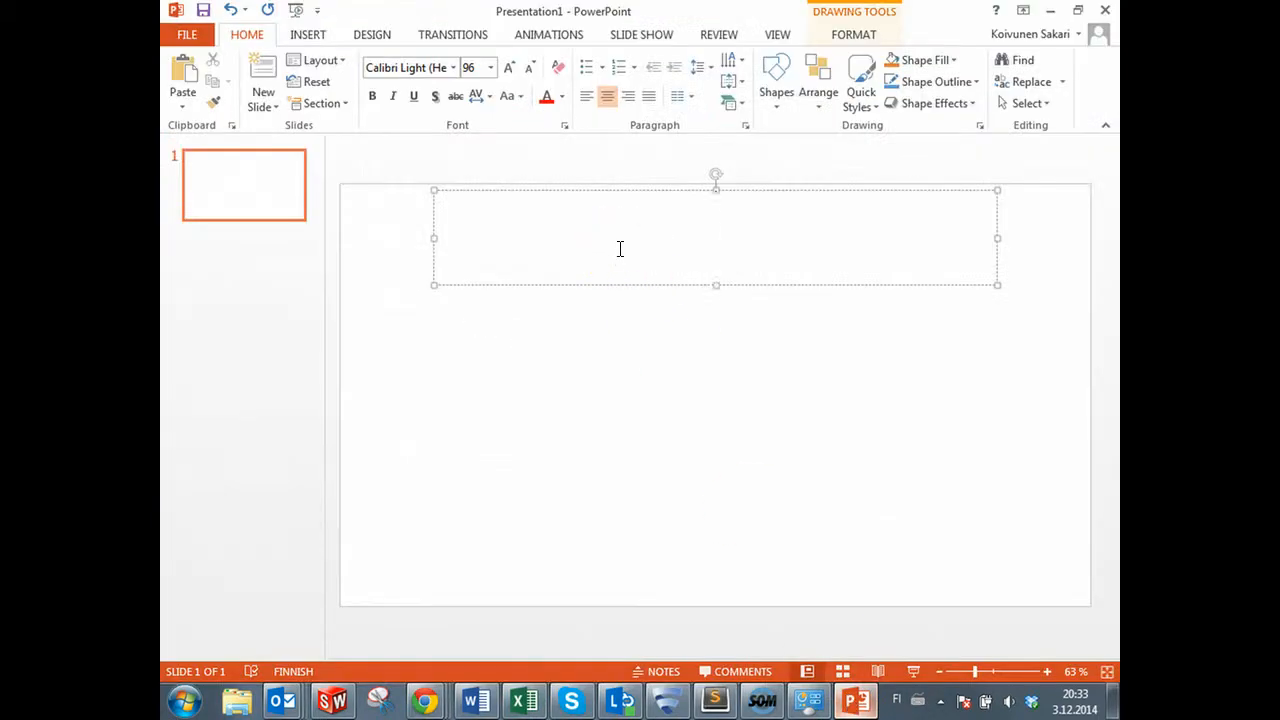
key("ctrl+v")
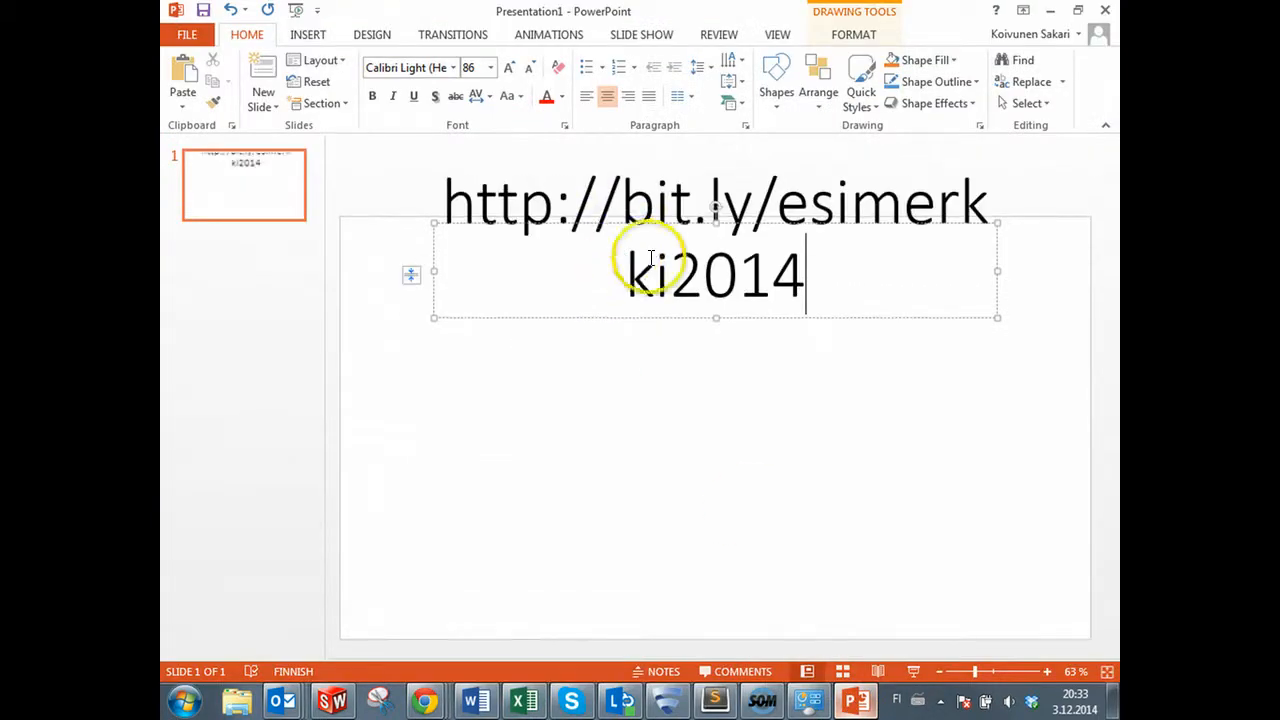
key("ctrl+a")
left_click(529, 68)
left_click(529, 68)
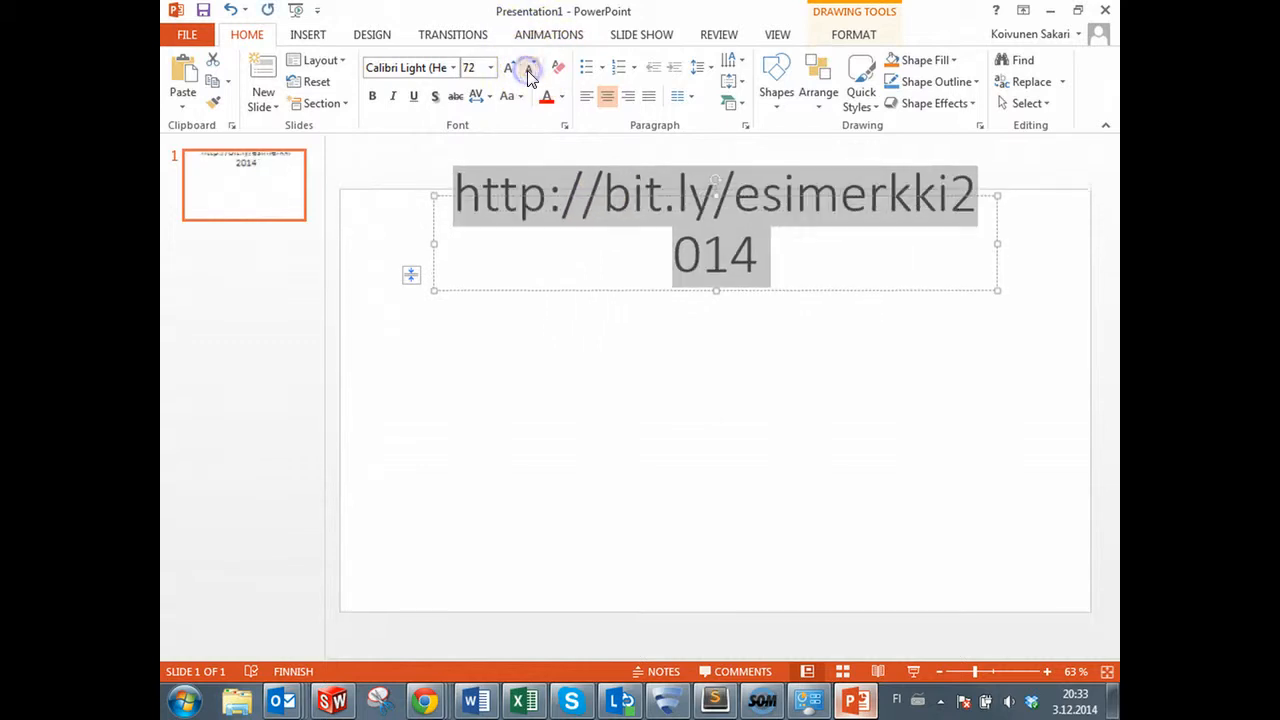
left_click(529, 68)
- Widen the title box on both sides around the link text and deselect it
left_click_drag(434, 243, 366, 243)
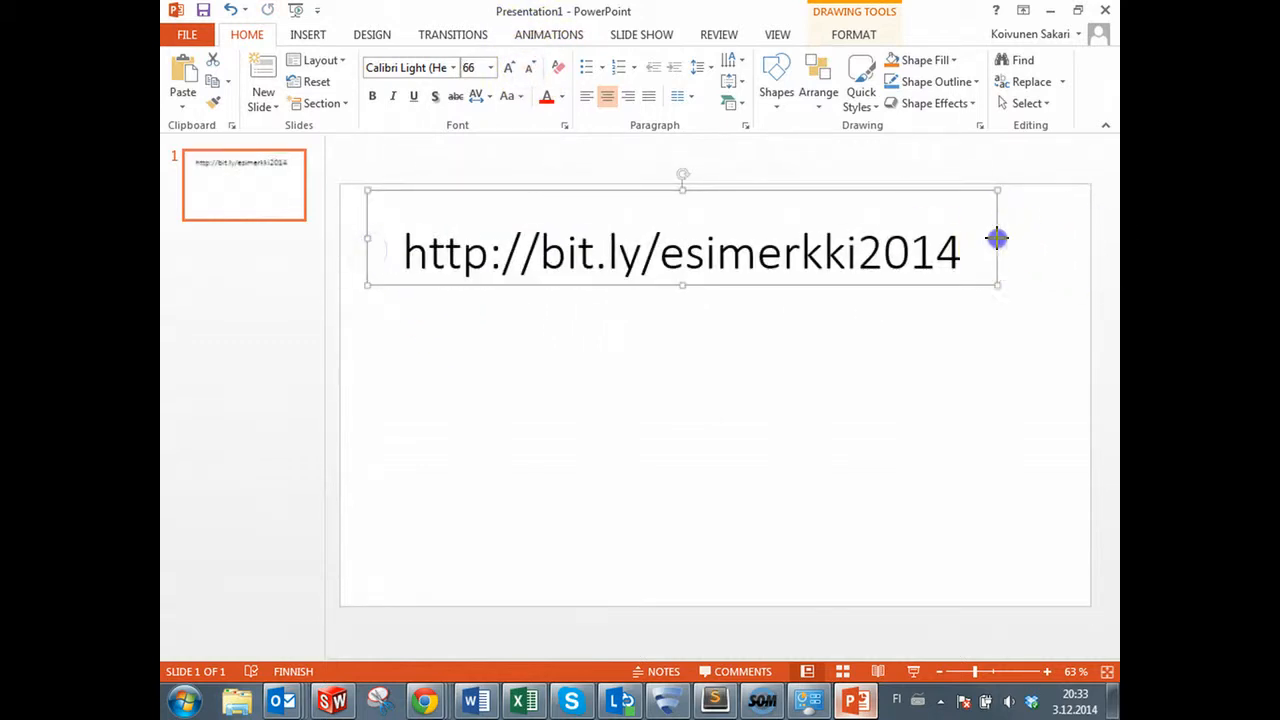
left_click_drag(997, 238, 1046, 231)
left_click(1054, 171)
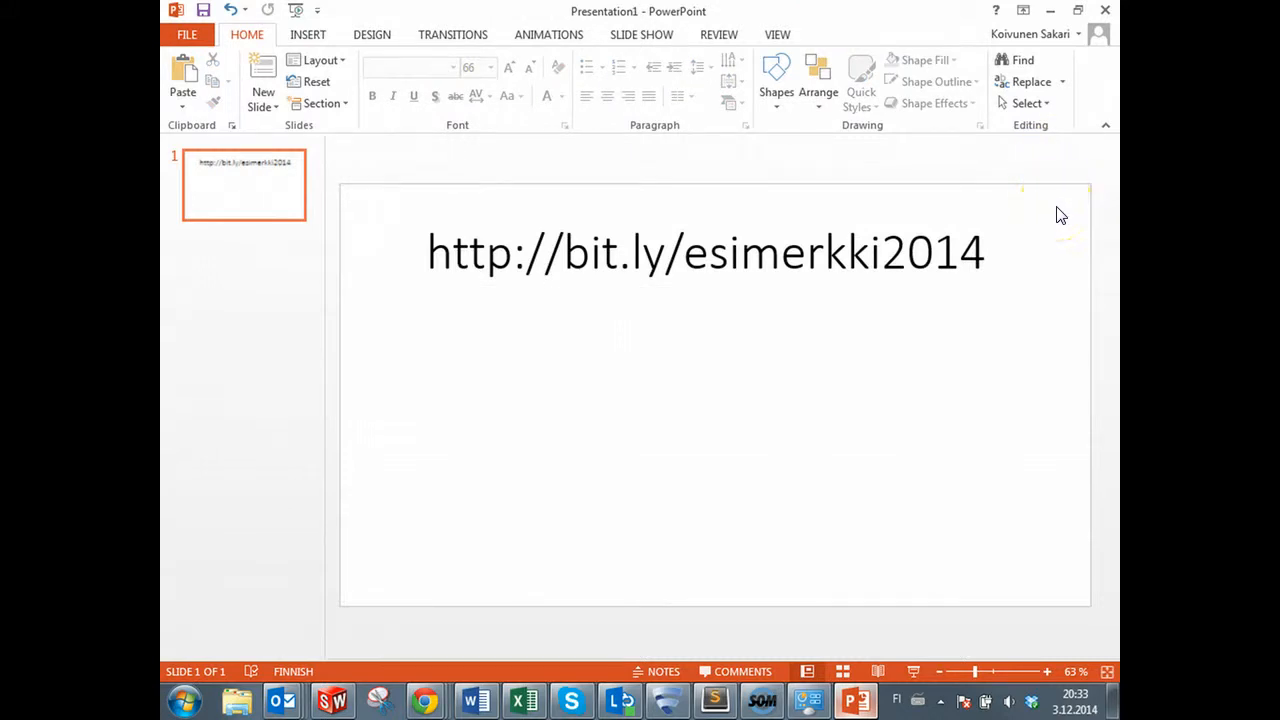
- Switch to the Chrome browser and open the goqr.me QR Code Generator in place of the Esimerkki form
key("alt+Tab")
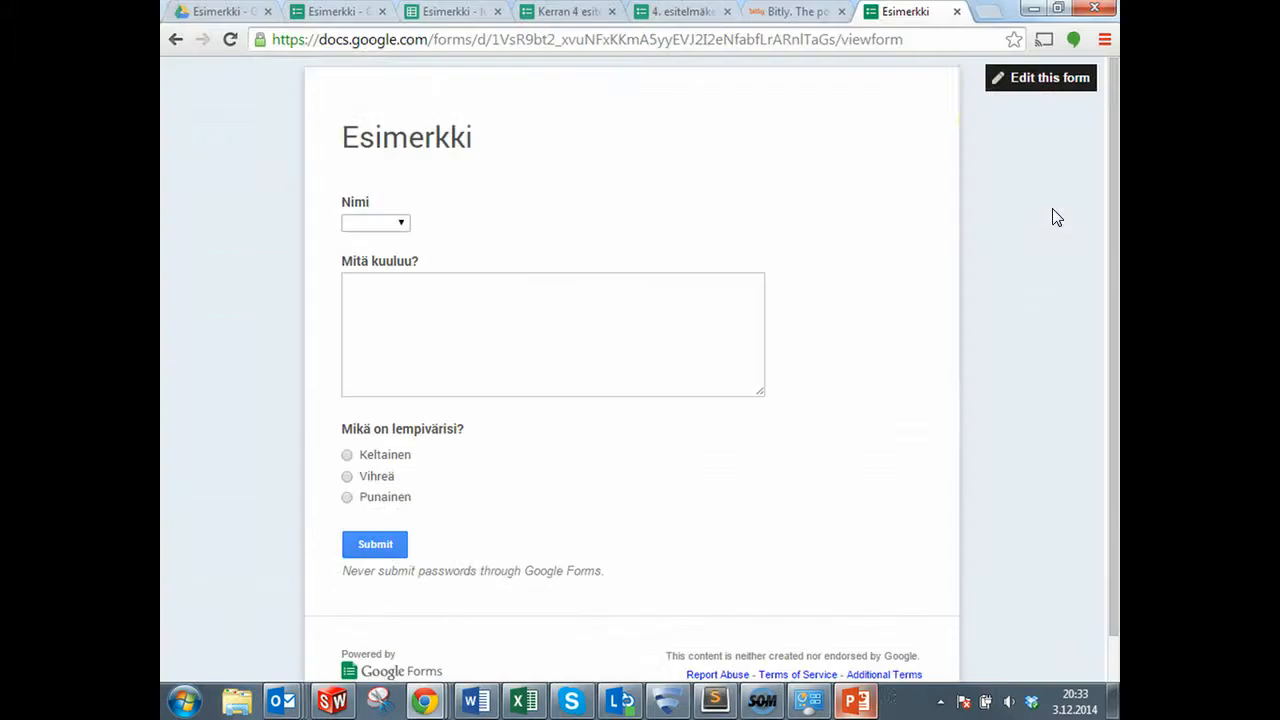
left_click(817, 41)
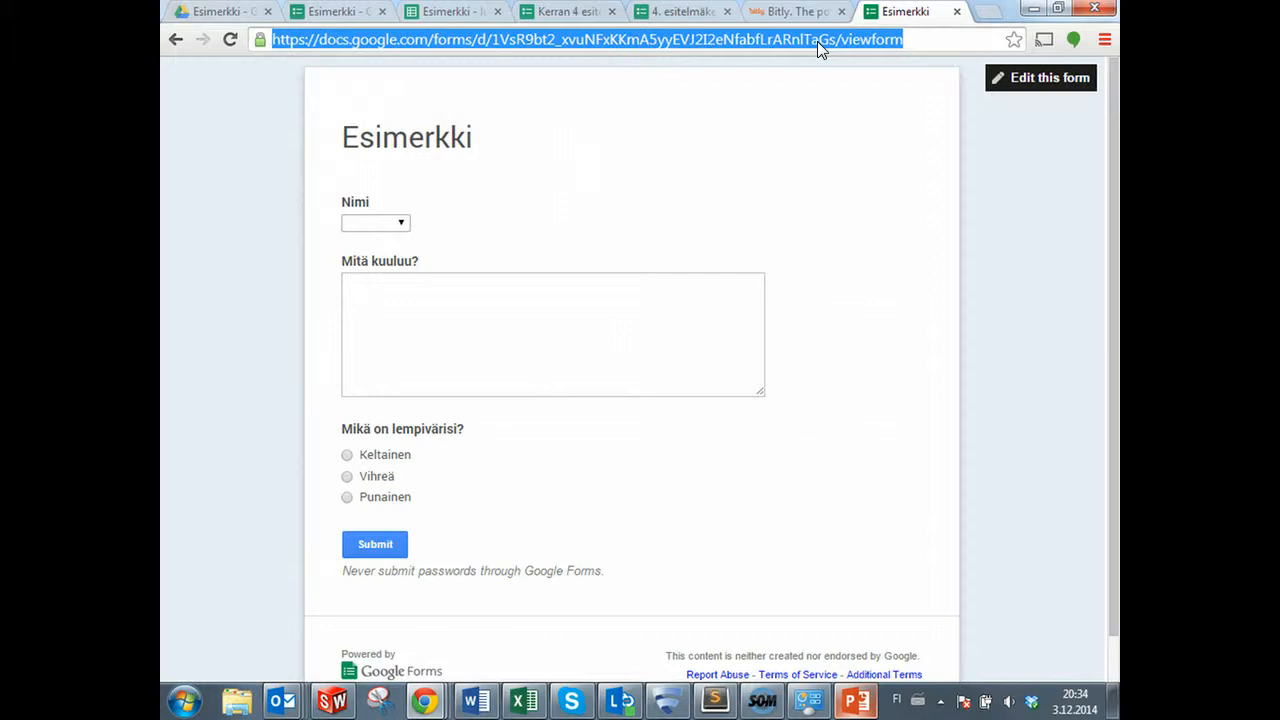
type("goq")
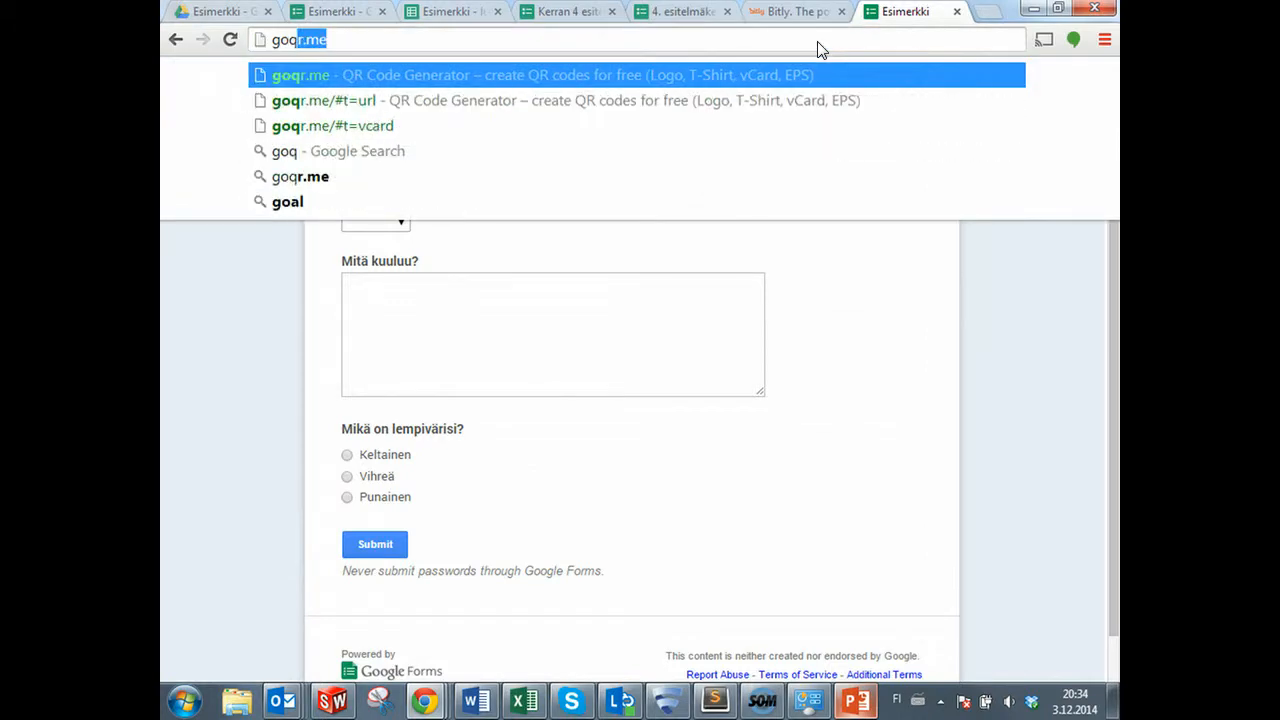
key("Return")
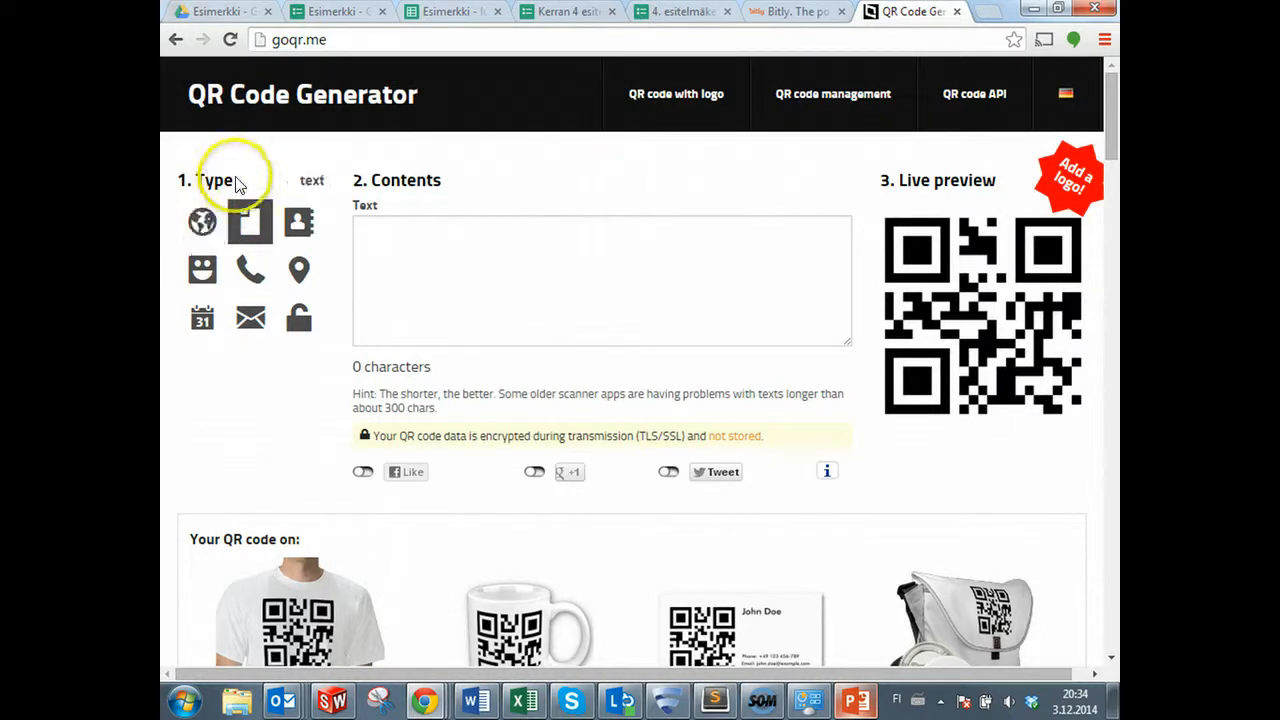
left_click(203, 223)
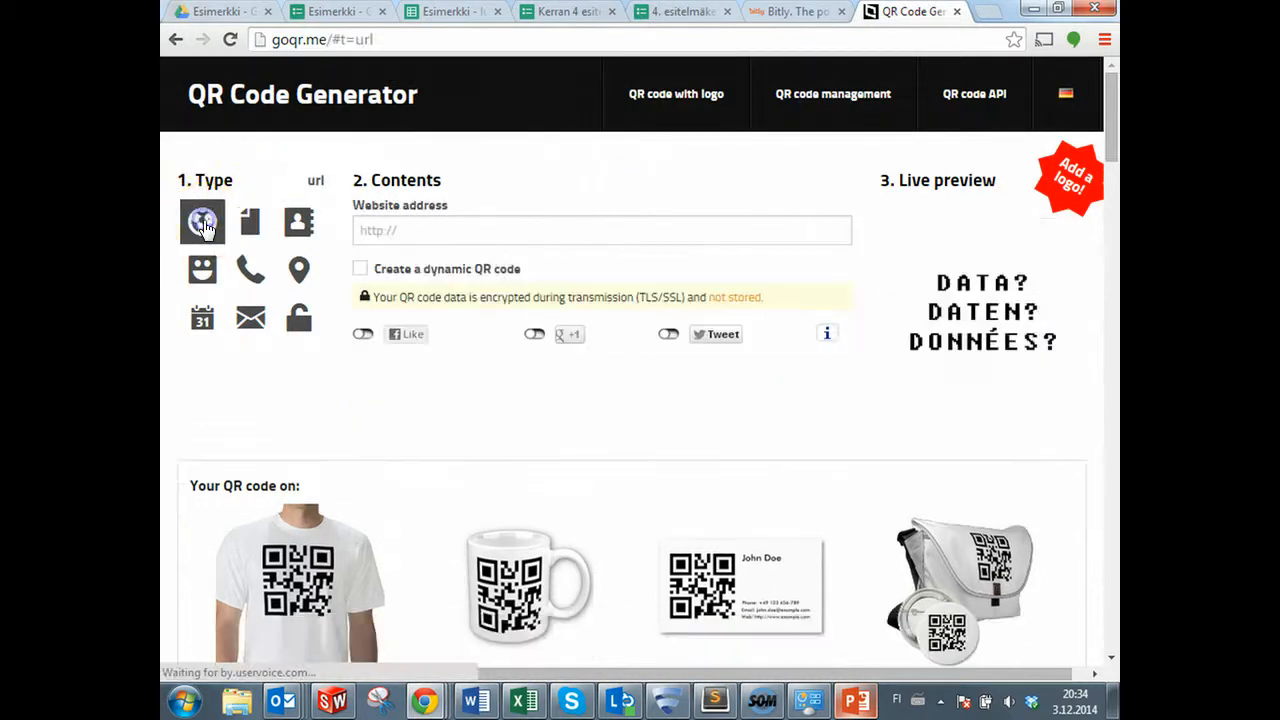
left_click(394, 233)
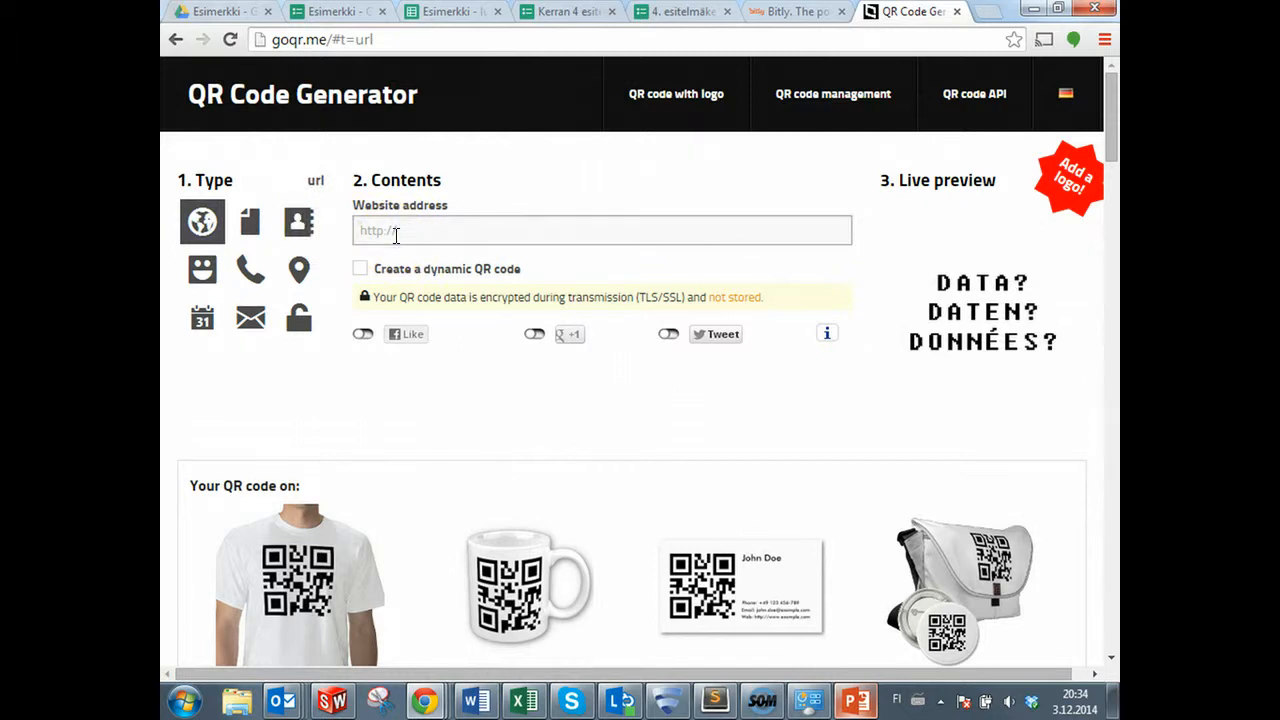
type("ht")
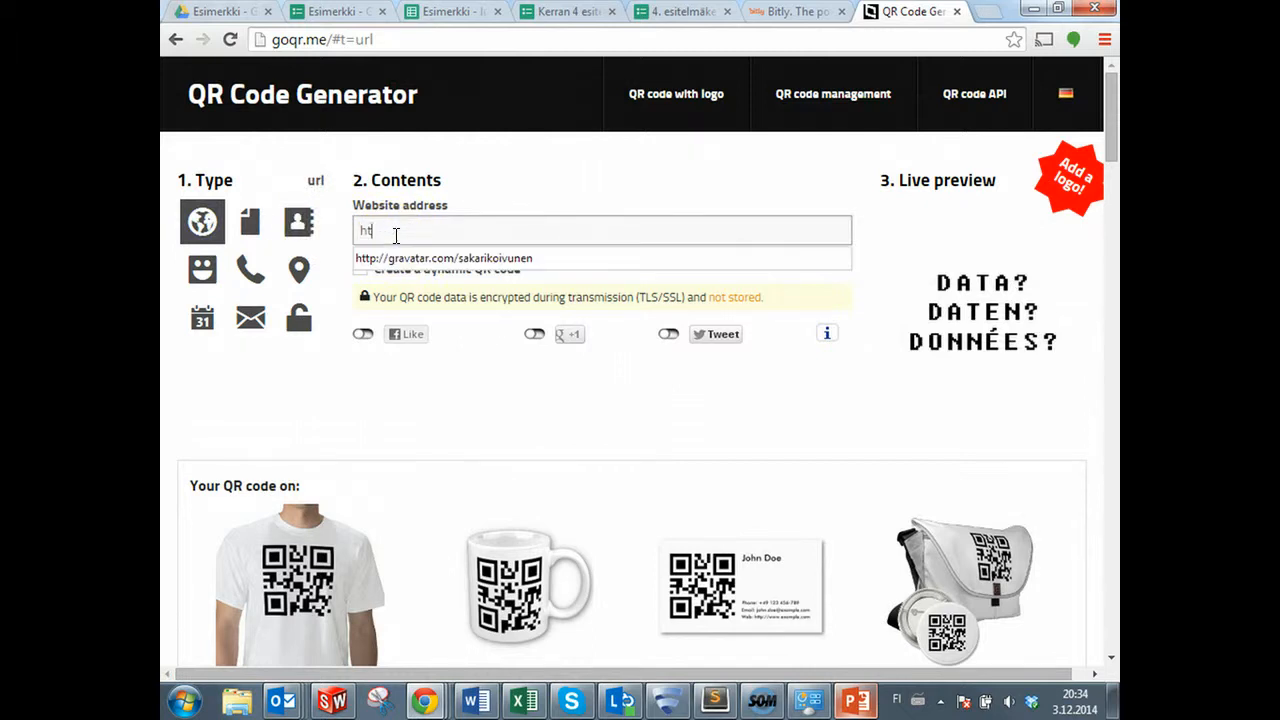
type("tp://")
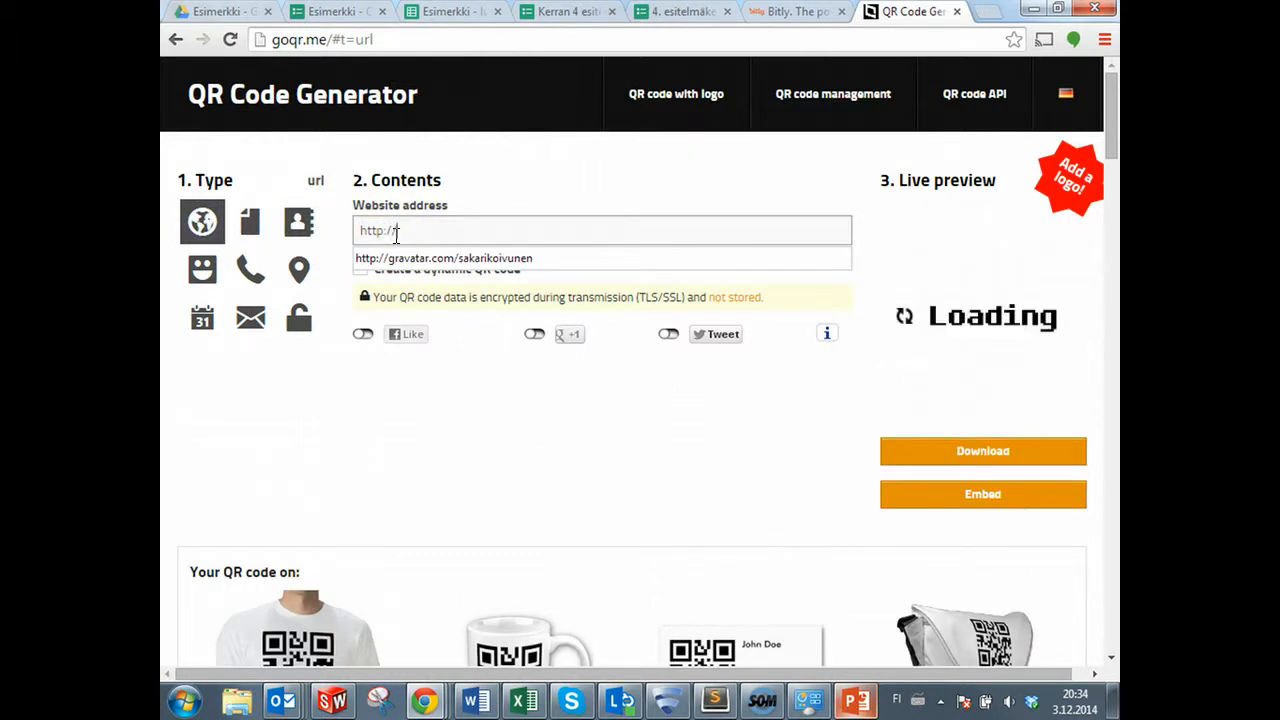
key("ctrl+v")
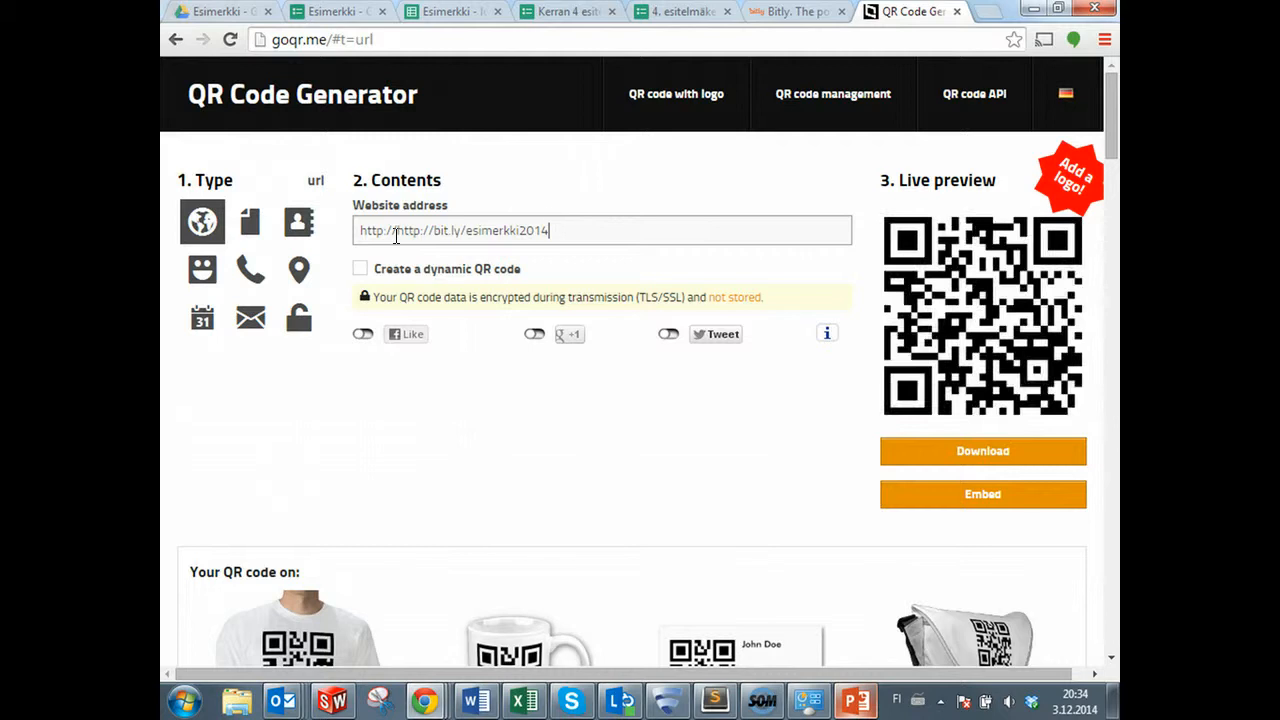
key("Delete")
key("Delete")
key("Delete")
key("Delete")
key("Delete")
key("Delete")
key("Delete")
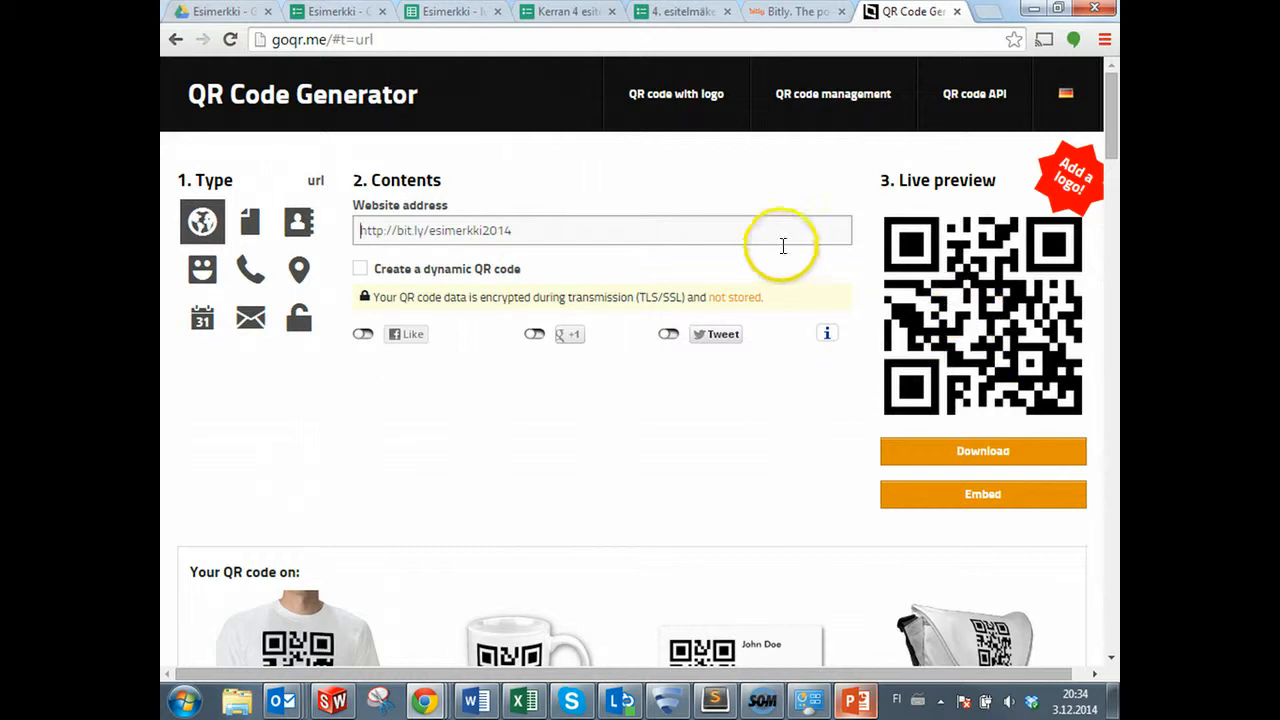
- Copy the generated QR code image, switch to PowerPoint and paste it onto the slide with the short link
right_click(986, 288)
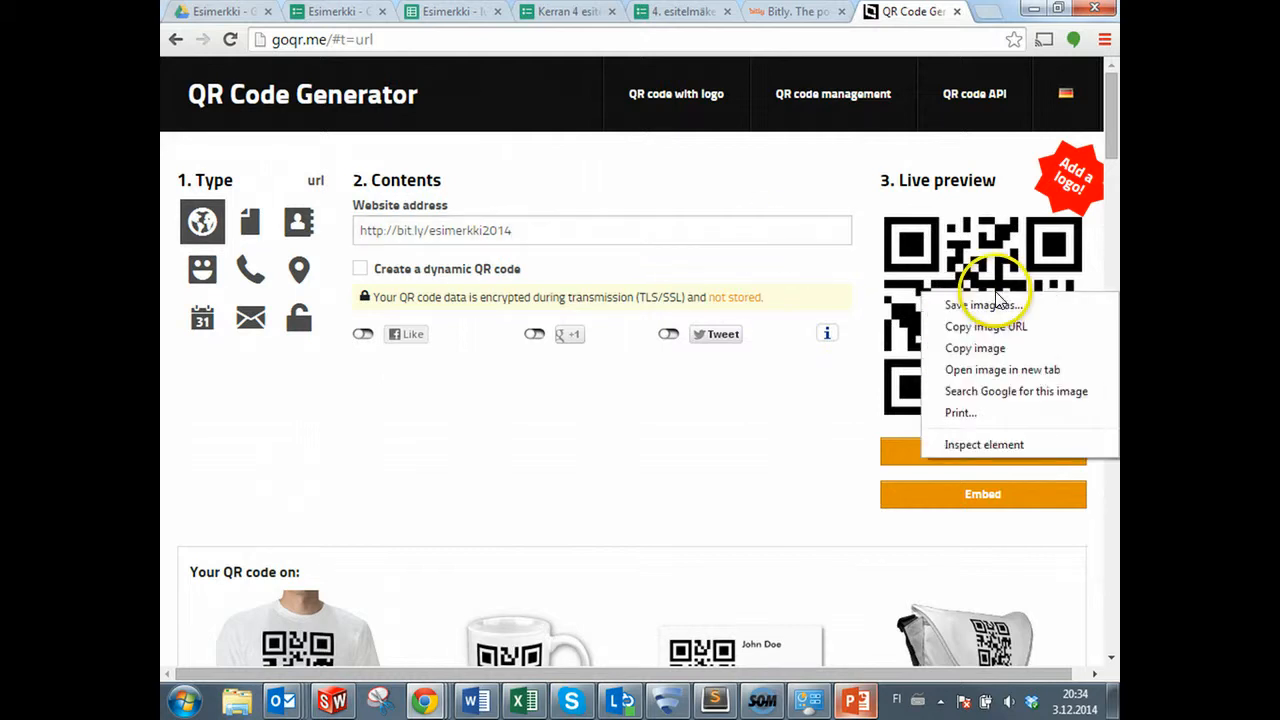
left_click(1007, 346)
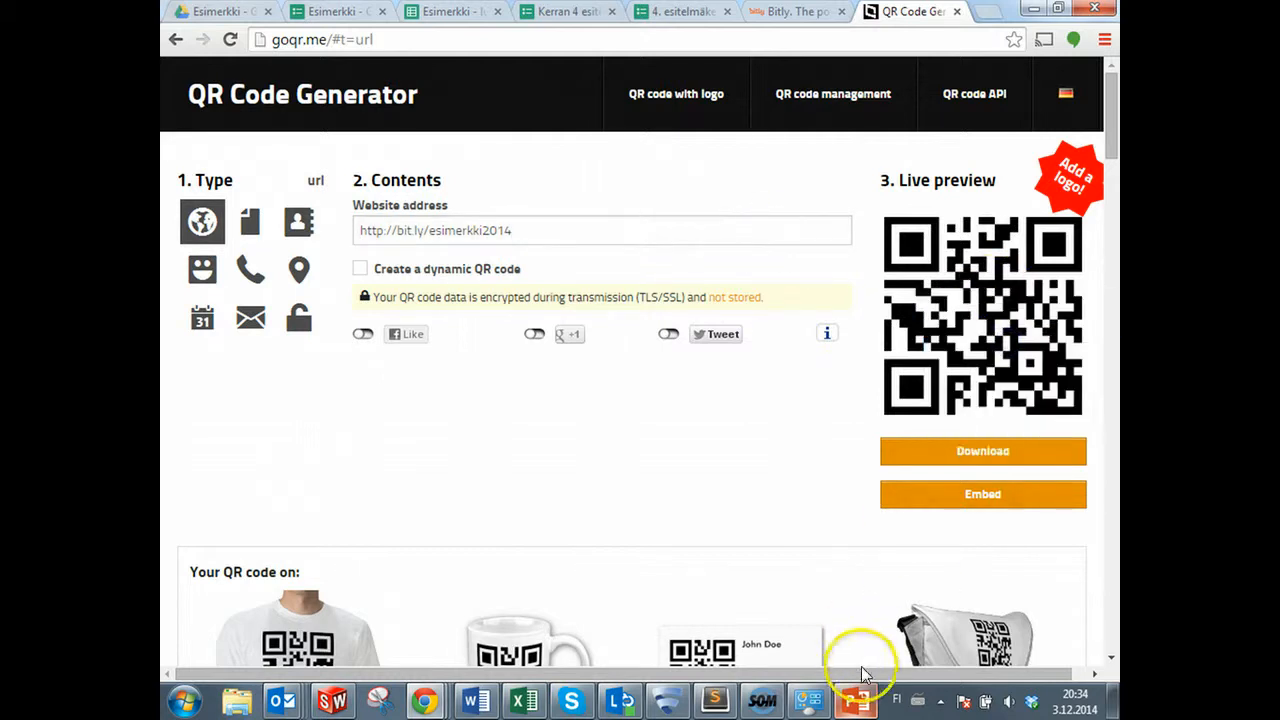
left_click(858, 700)
left_click(384, 448)
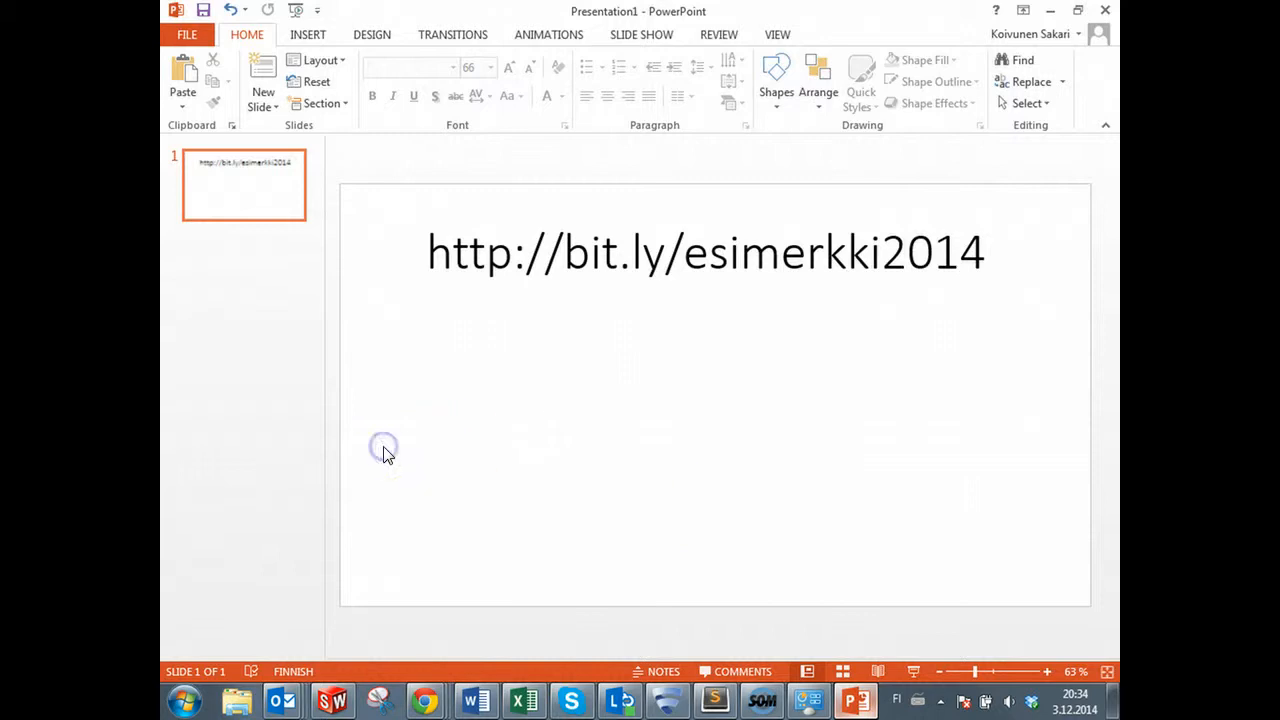
key("ctrl+v")
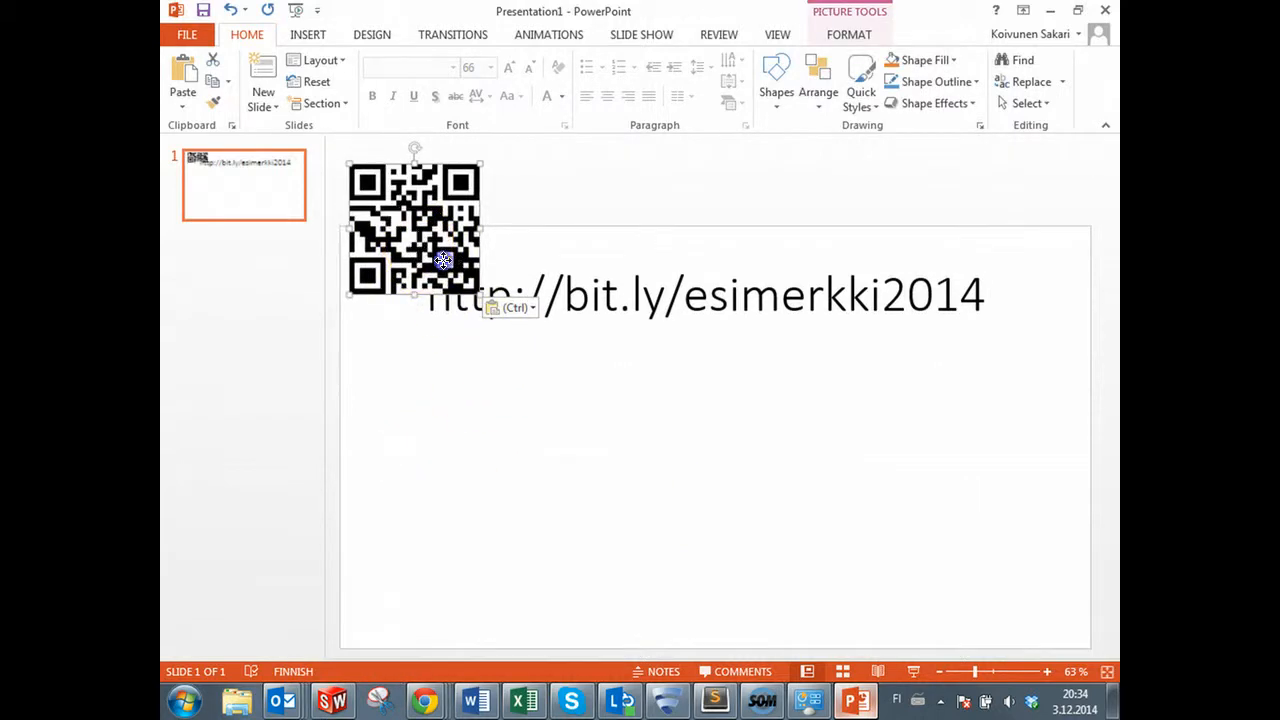
- Place the QR code under the link, enlarge it to fill the slide's lower part, and deselect it
left_click_drag(448, 256, 633, 378)
left_click_drag(686, 415, 866, 537)
left_click(520, 430)
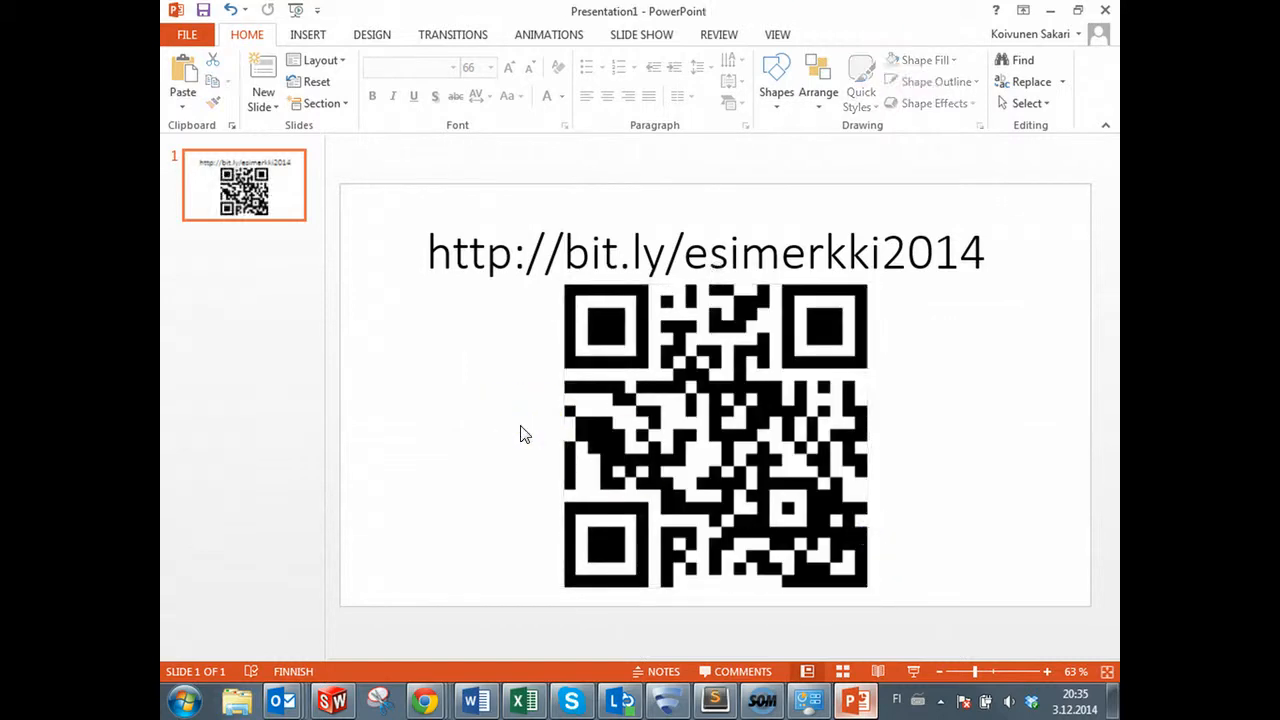
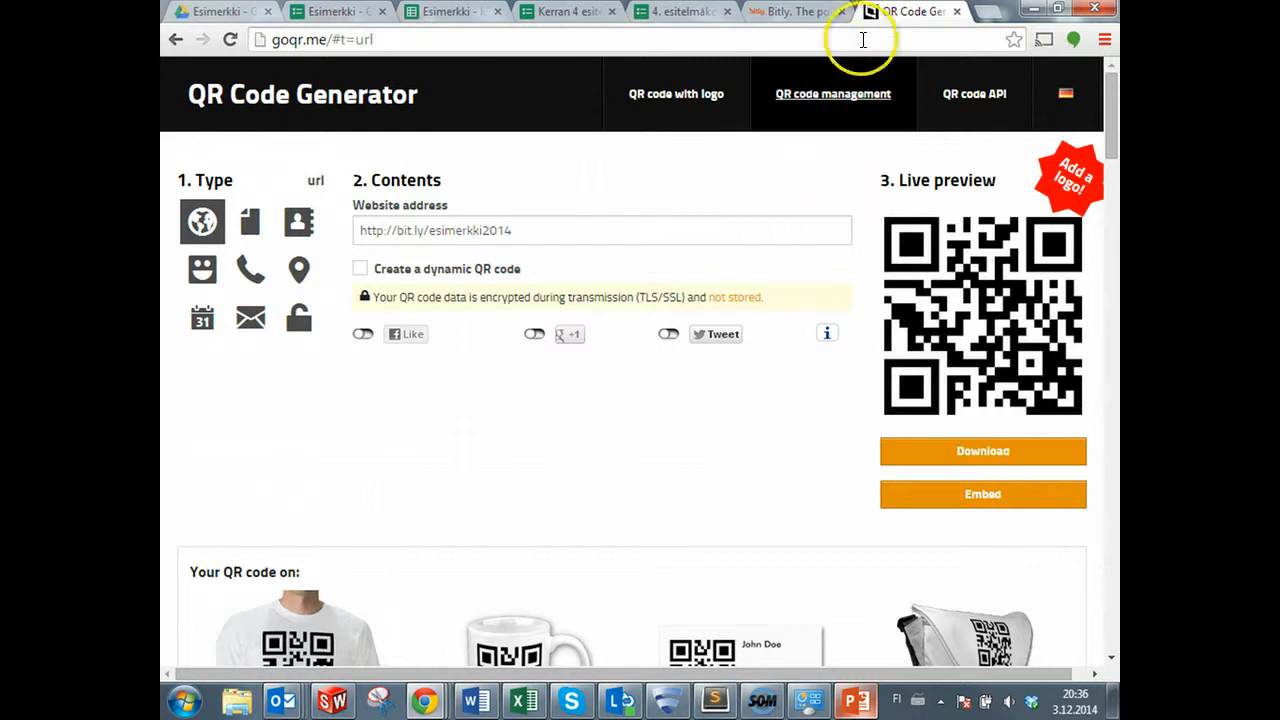
- In Chrome, close the QR Code Generator page and review the 4. esitelmäkerta response summary, including comments on topics 14 and 16 and Loppukurssin aikataulu
left_click(953, 12)
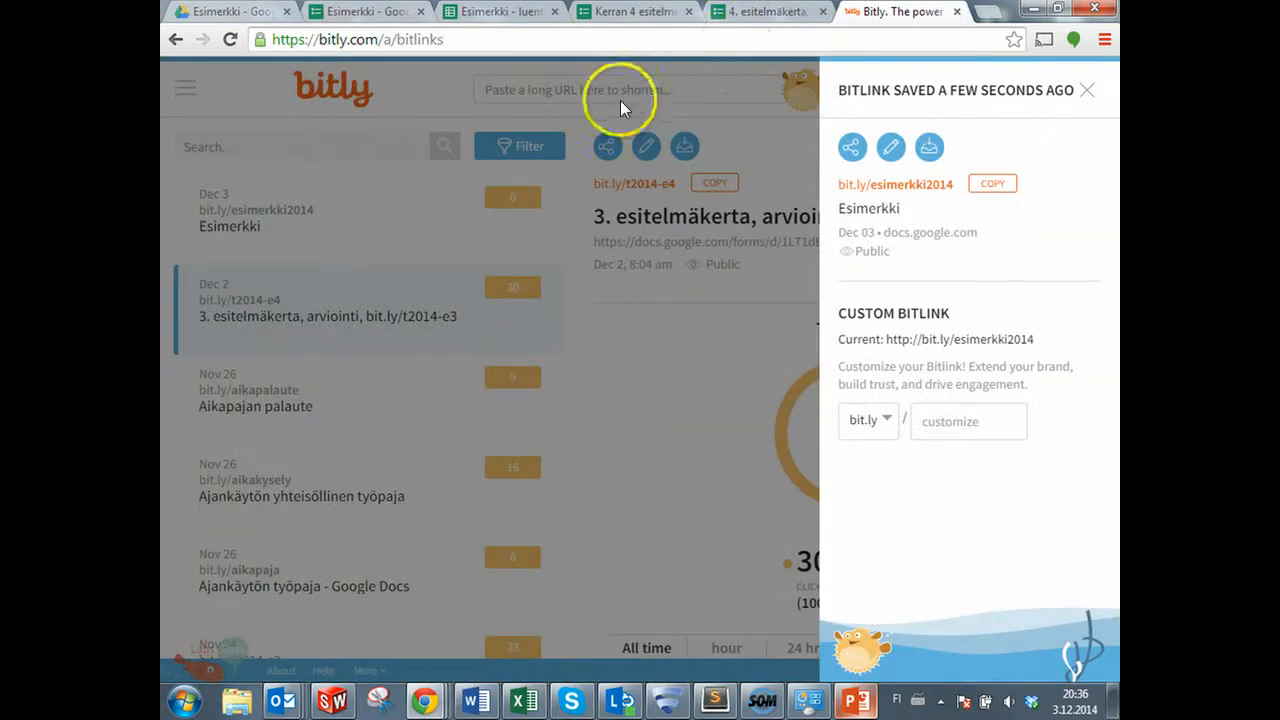
left_click(735, 24)
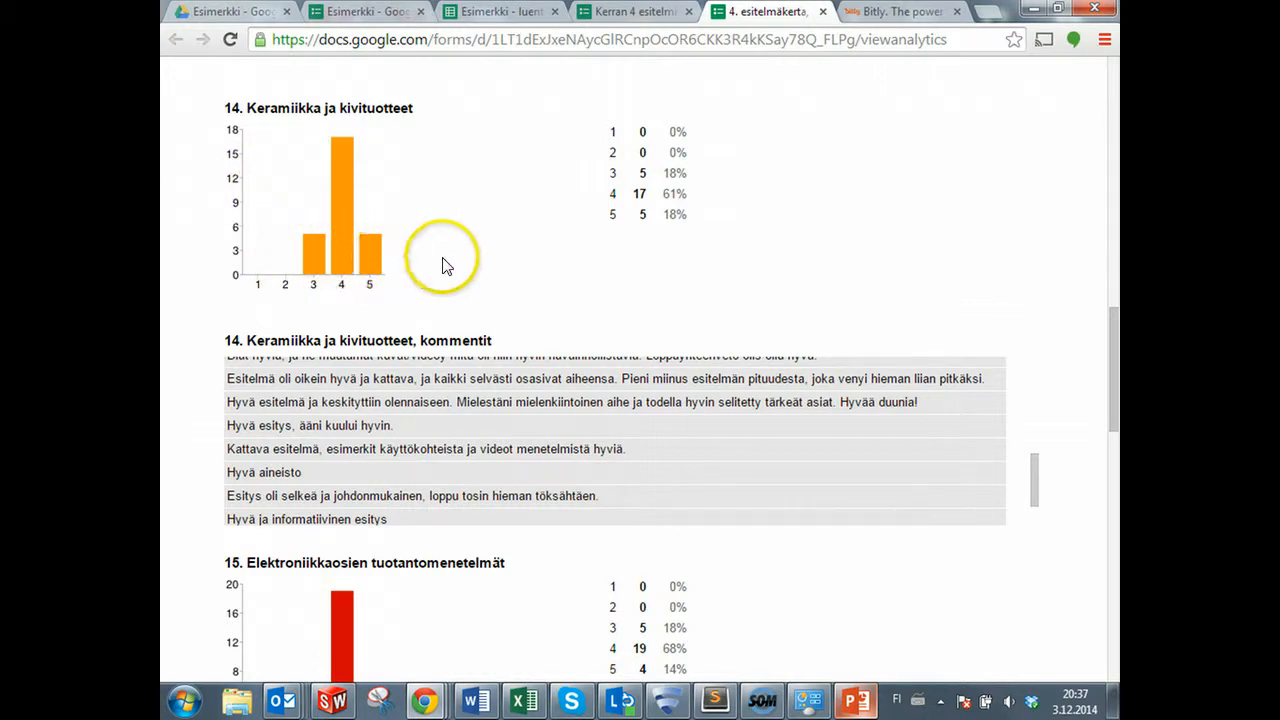
left_click(437, 425)
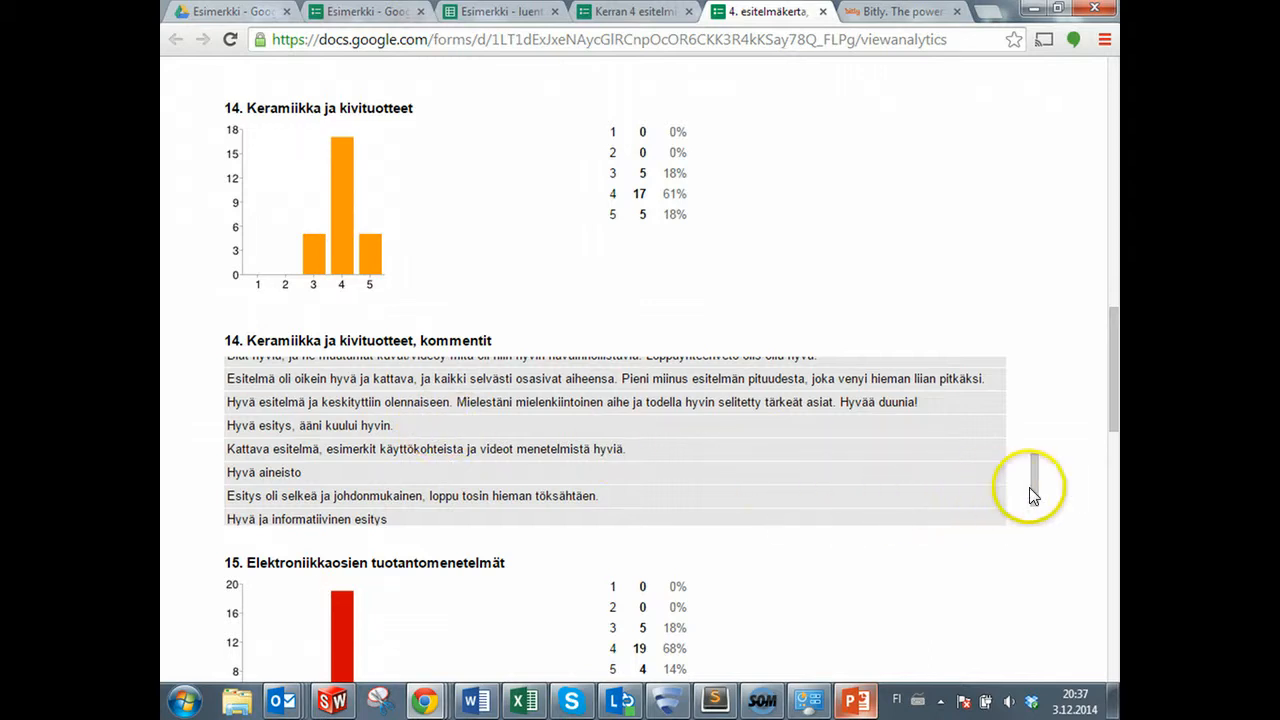
left_click_drag(1030, 488, 1033, 515)
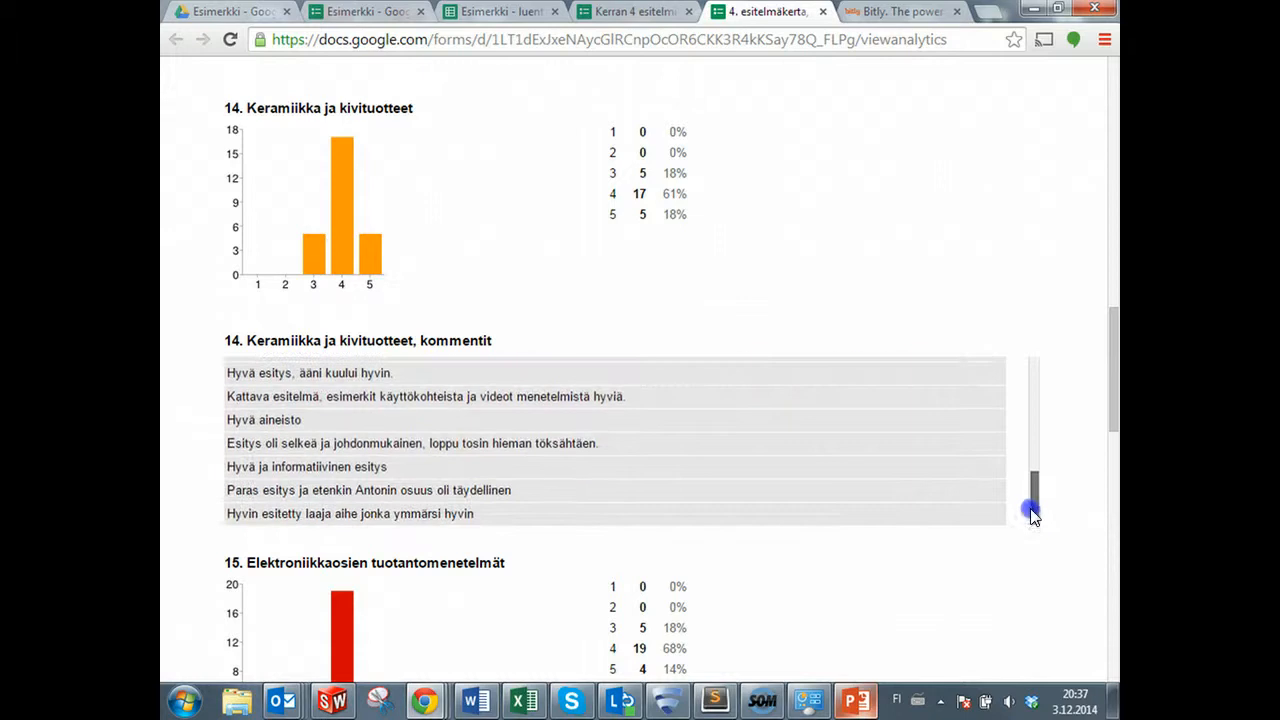
left_click_drag(1111, 398, 1112, 616)
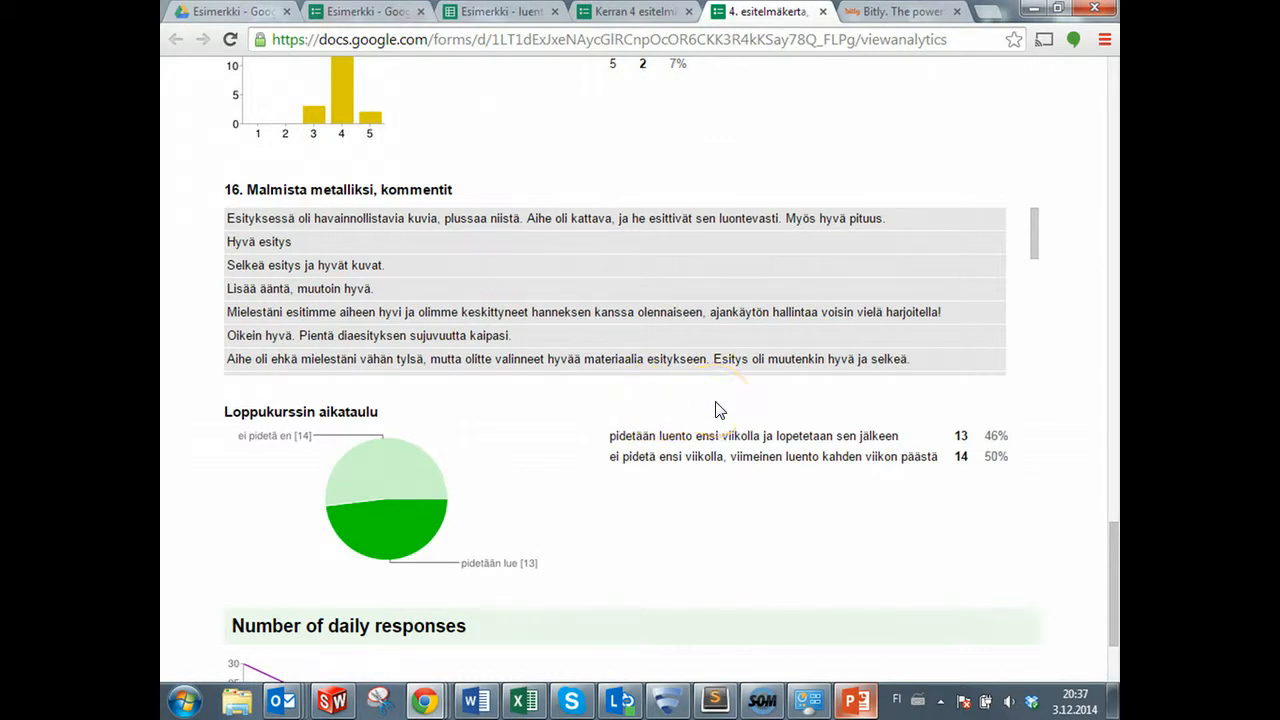
left_click_drag(1112, 560, 1109, 536)
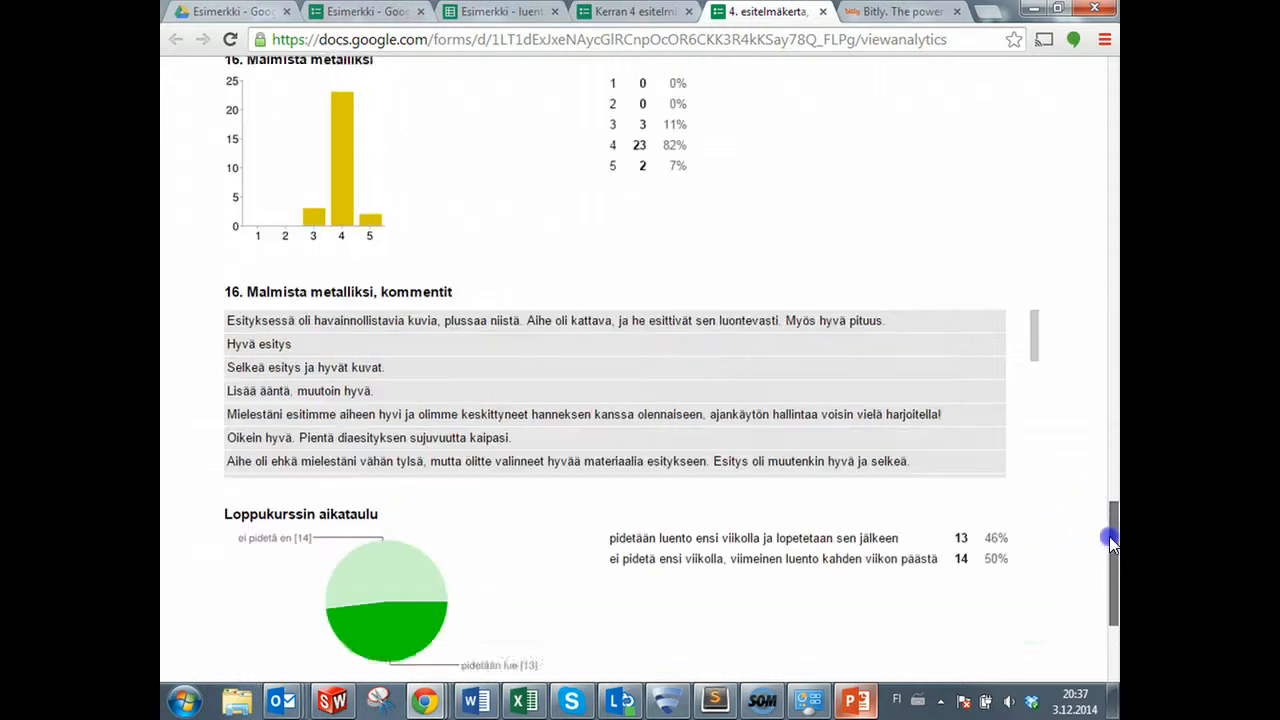
left_click_drag(228, 337, 229, 480)
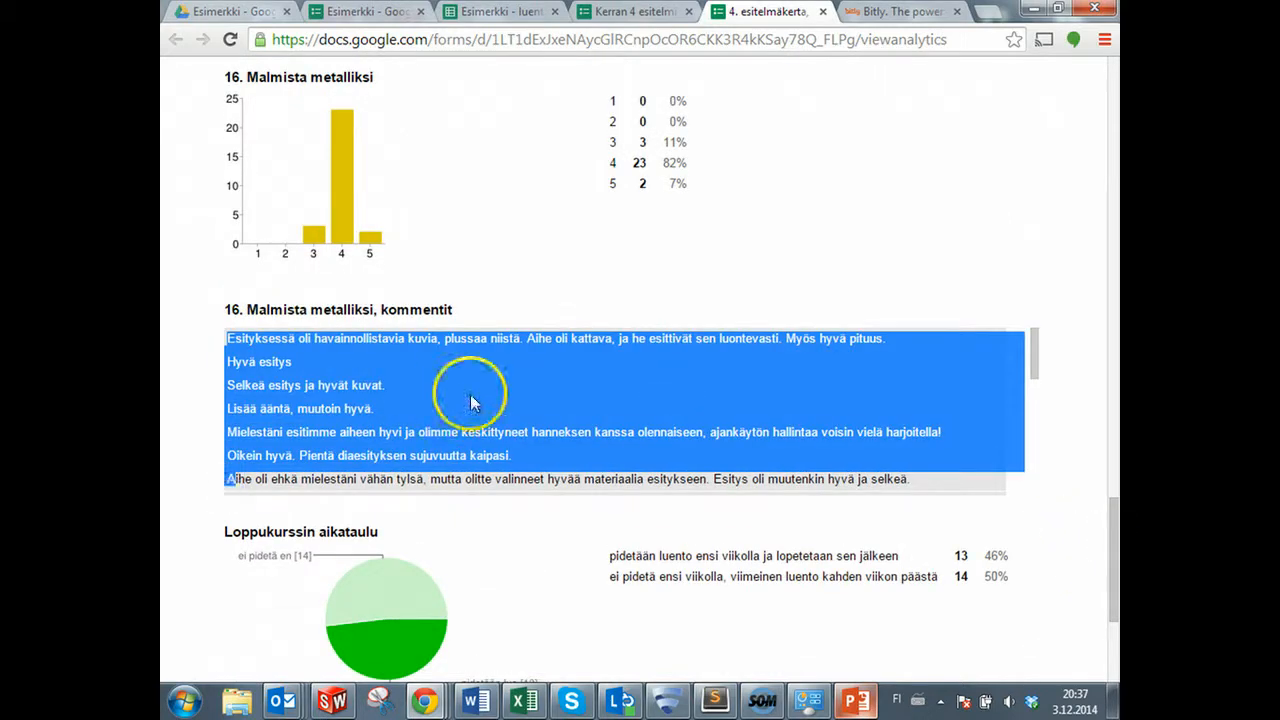
left_click(471, 396)
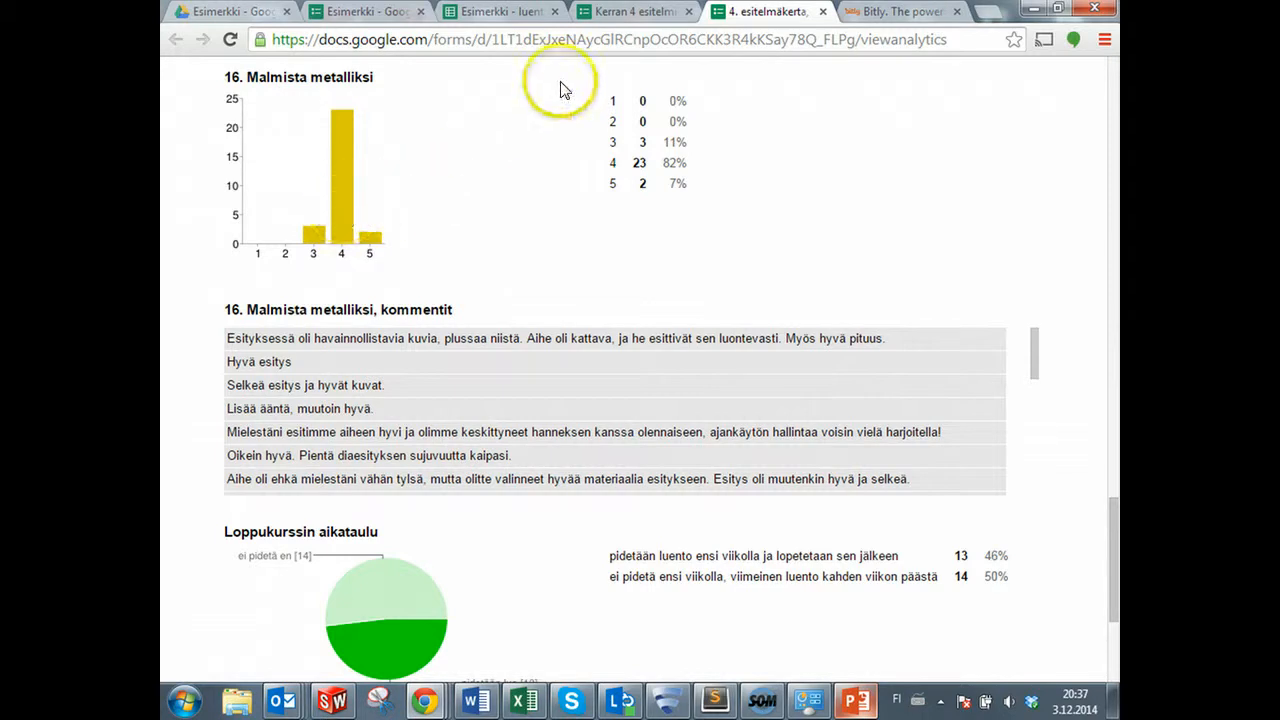
- Open the Esimerkki - luentotentti 5 (Responses) spreadsheet and review the student submissions from Opiskelija 1 to Opiskelija 26
left_click(601, 24)
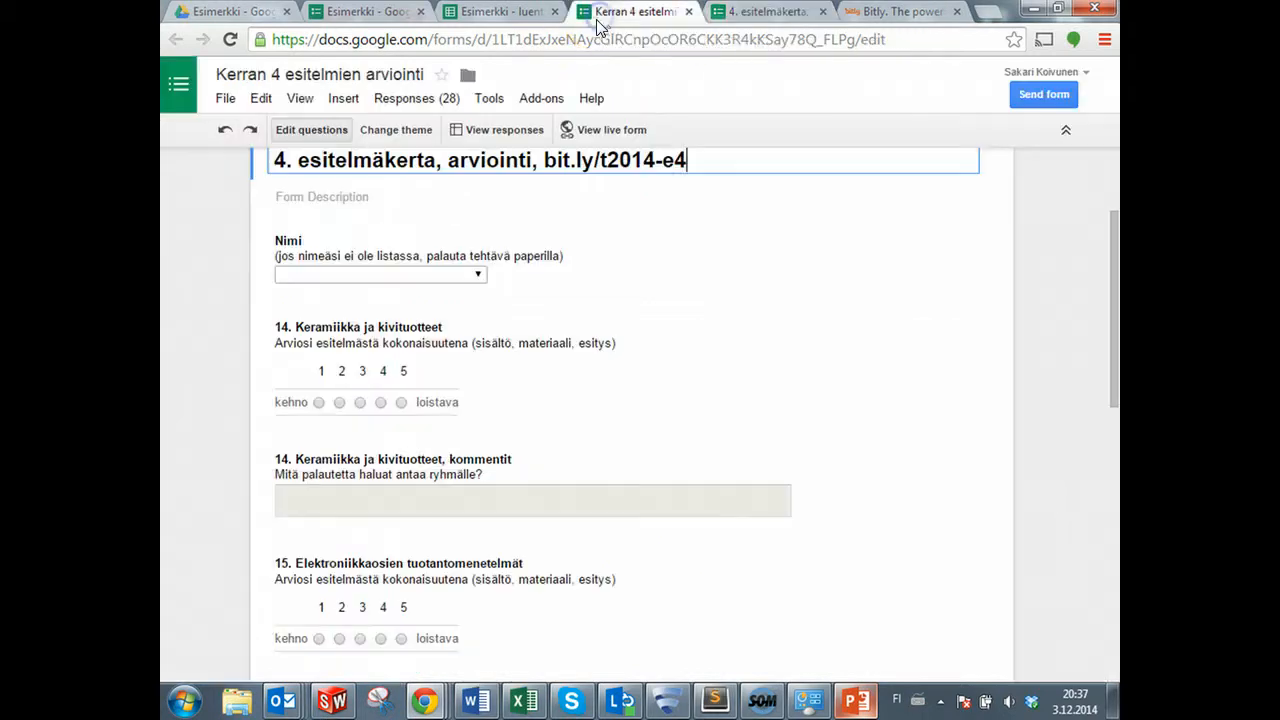
left_click(503, 12)
scroll(440, 388, "up", 3)
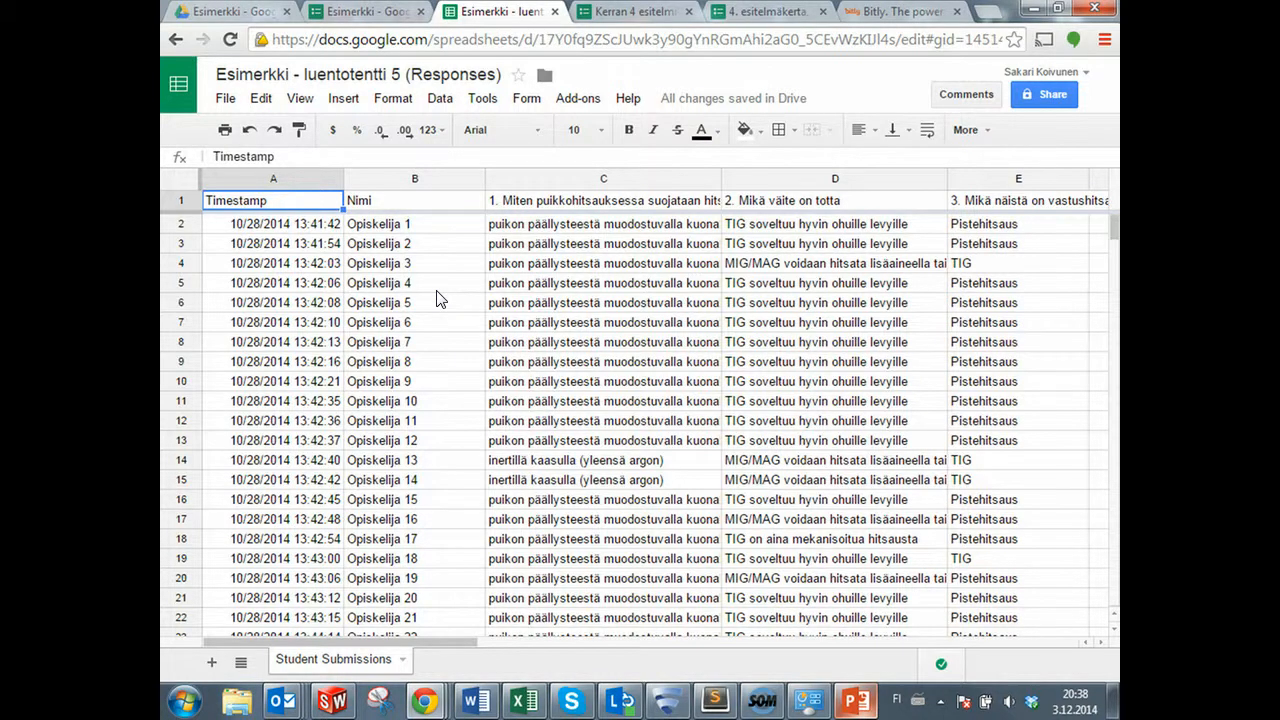
left_click(434, 228)
left_click_drag(434, 228, 443, 500)
scroll(437, 503, "down", 3)
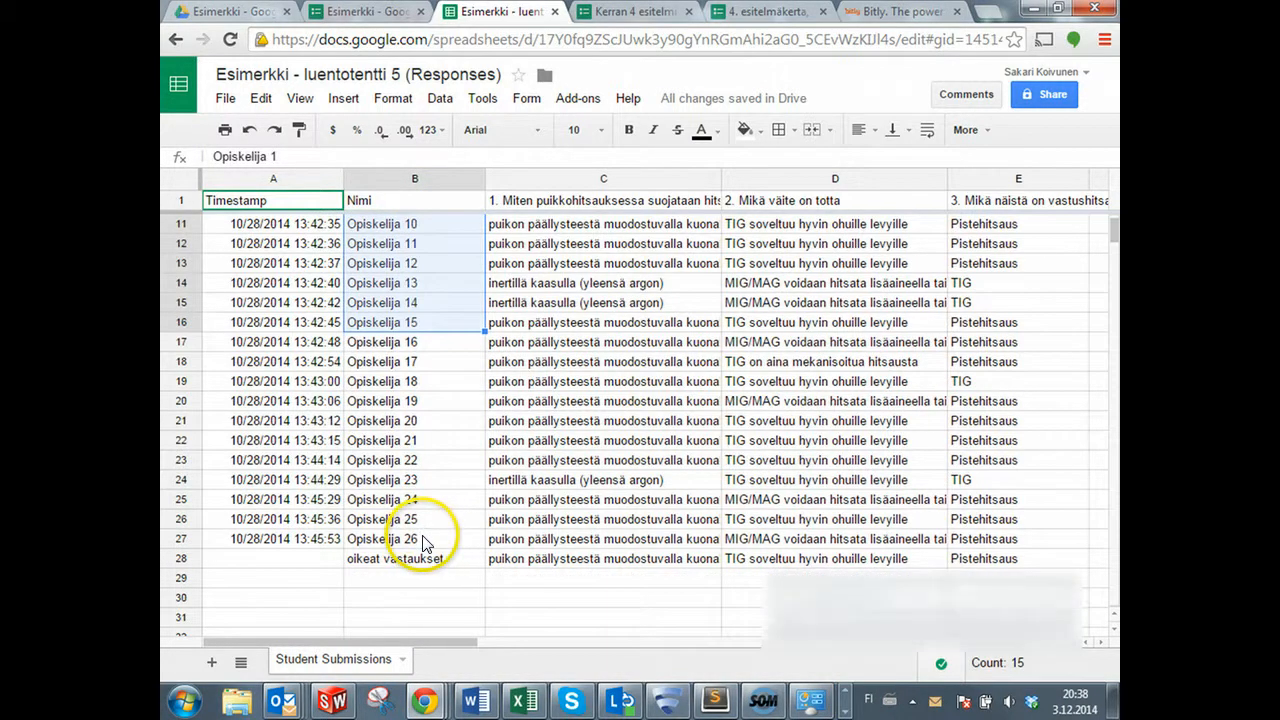
left_click(421, 537)
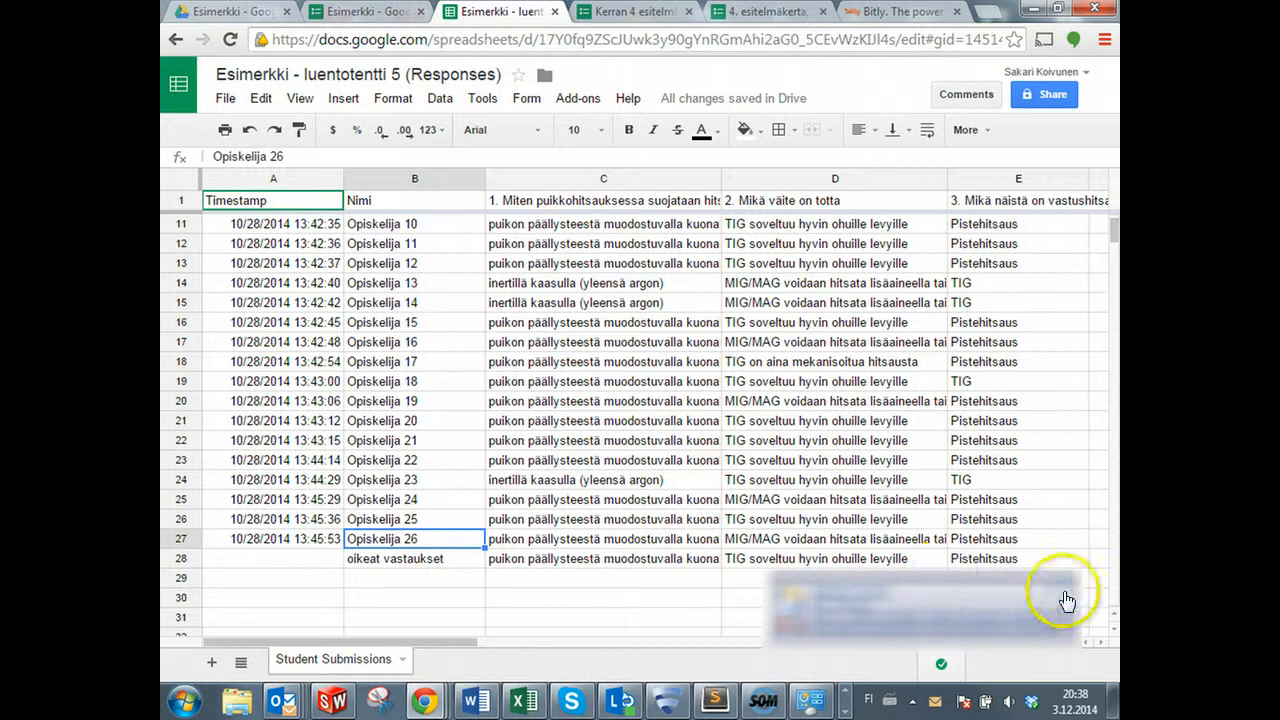
scroll(466, 390, "up", 3)
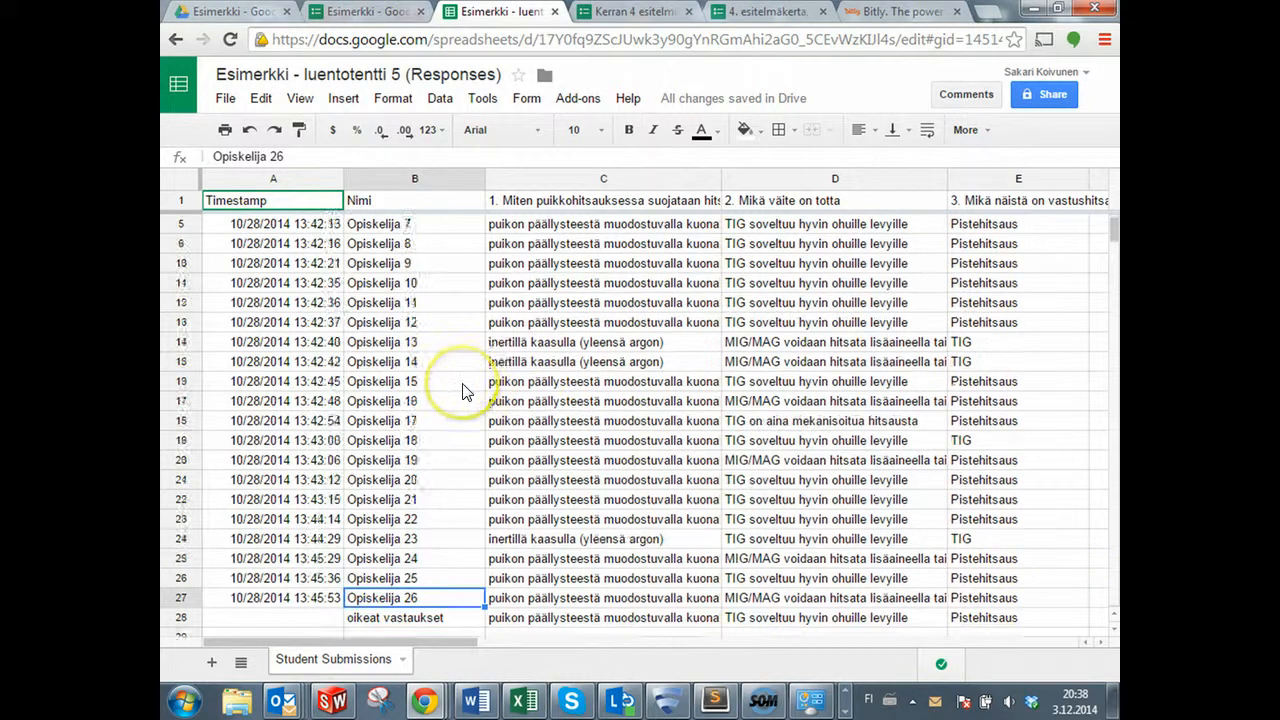
scroll(475, 320, "down", 1)
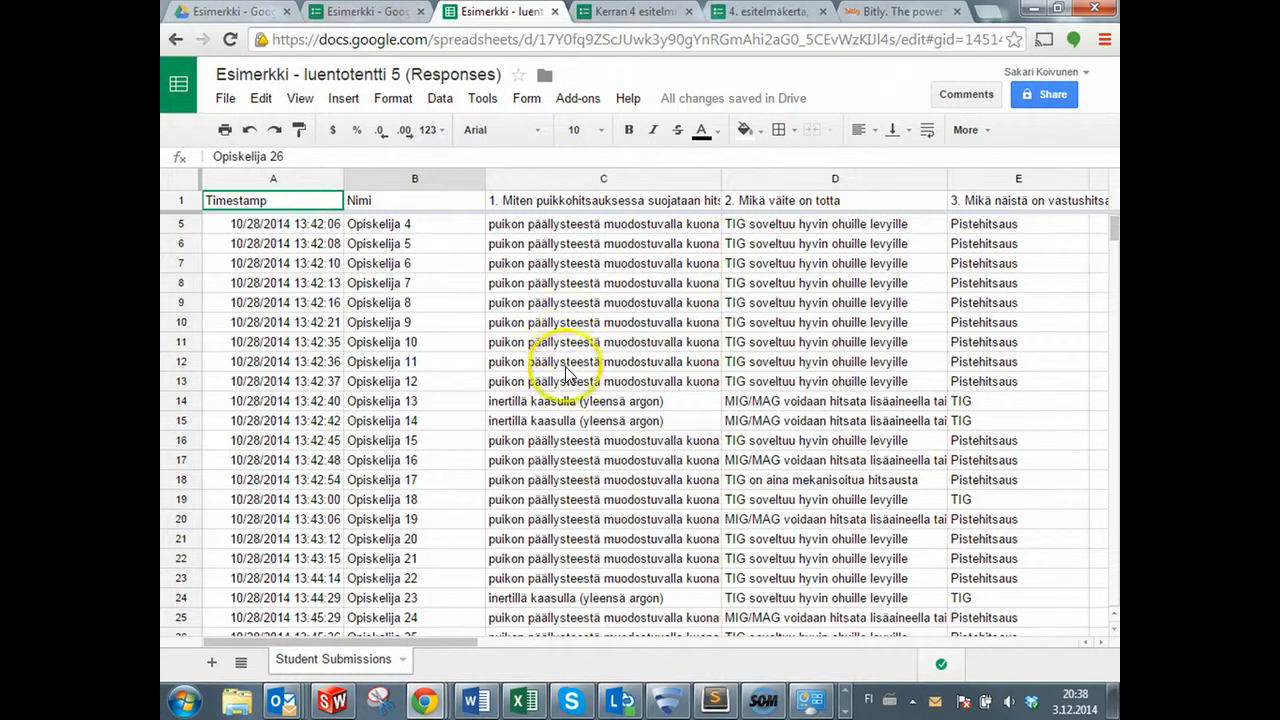
scroll(567, 374, "down", 3)
scroll(567, 374, "down", 1)
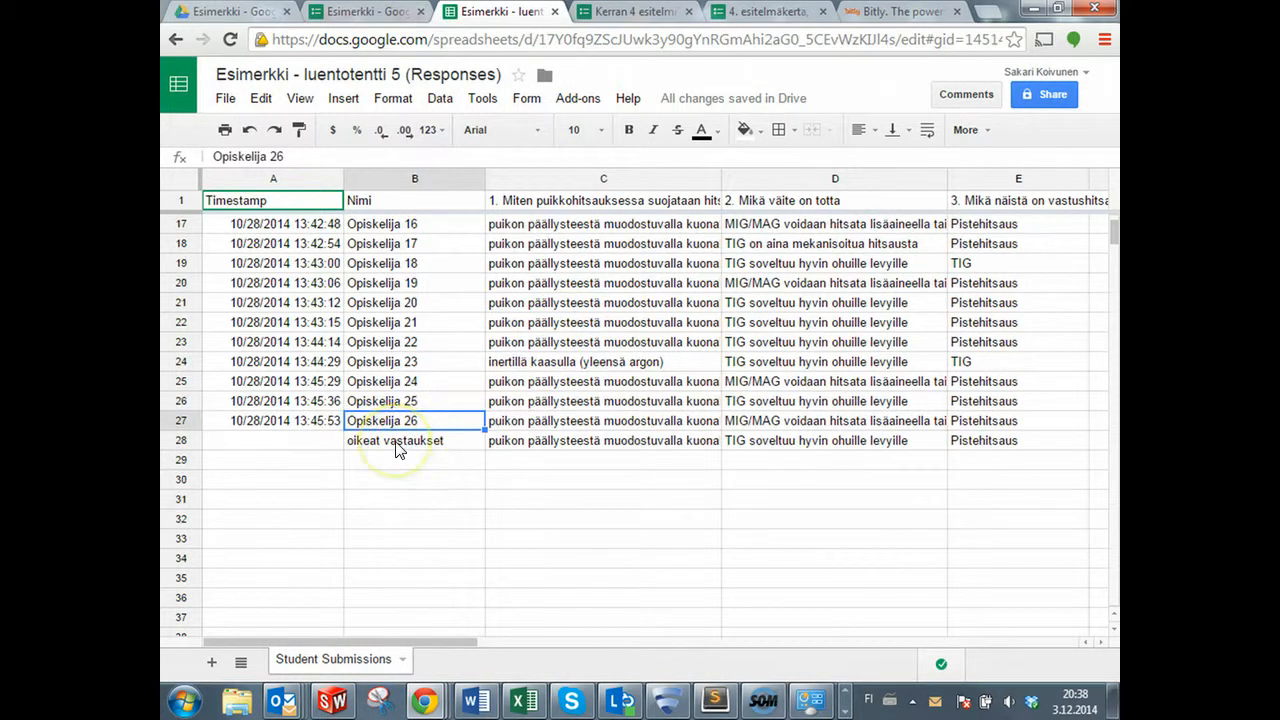
- Examine the answer key in the oikeat vastaukset row for questions 1 to 3
left_click(396, 446)
left_click(510, 449)
left_click(777, 449)
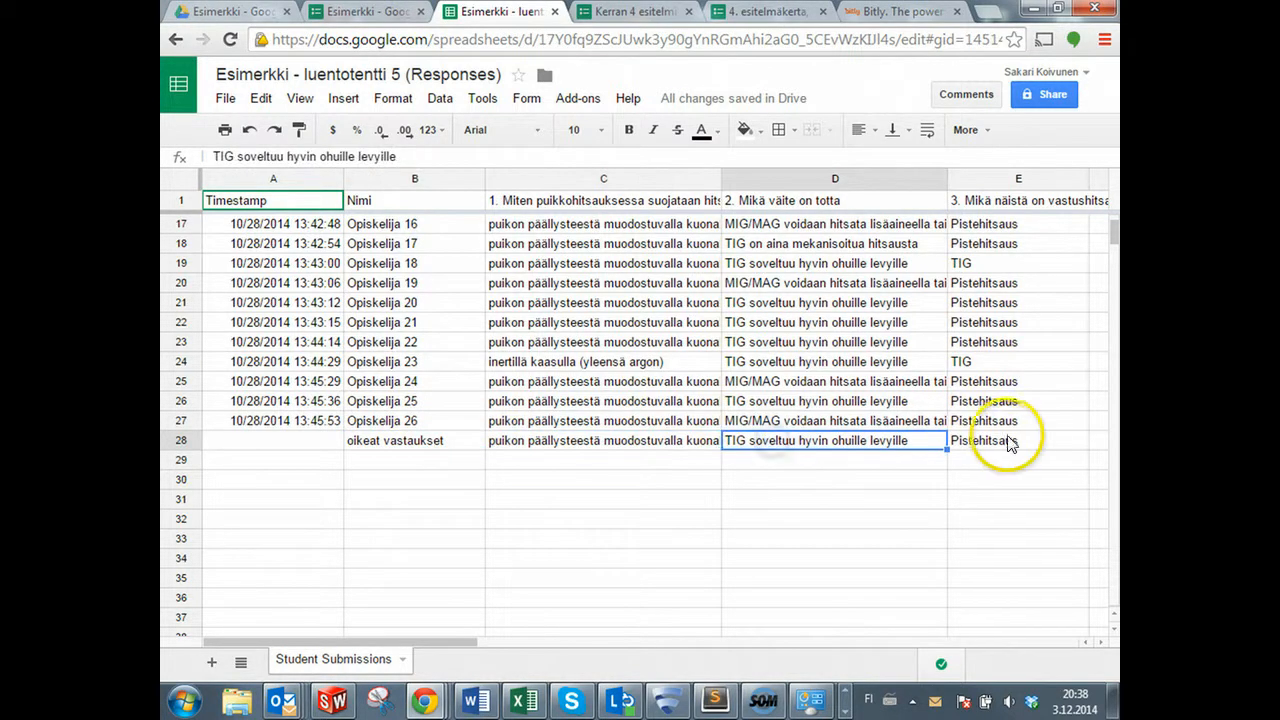
left_click(1003, 443)
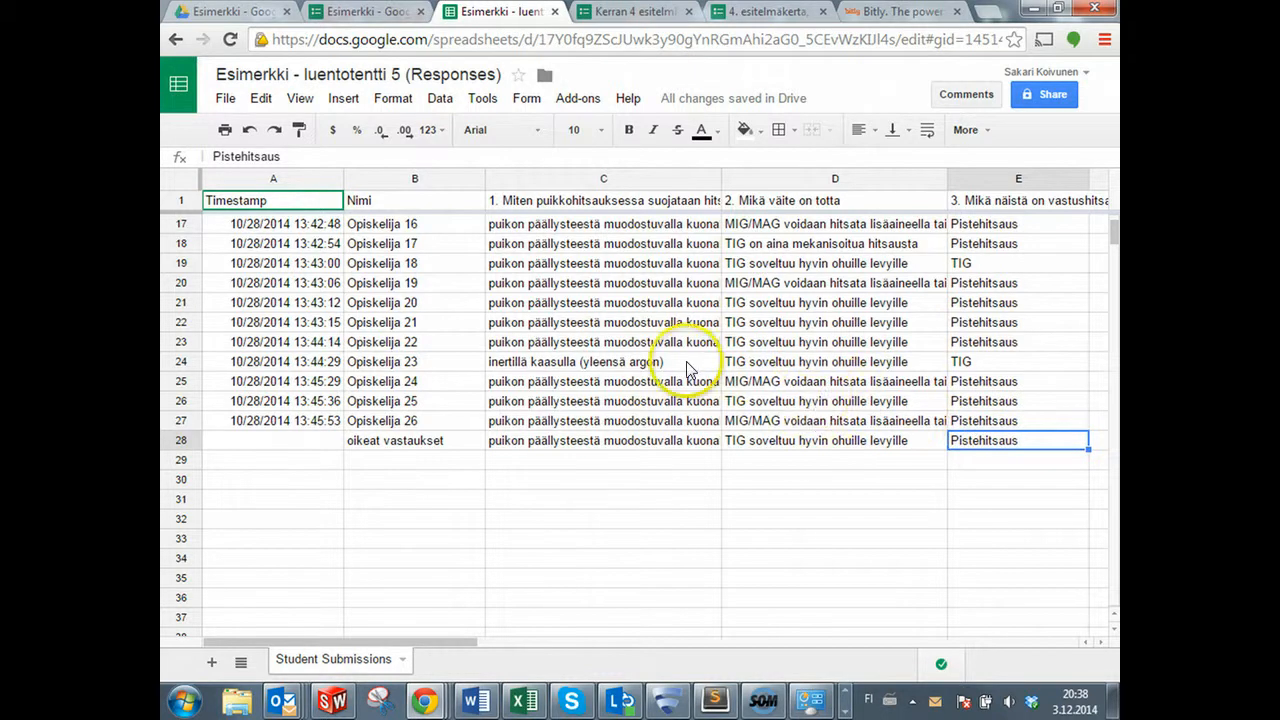
- Regrade the assignment with Flubaroo, setting Nimi to Identifies Student and keeping questions 1 to 3 at 1 Point each
left_click(574, 103)
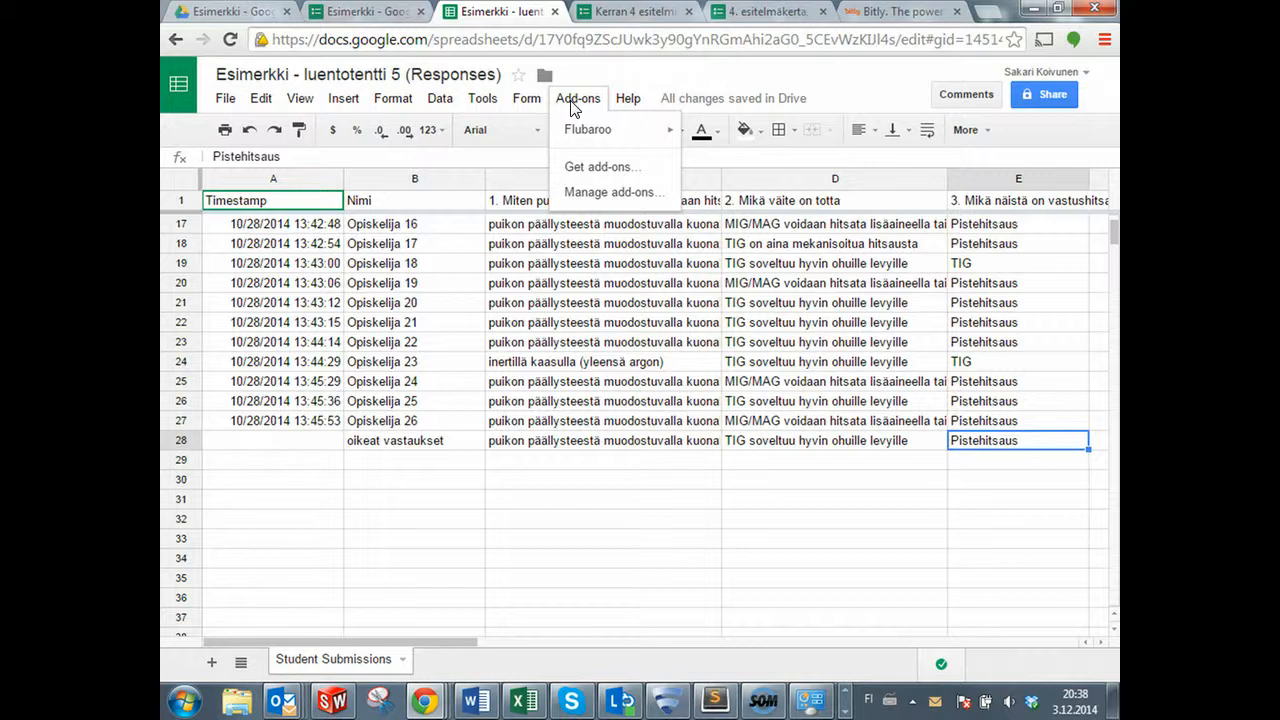
mouse_move(583, 140)
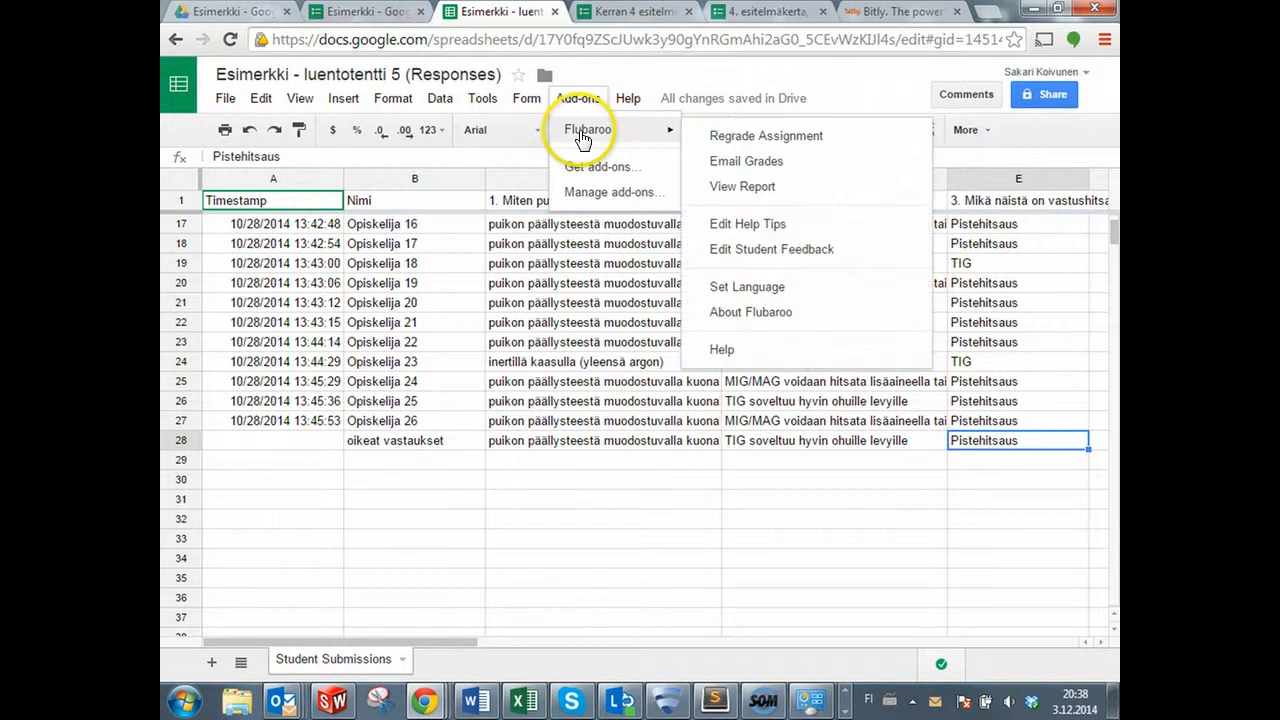
left_click(762, 138)
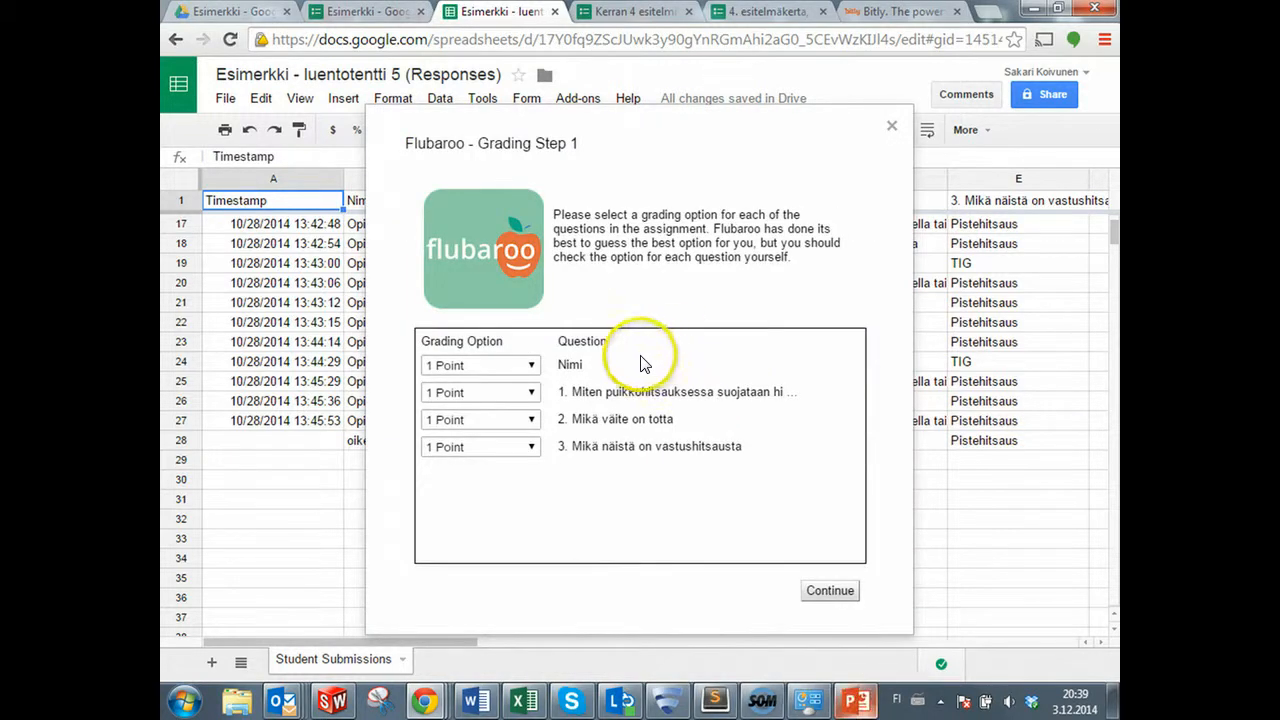
left_click(532, 367)
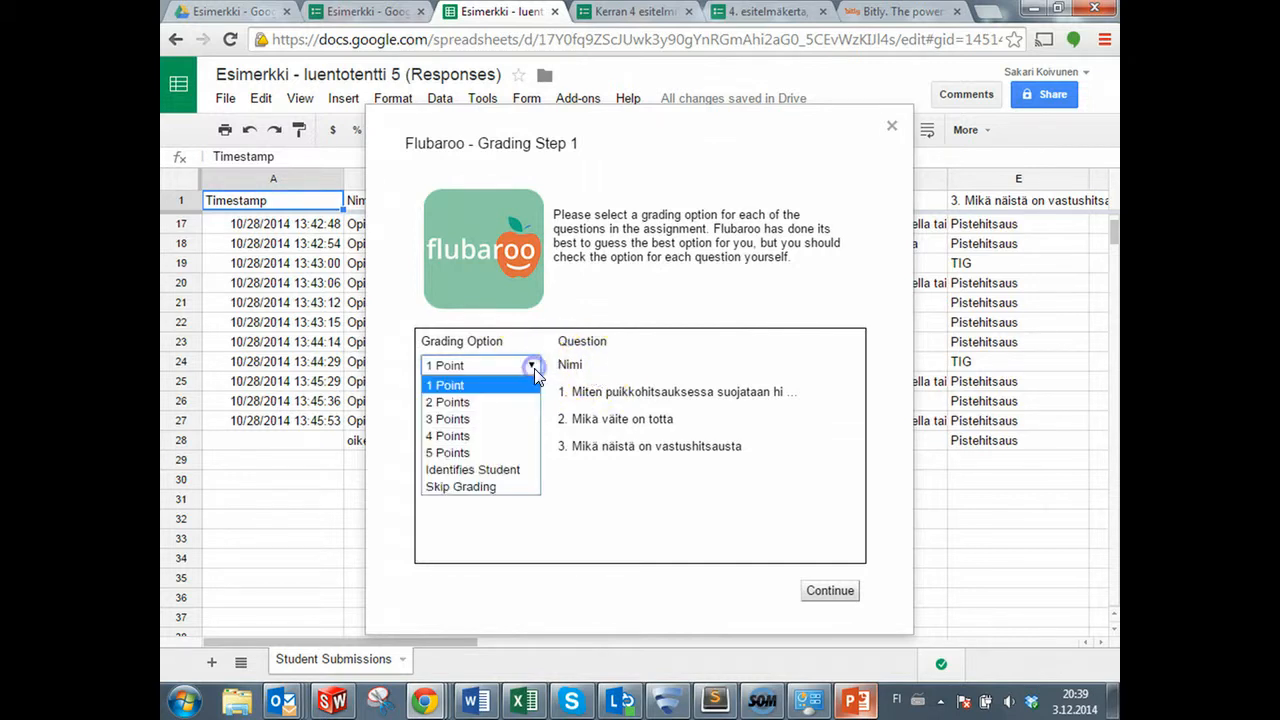
left_click(515, 470)
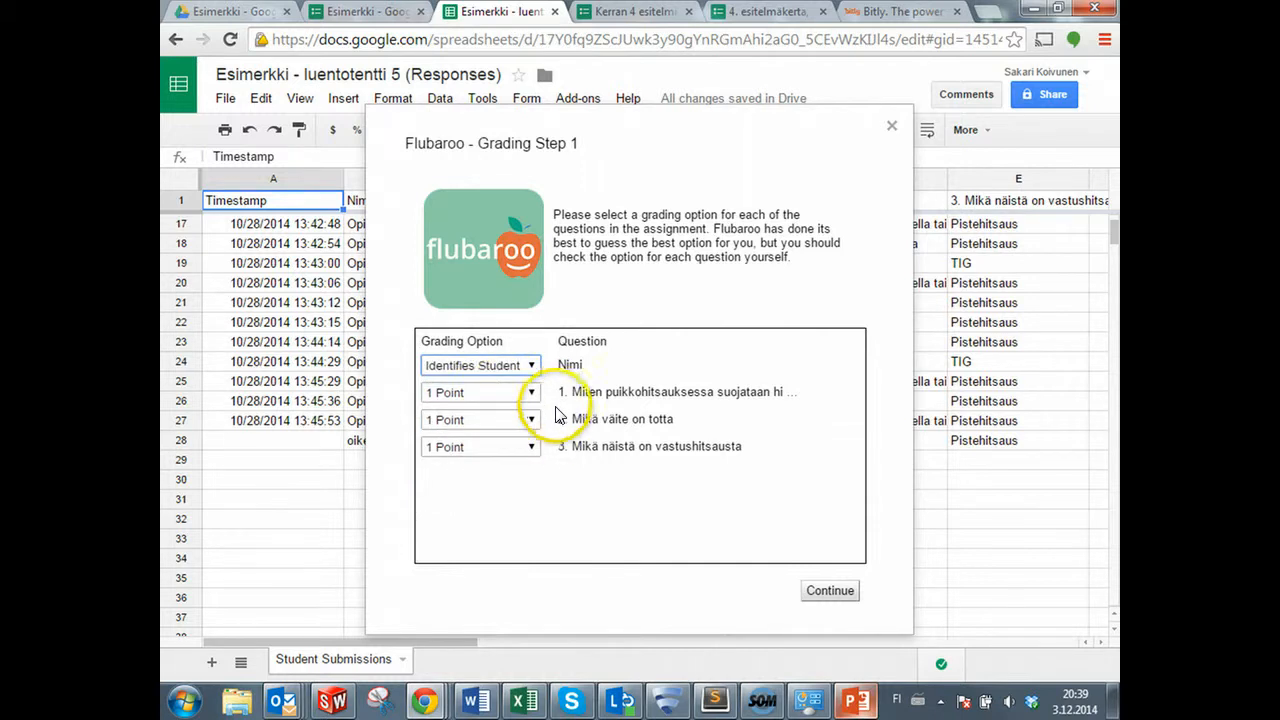
left_click(828, 588)
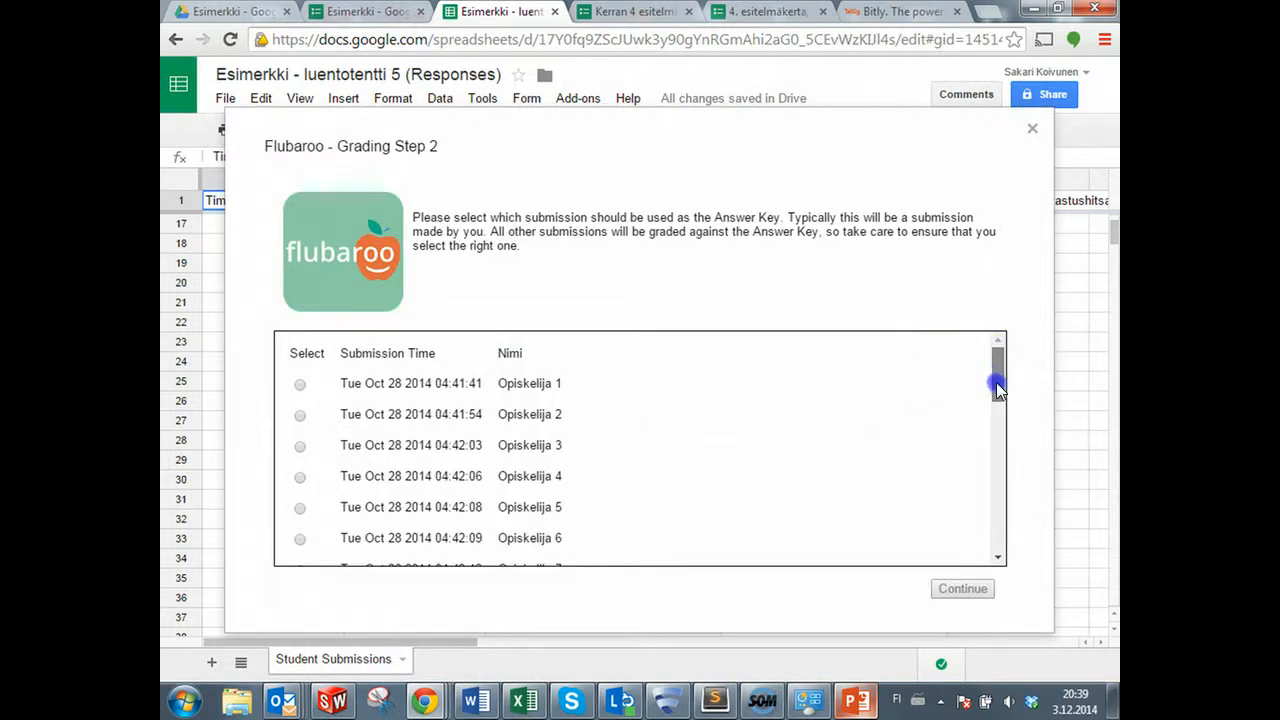
- Use the oikeat vastaukset submission as the Answer Key, run the grading, and view the grades
left_click_drag(996, 382, 996, 552)
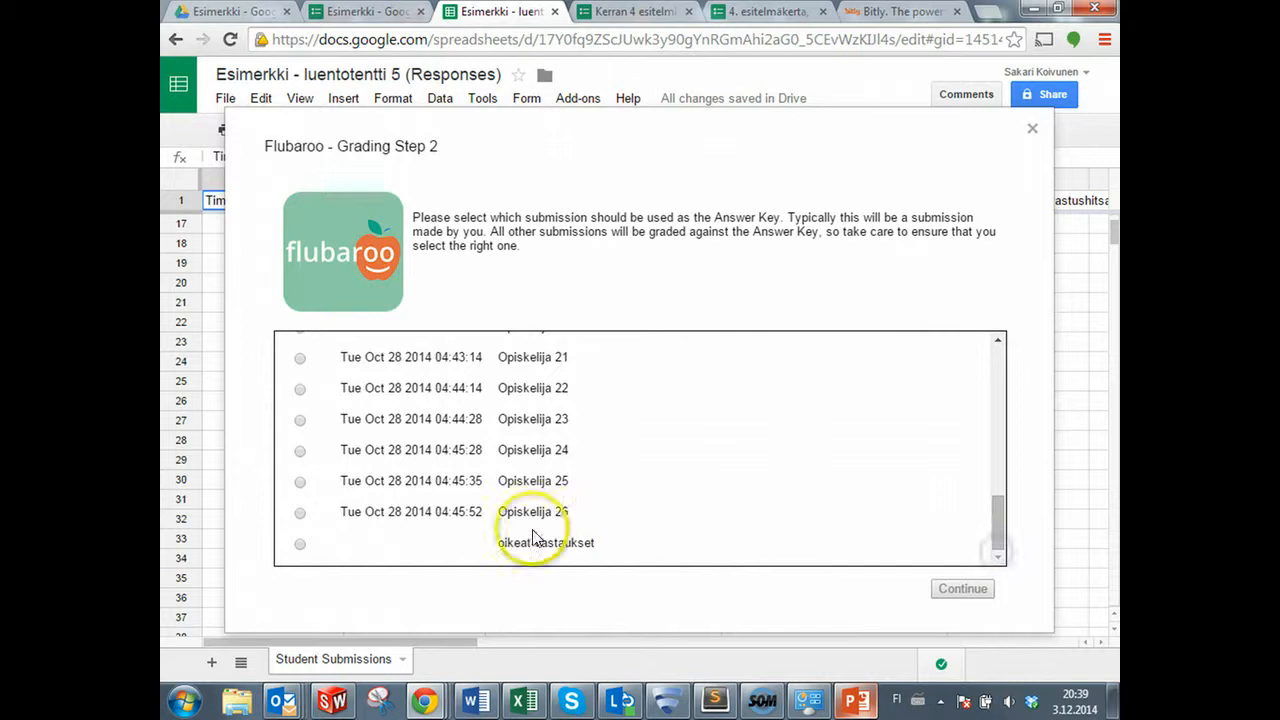
left_click(299, 545)
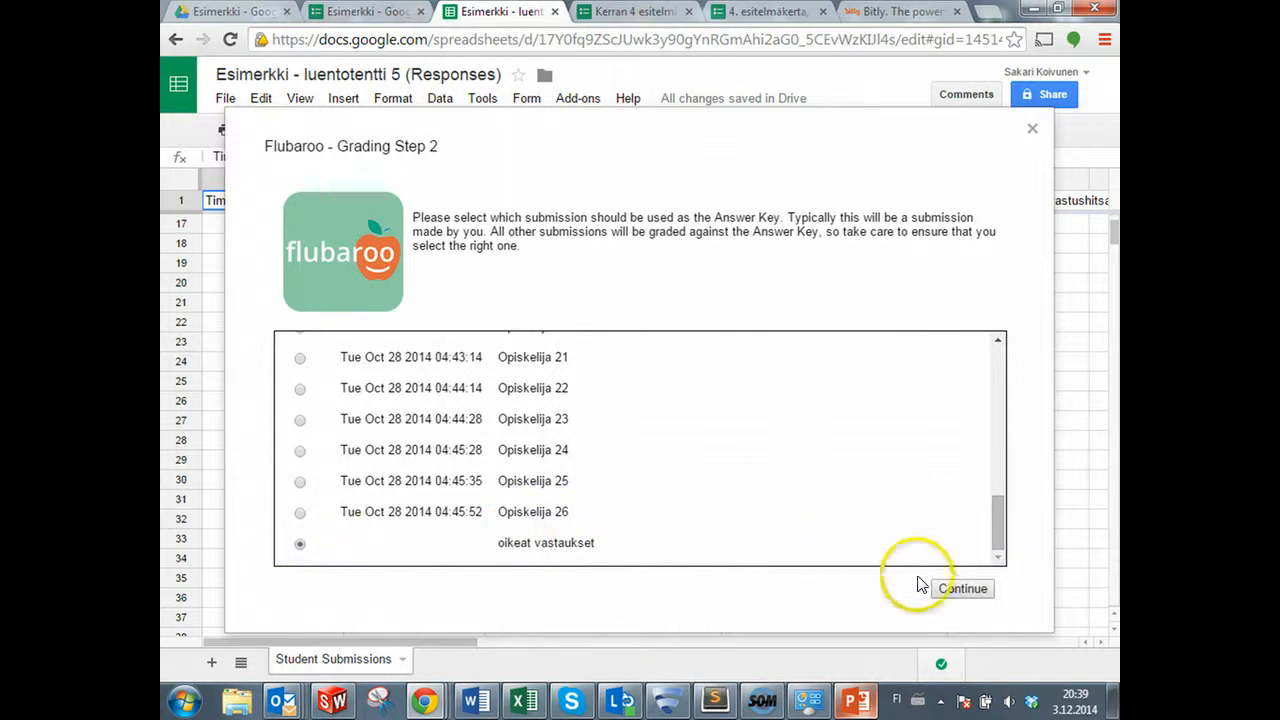
left_click(953, 591)
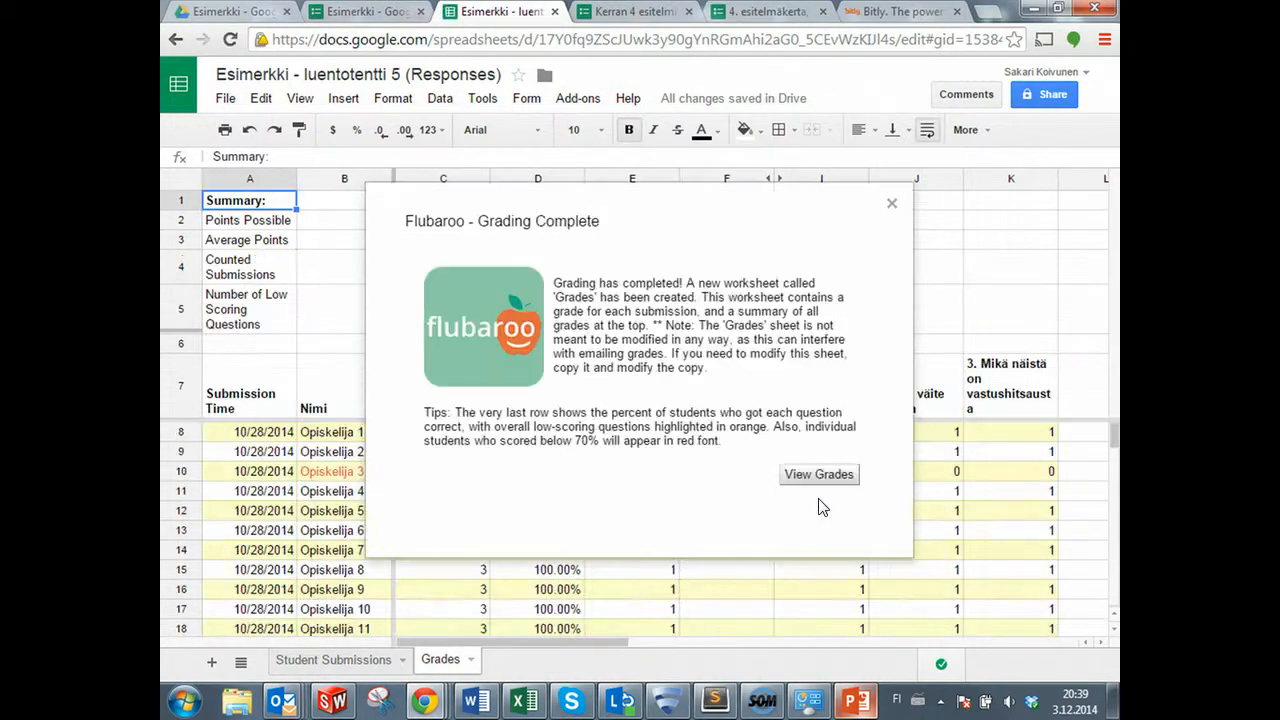
left_click(819, 474)
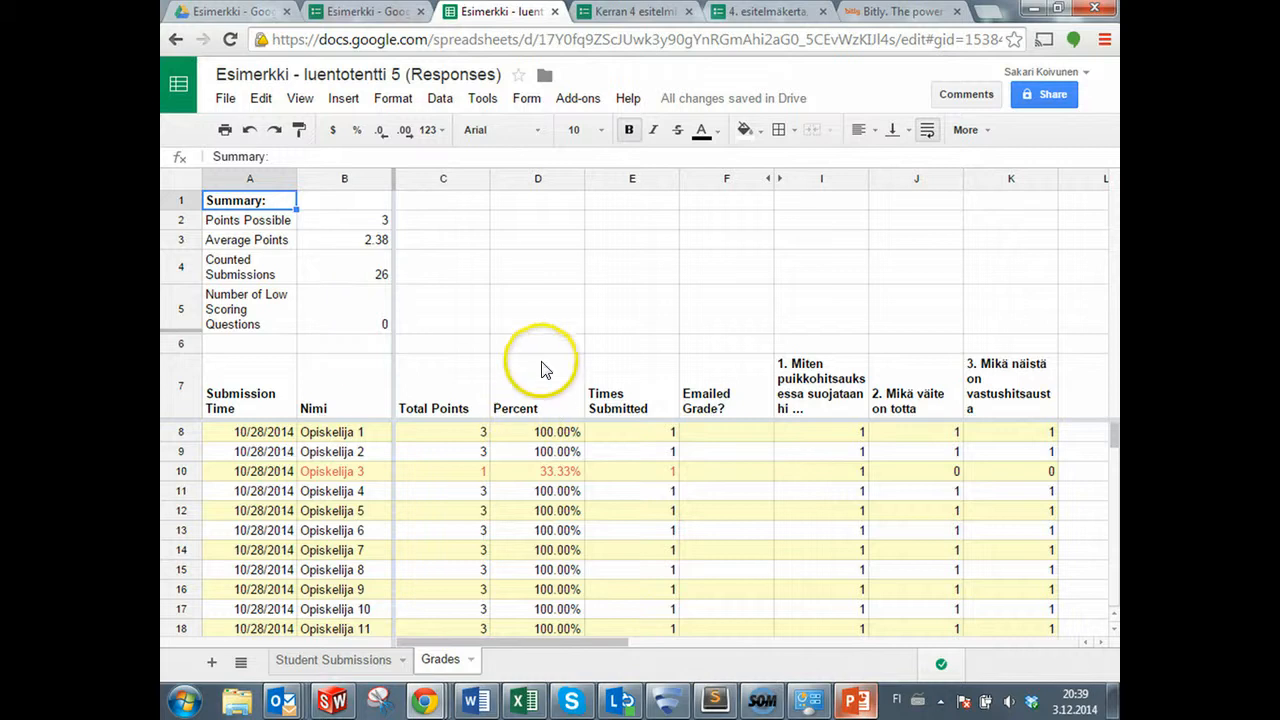
- Examine the Grades sheet's student scores, low-scoring students, and the percentage of correct answers for each question
scroll(530, 360, "down", 2)
scroll(533, 362, "down", 1)
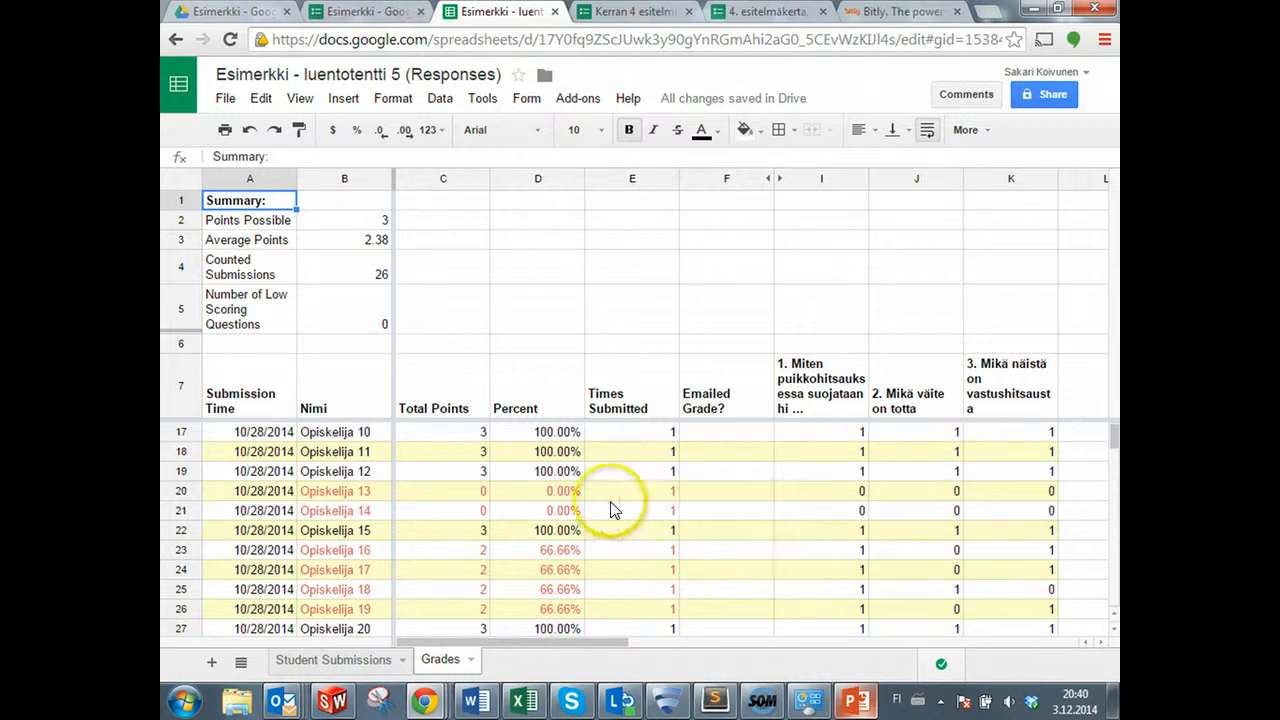
scroll(580, 490, "up", 1)
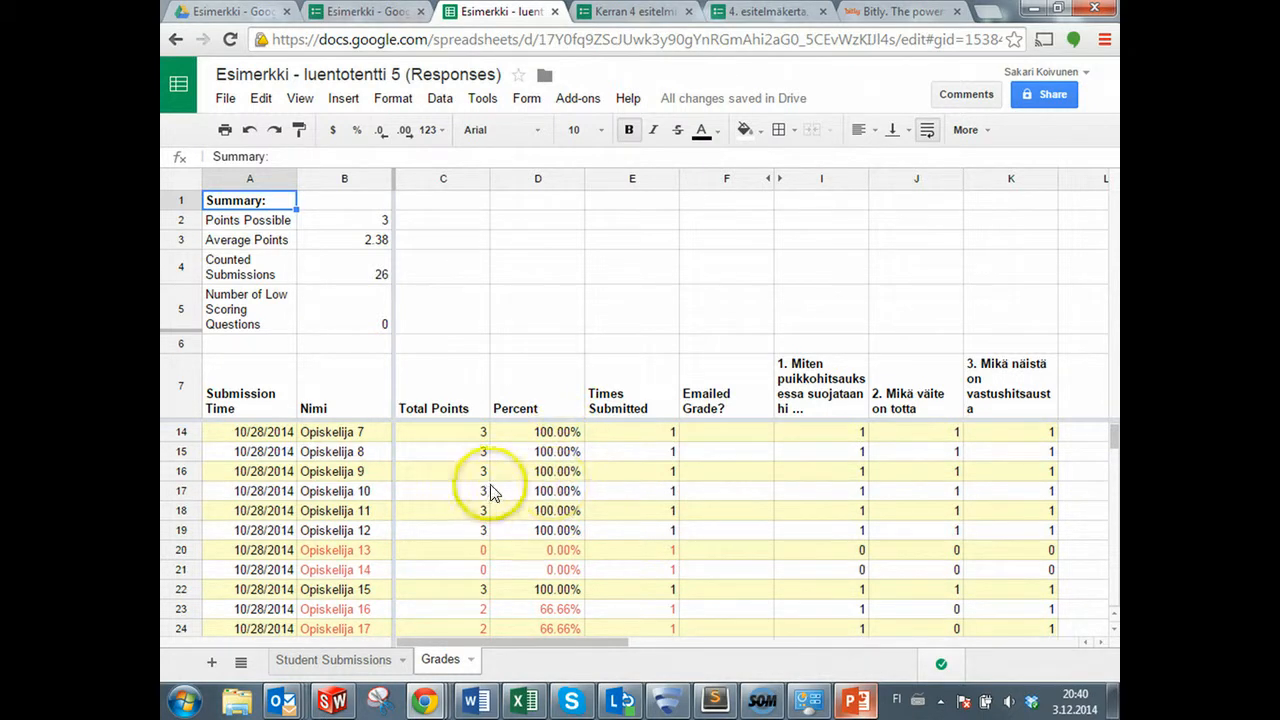
scroll(555, 492, "down", 1)
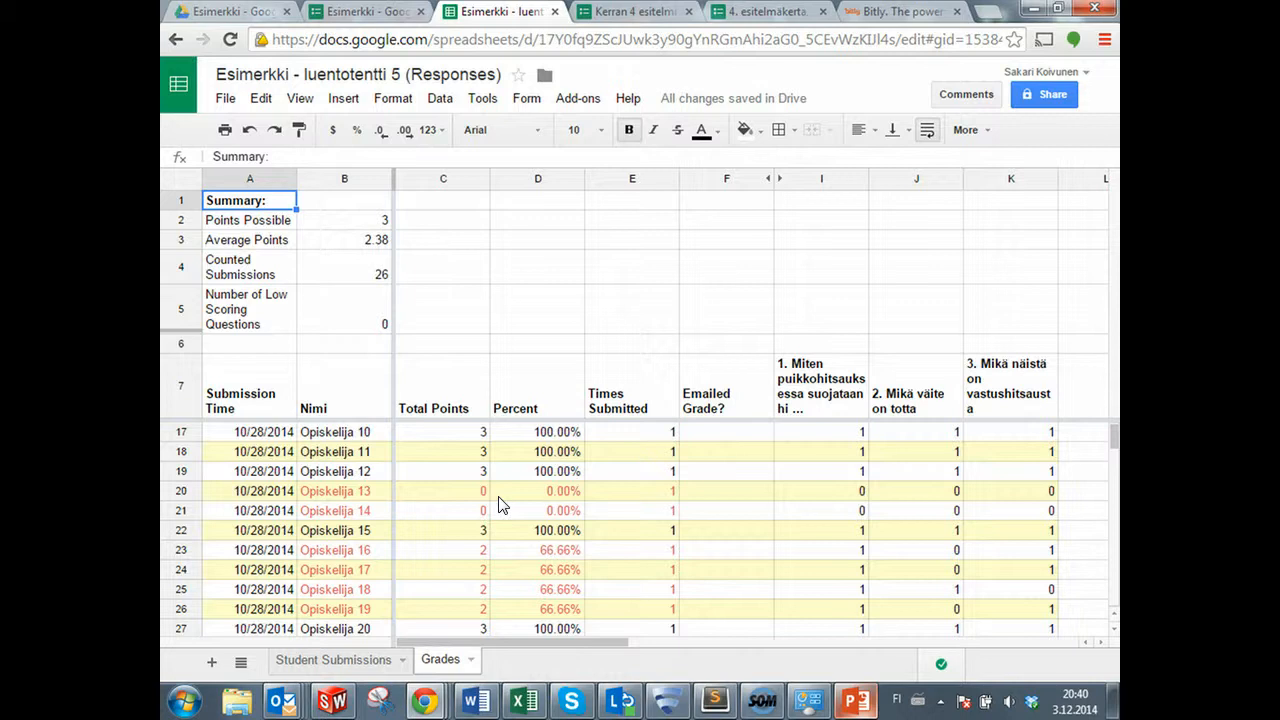
scroll(501, 505, "down", 3)
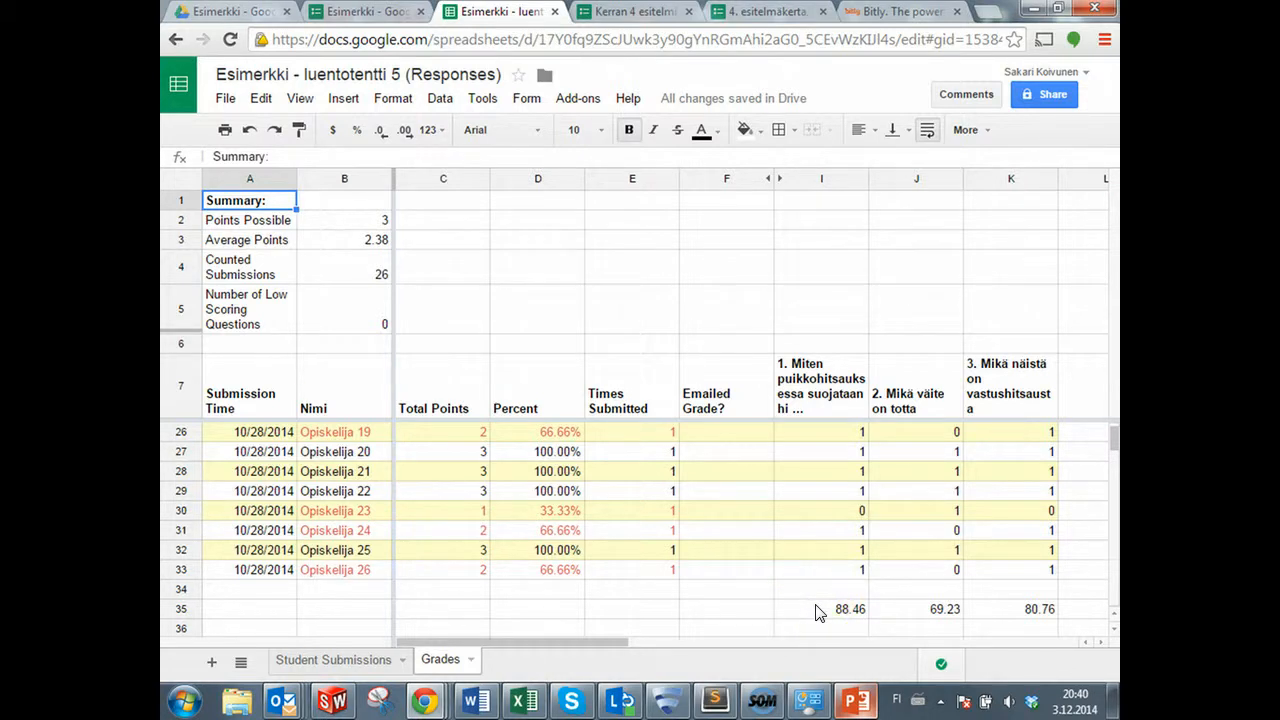
left_click(890, 609)
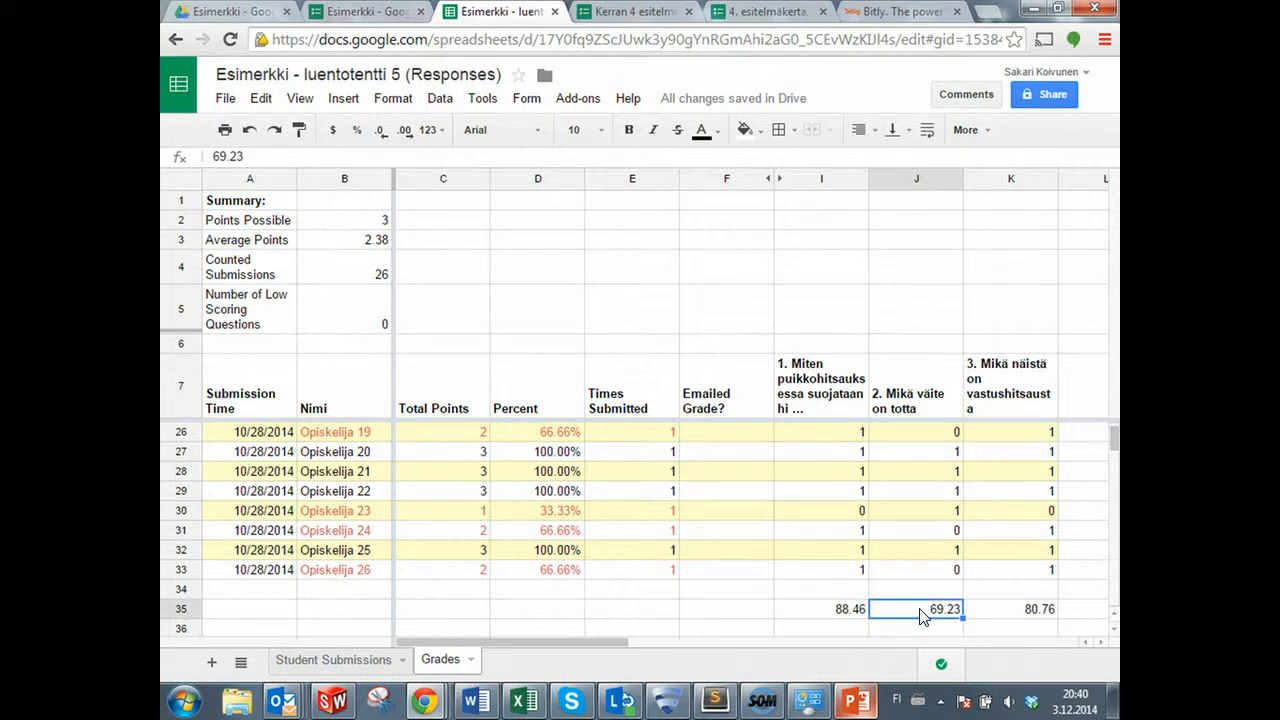
left_click(915, 608)
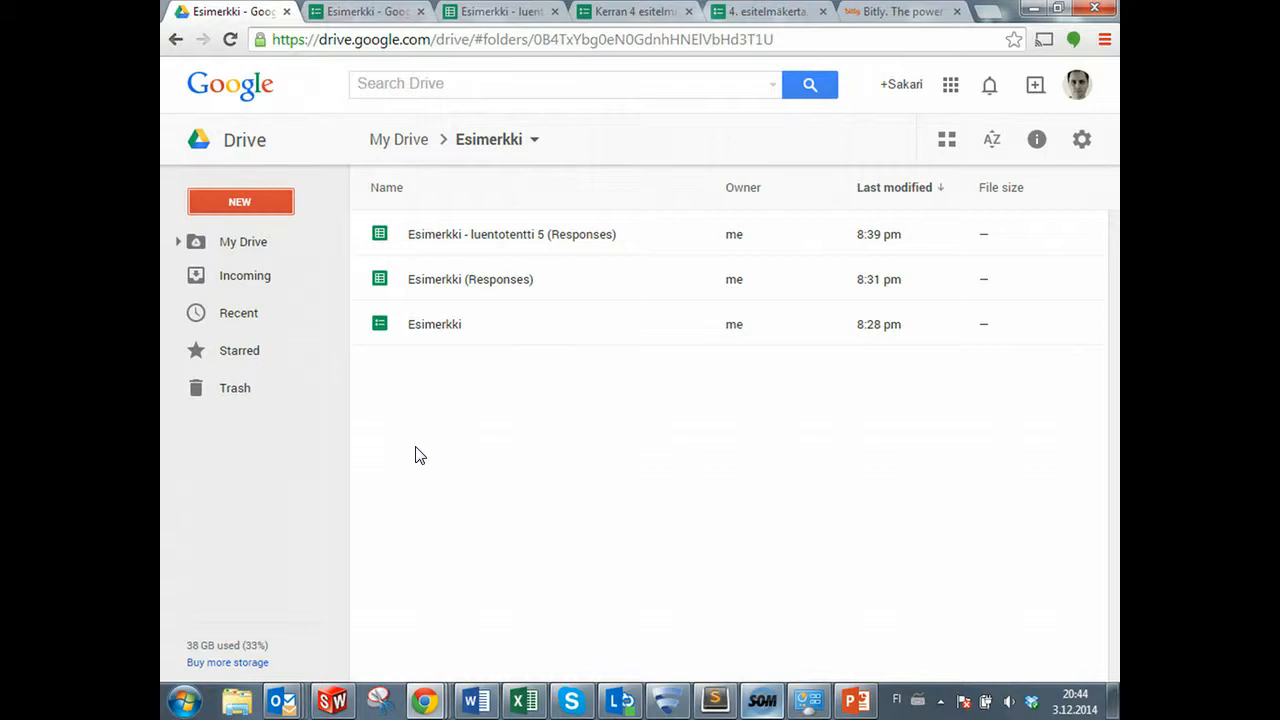
- Open the Esimerkki form from the Esimerkki folder in Drive and display its summary of responses
double_click(423, 326)
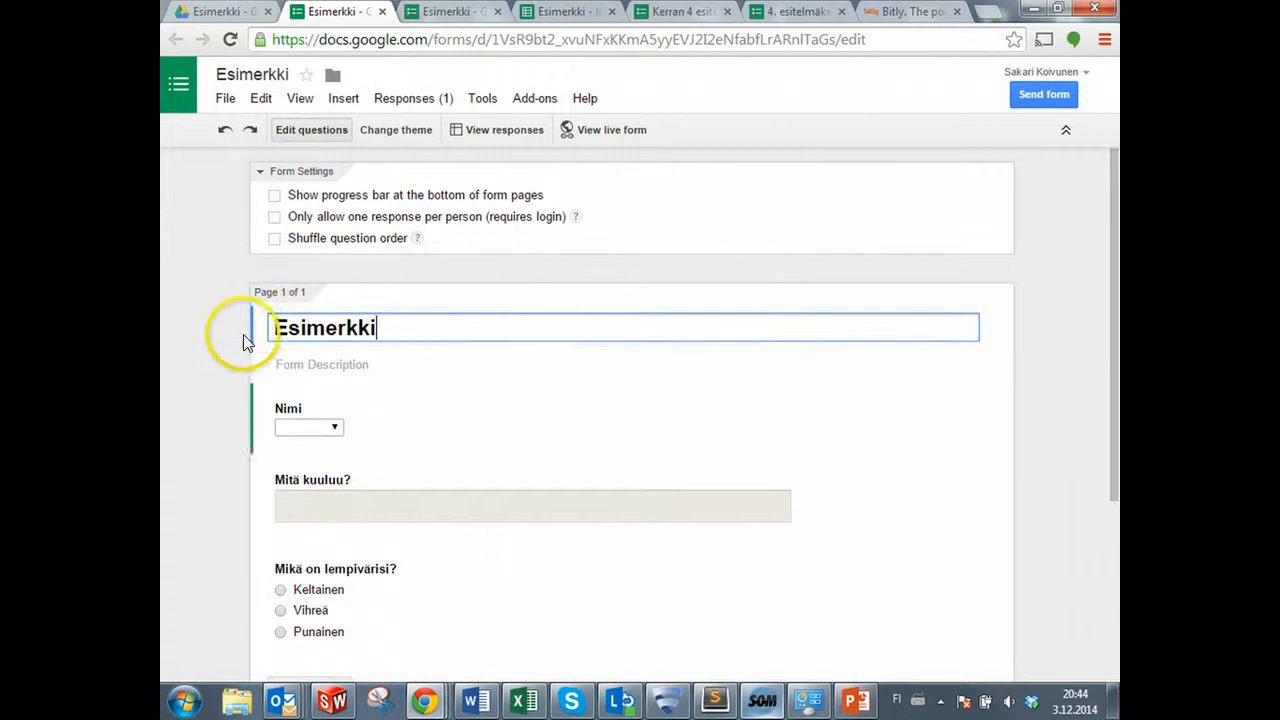
scroll(223, 323, "down", 2)
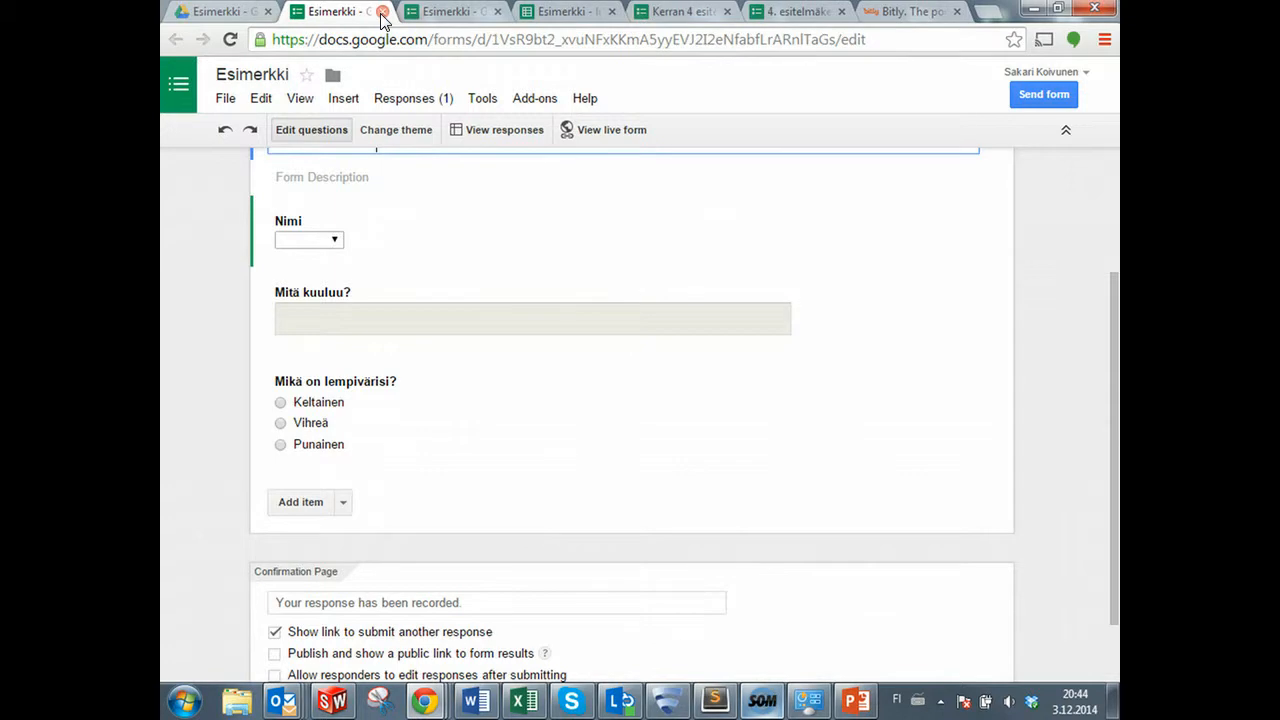
left_click(437, 105)
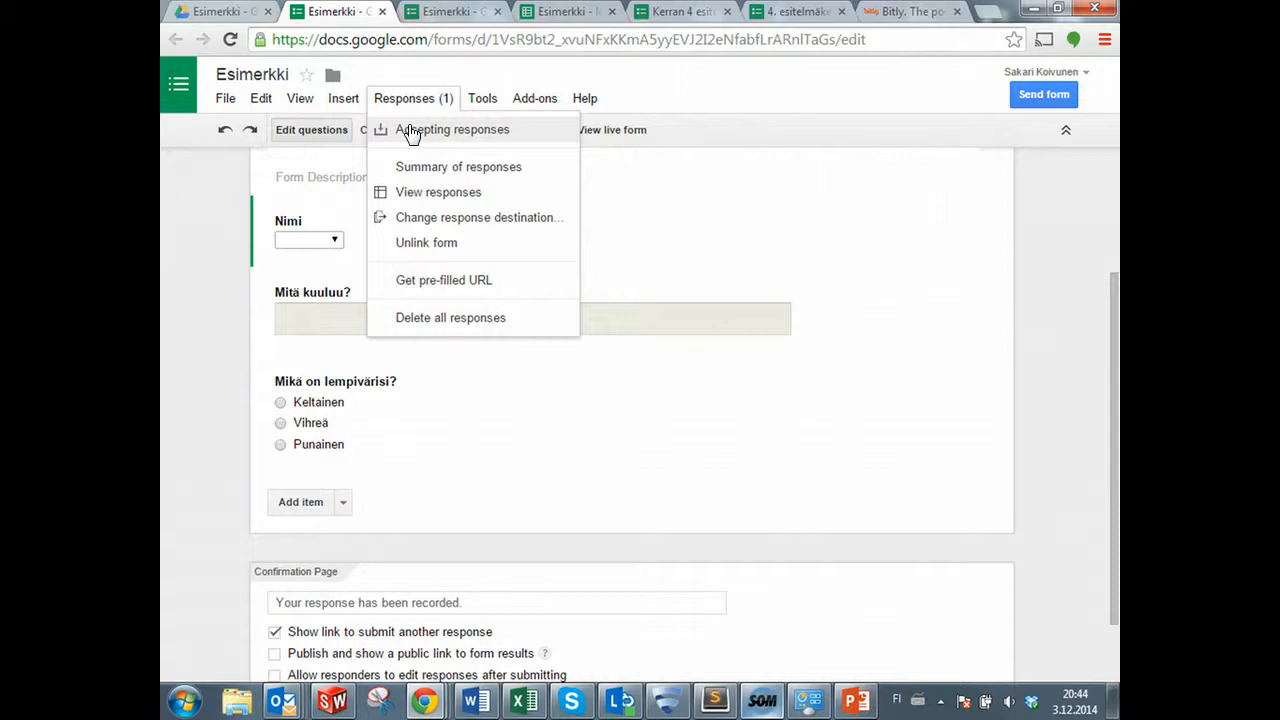
left_click(418, 168)
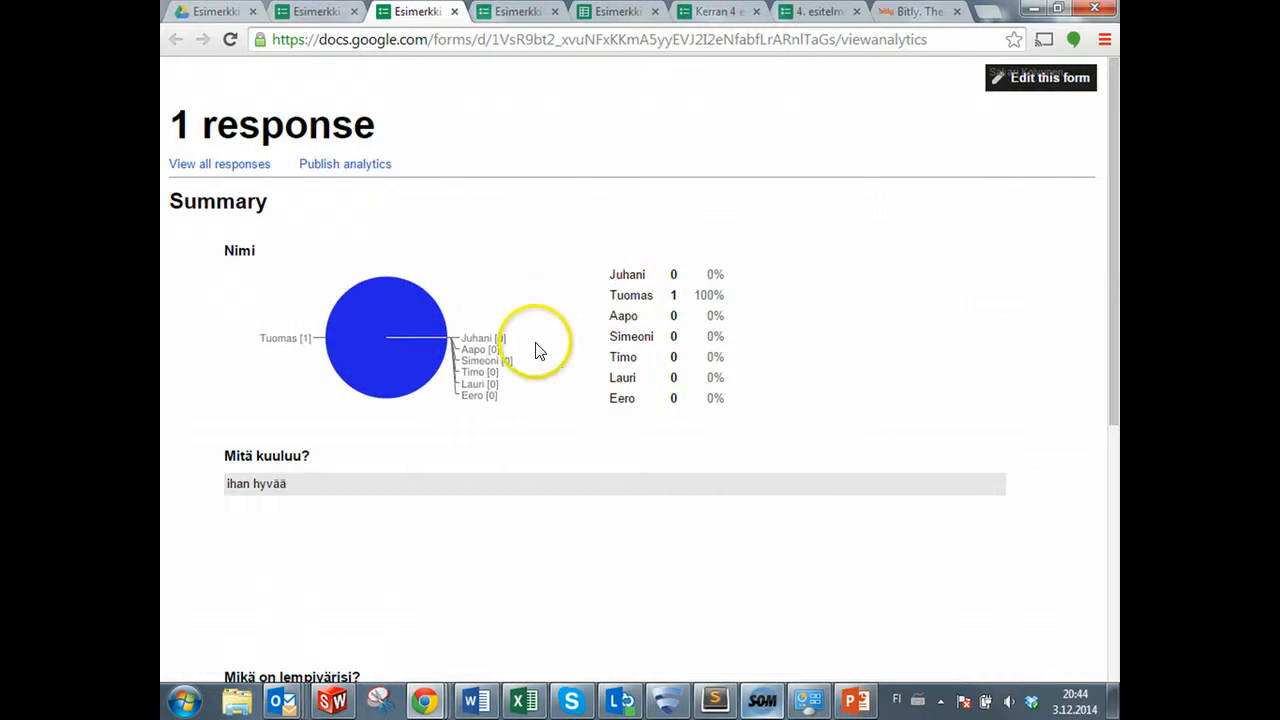
- Review the summarized answers to Mitä kuuluu? and Mikä on lempivärisi?
scroll(480, 330, "down", 2)
left_click_drag(228, 296, 311, 294)
left_click(311, 294)
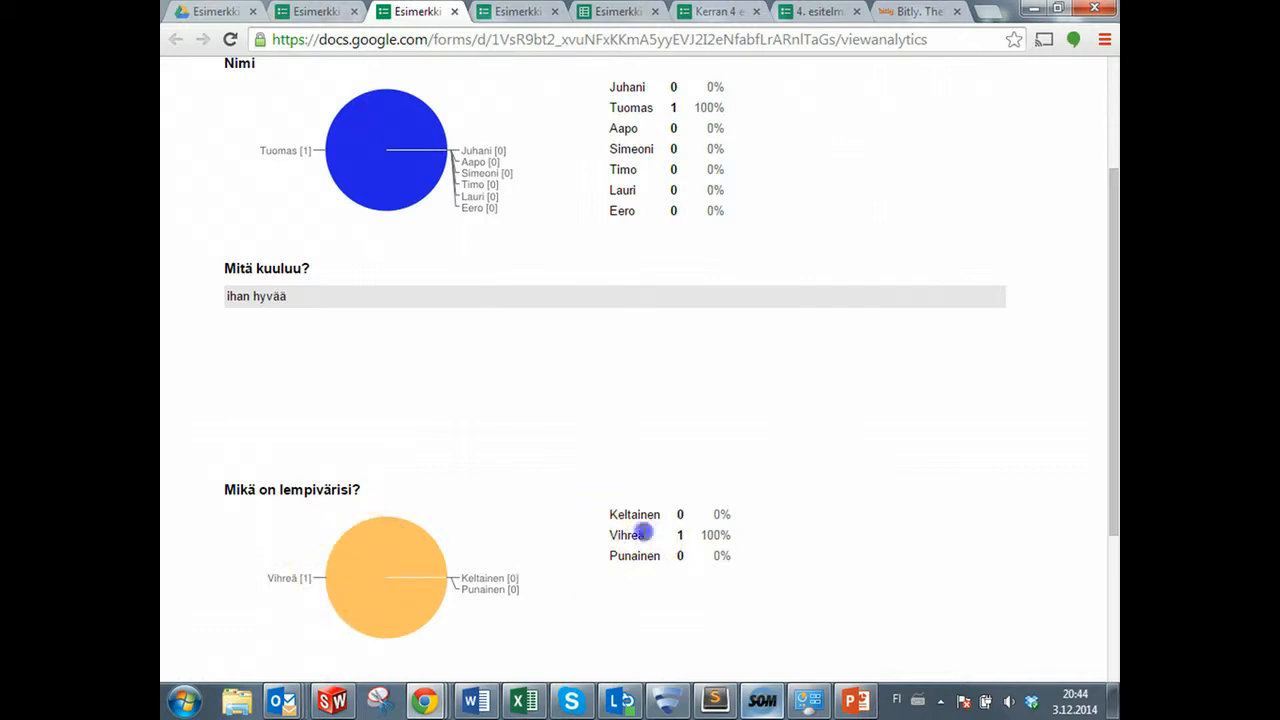
left_click_drag(643, 533, 716, 536)
left_click(716, 536)
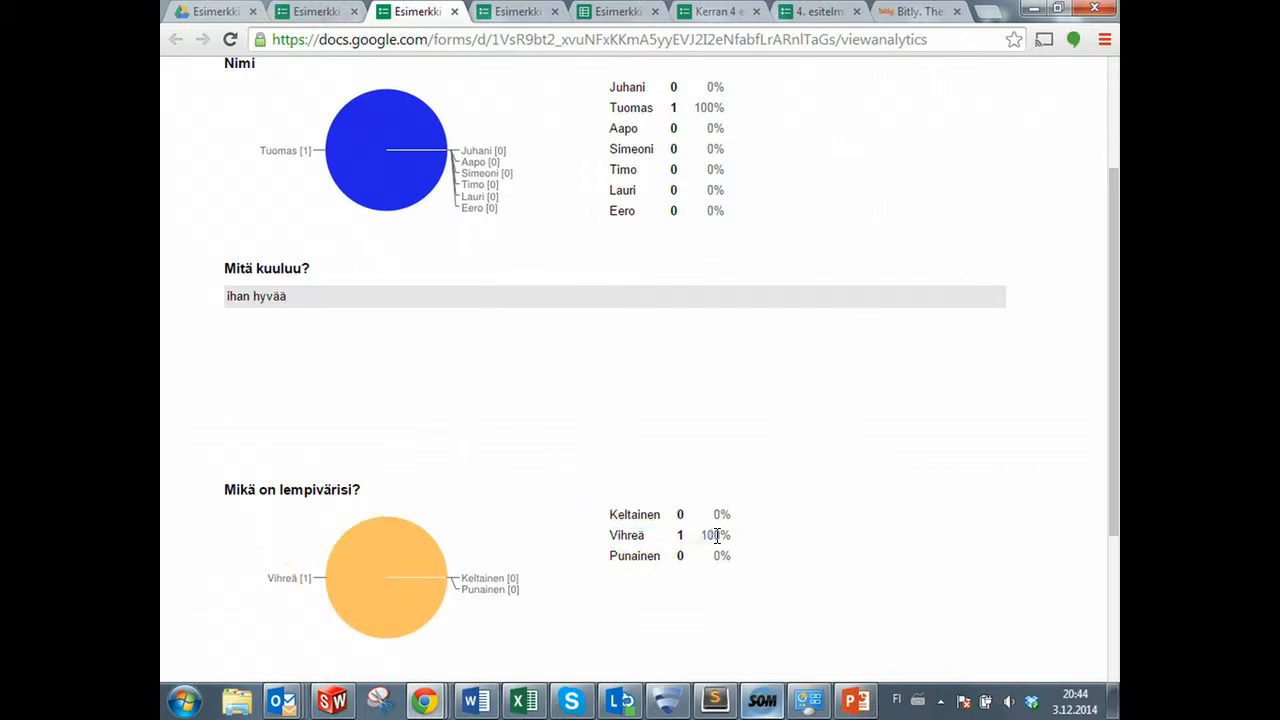
- Close the response summary and open the Esimerkki form's individual responses in its linked spreadsheet
left_click(455, 11)
left_click(414, 100)
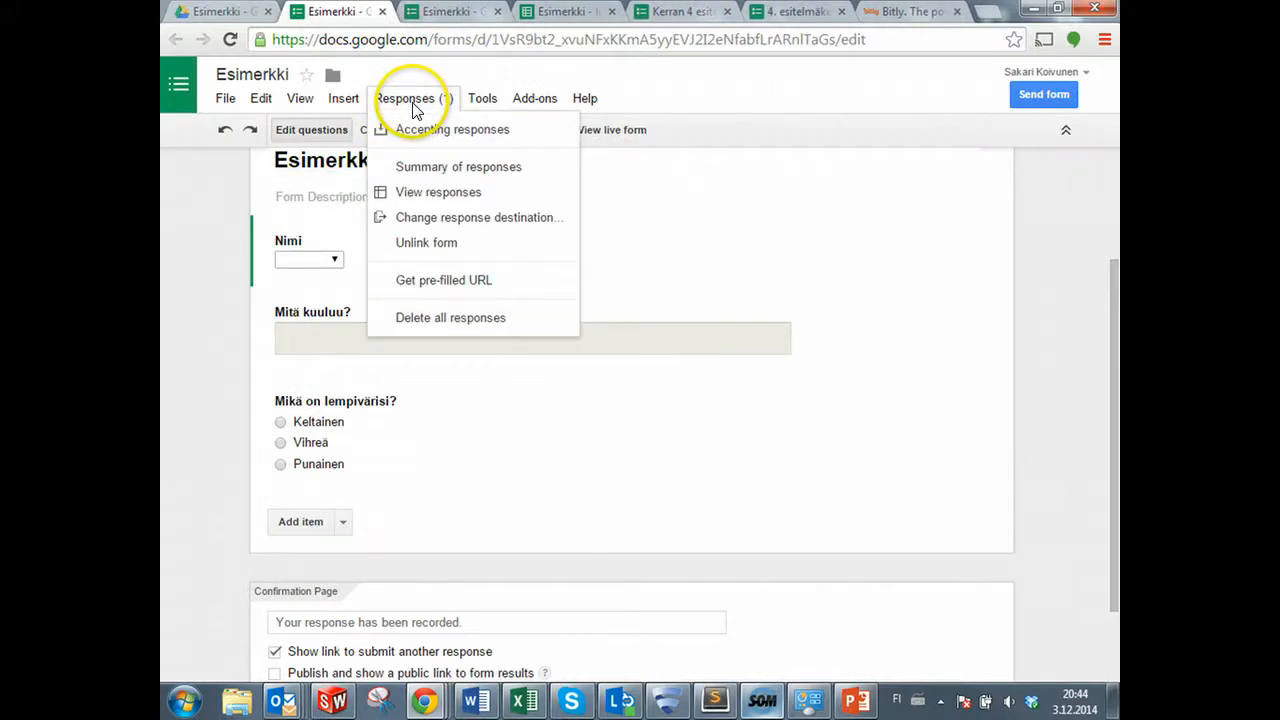
left_click(432, 196)
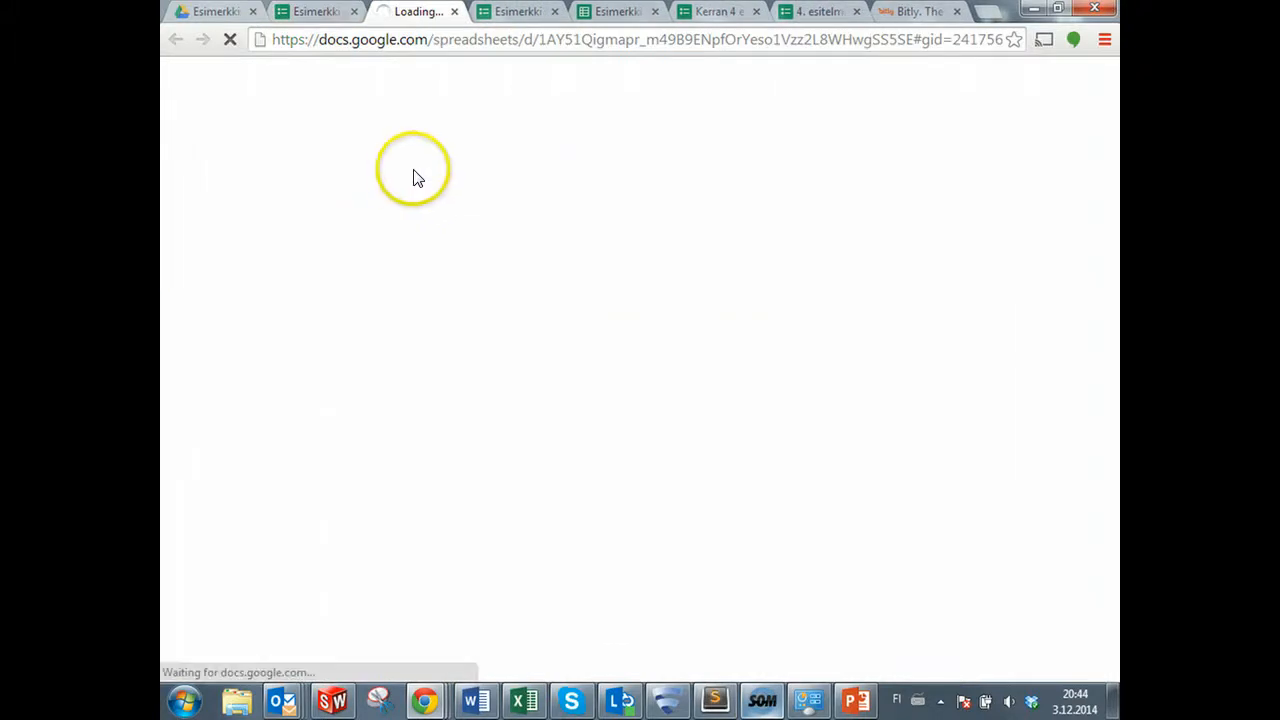